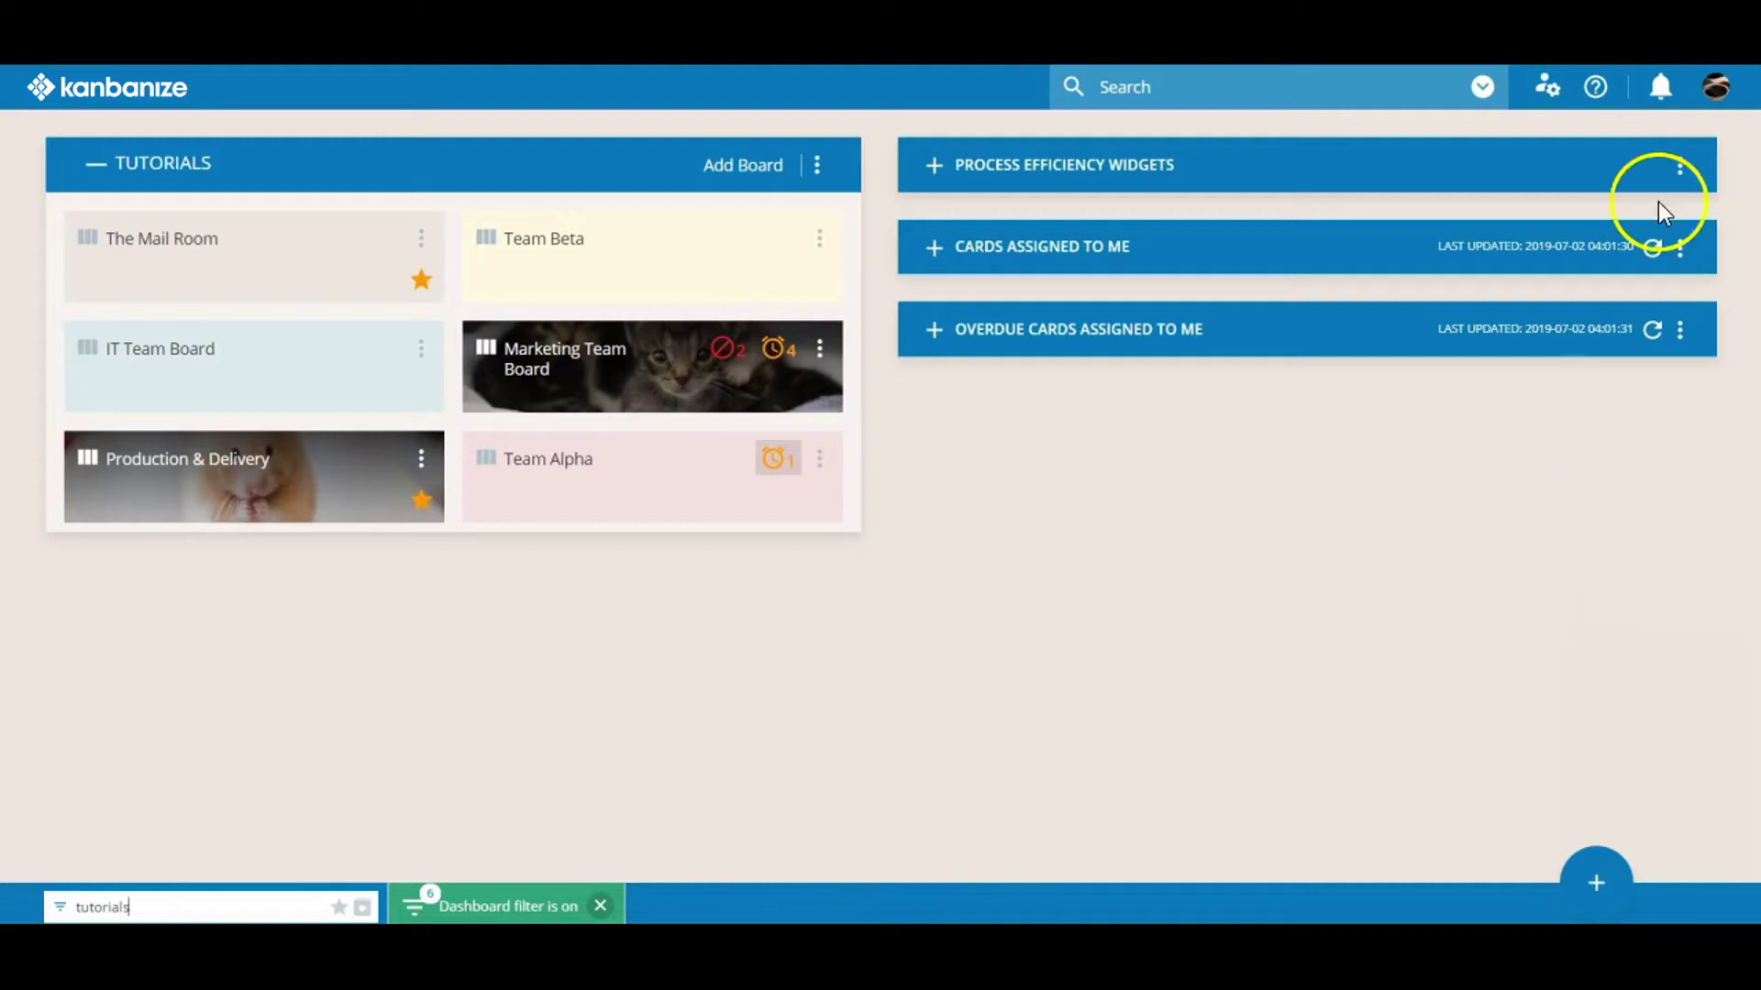
Open My account from the avatar menu and look at the profile picture options
click(1718, 89)
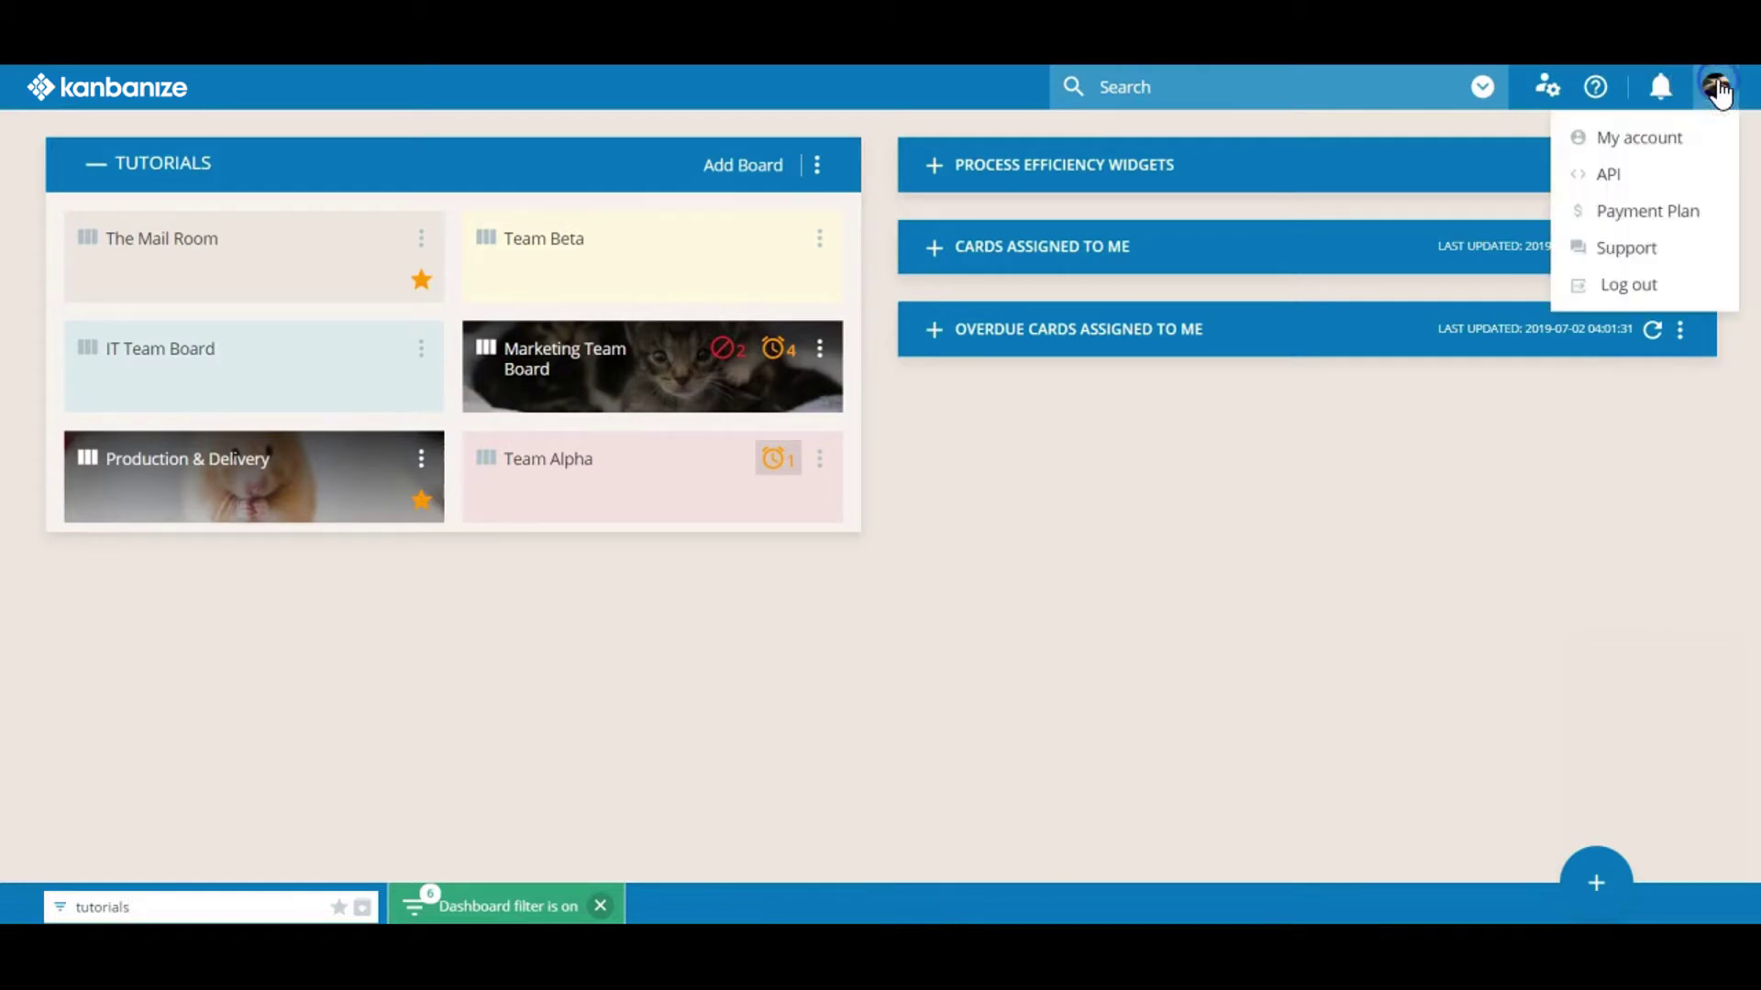
click(1650, 139)
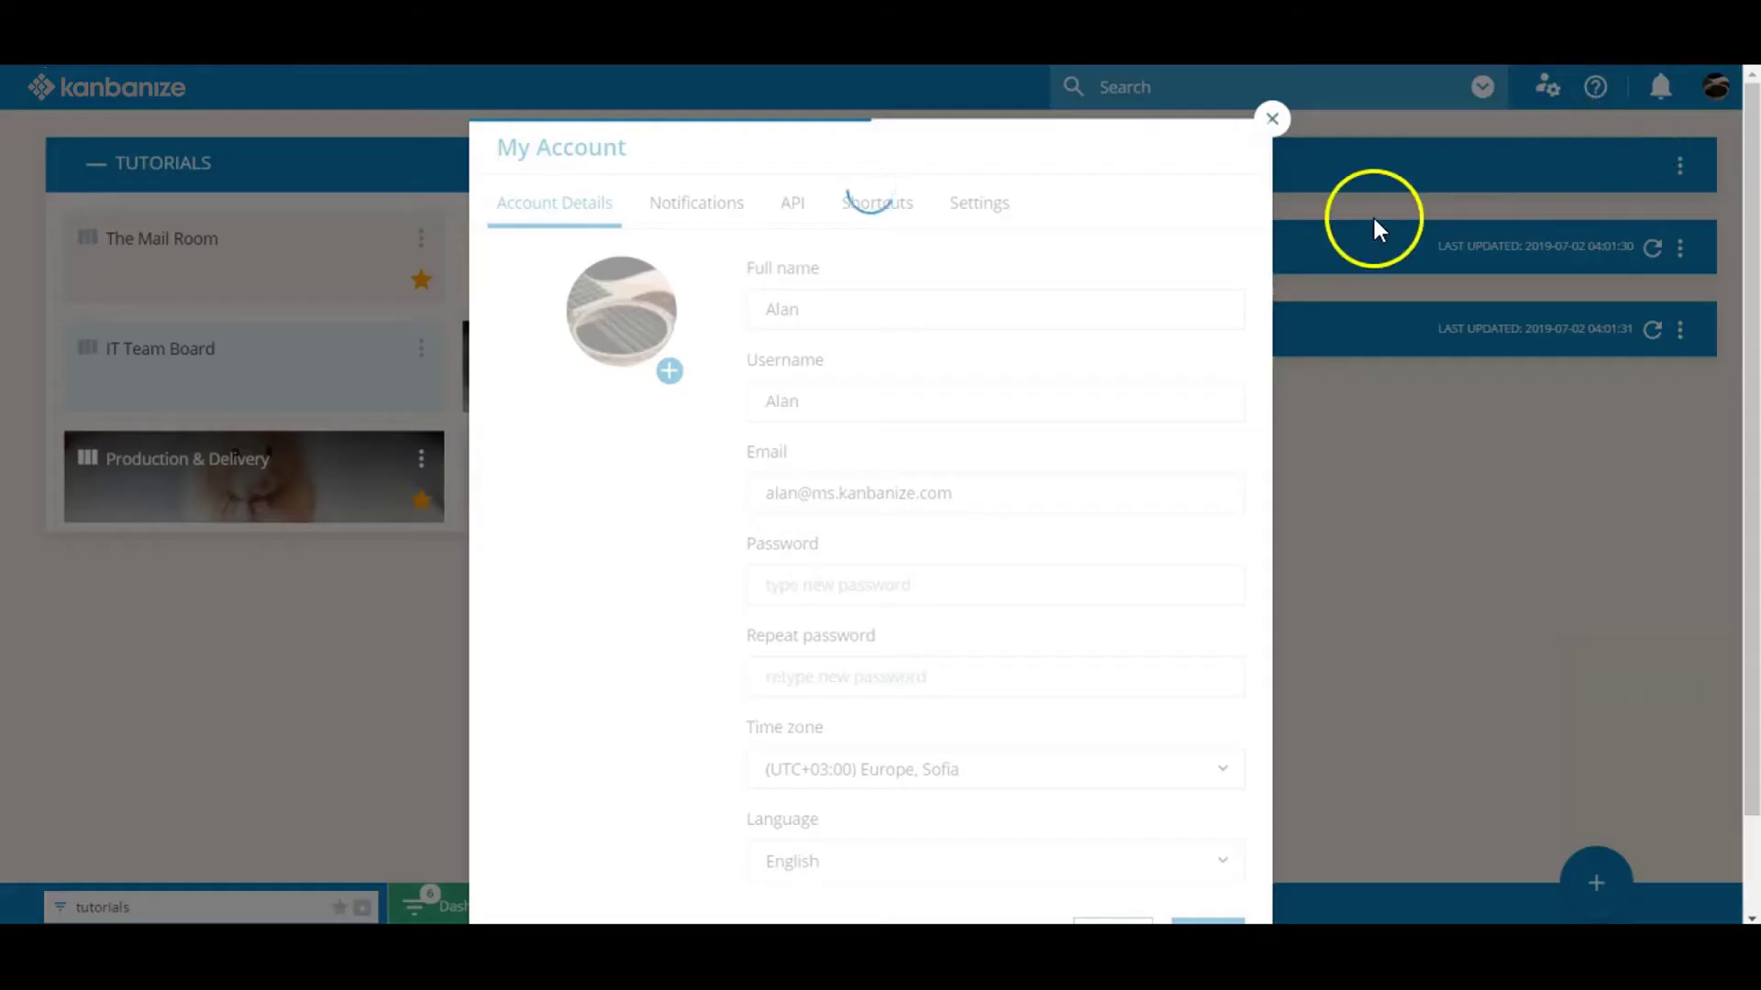
click(670, 372)
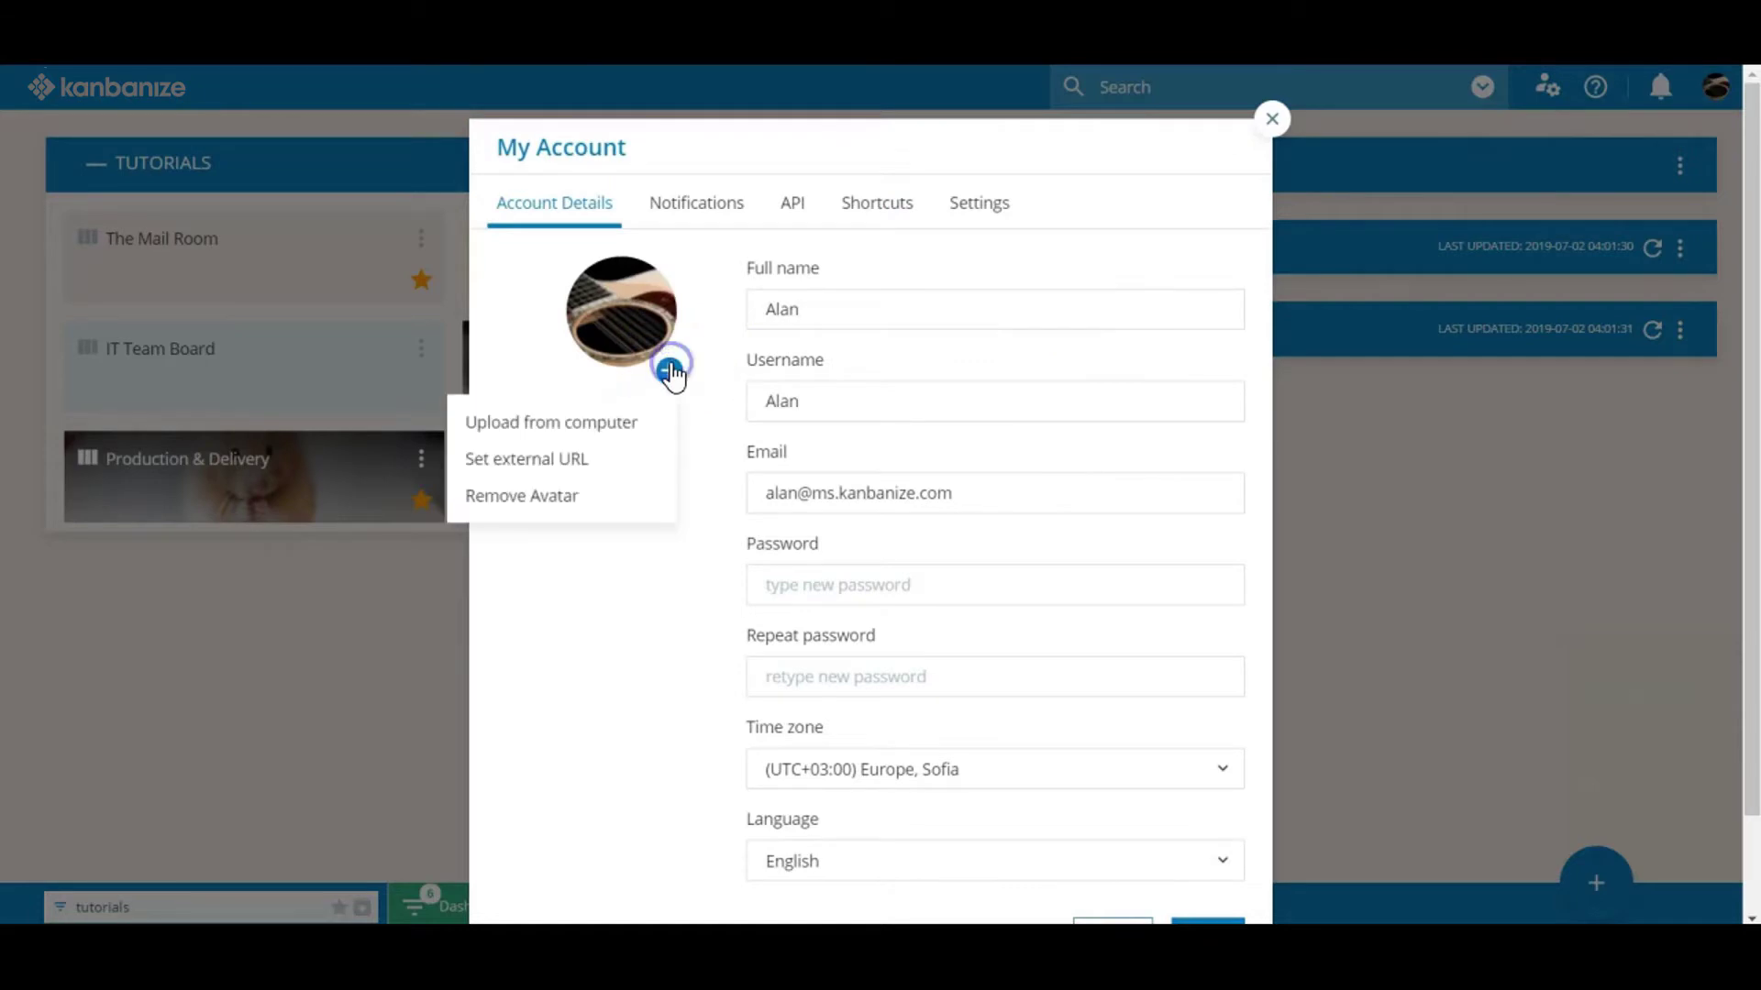
click(636, 645)
Pick French in the Language list, then close the dialog without saving
scroll(637, 646, down, 2)
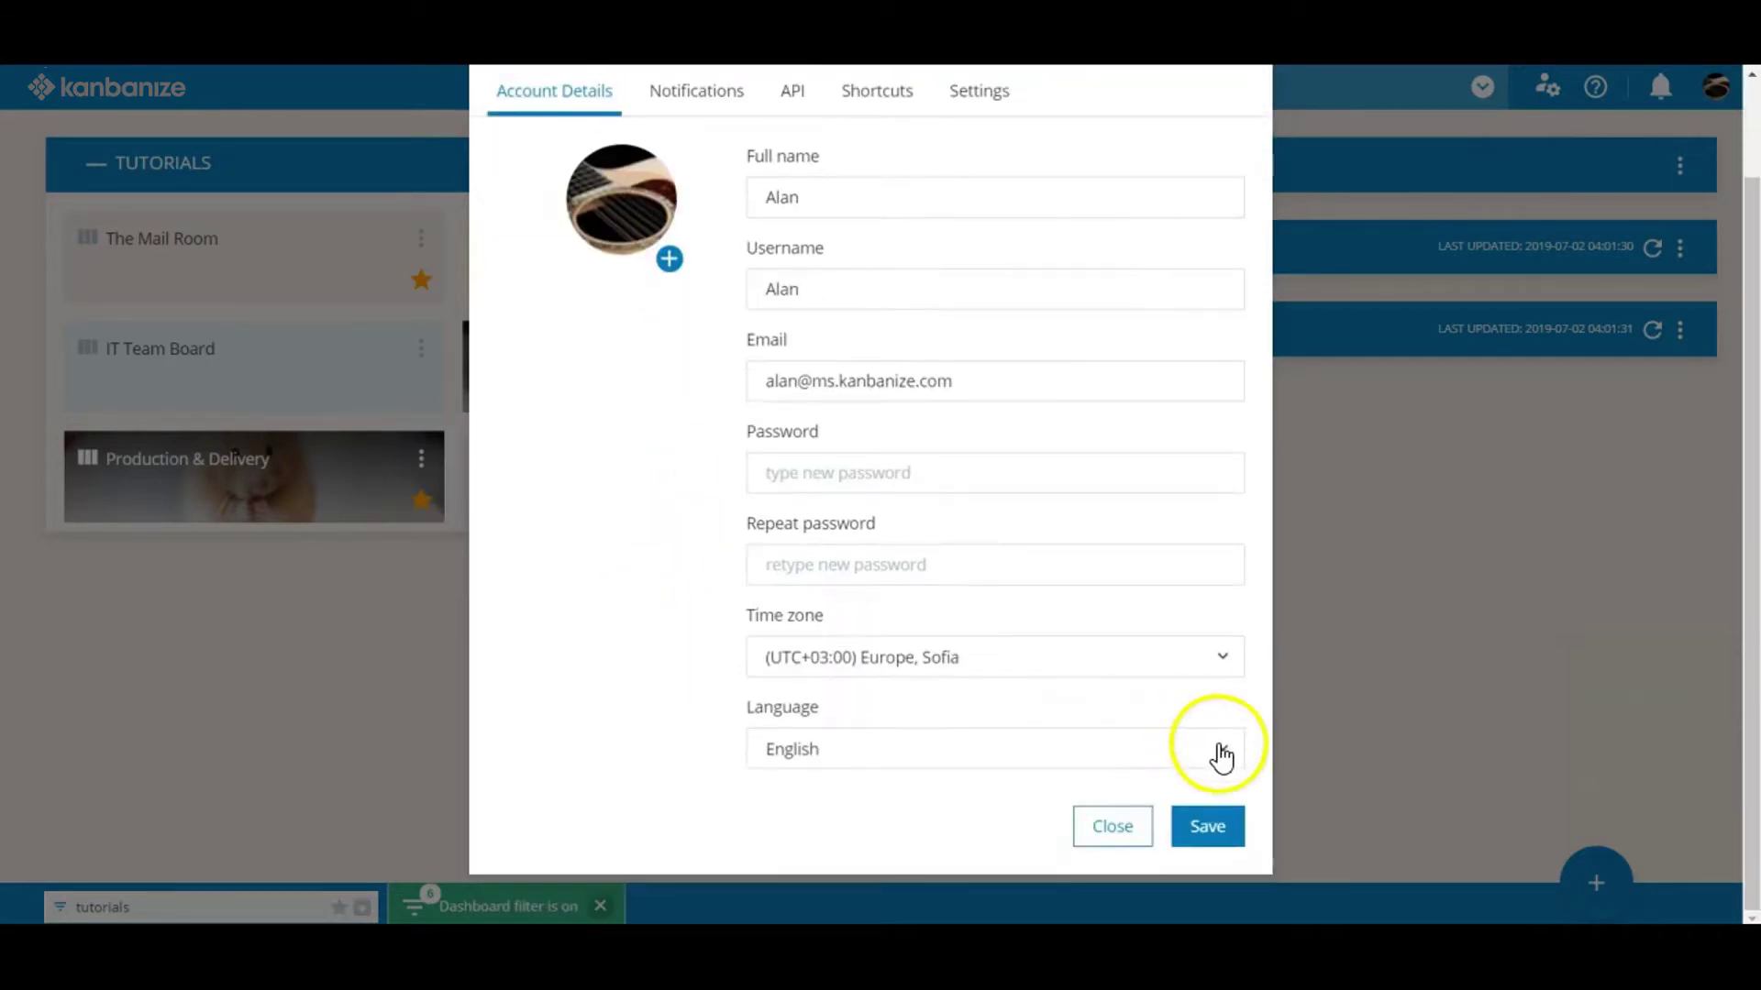
click(1220, 756)
click(948, 867)
click(1117, 830)
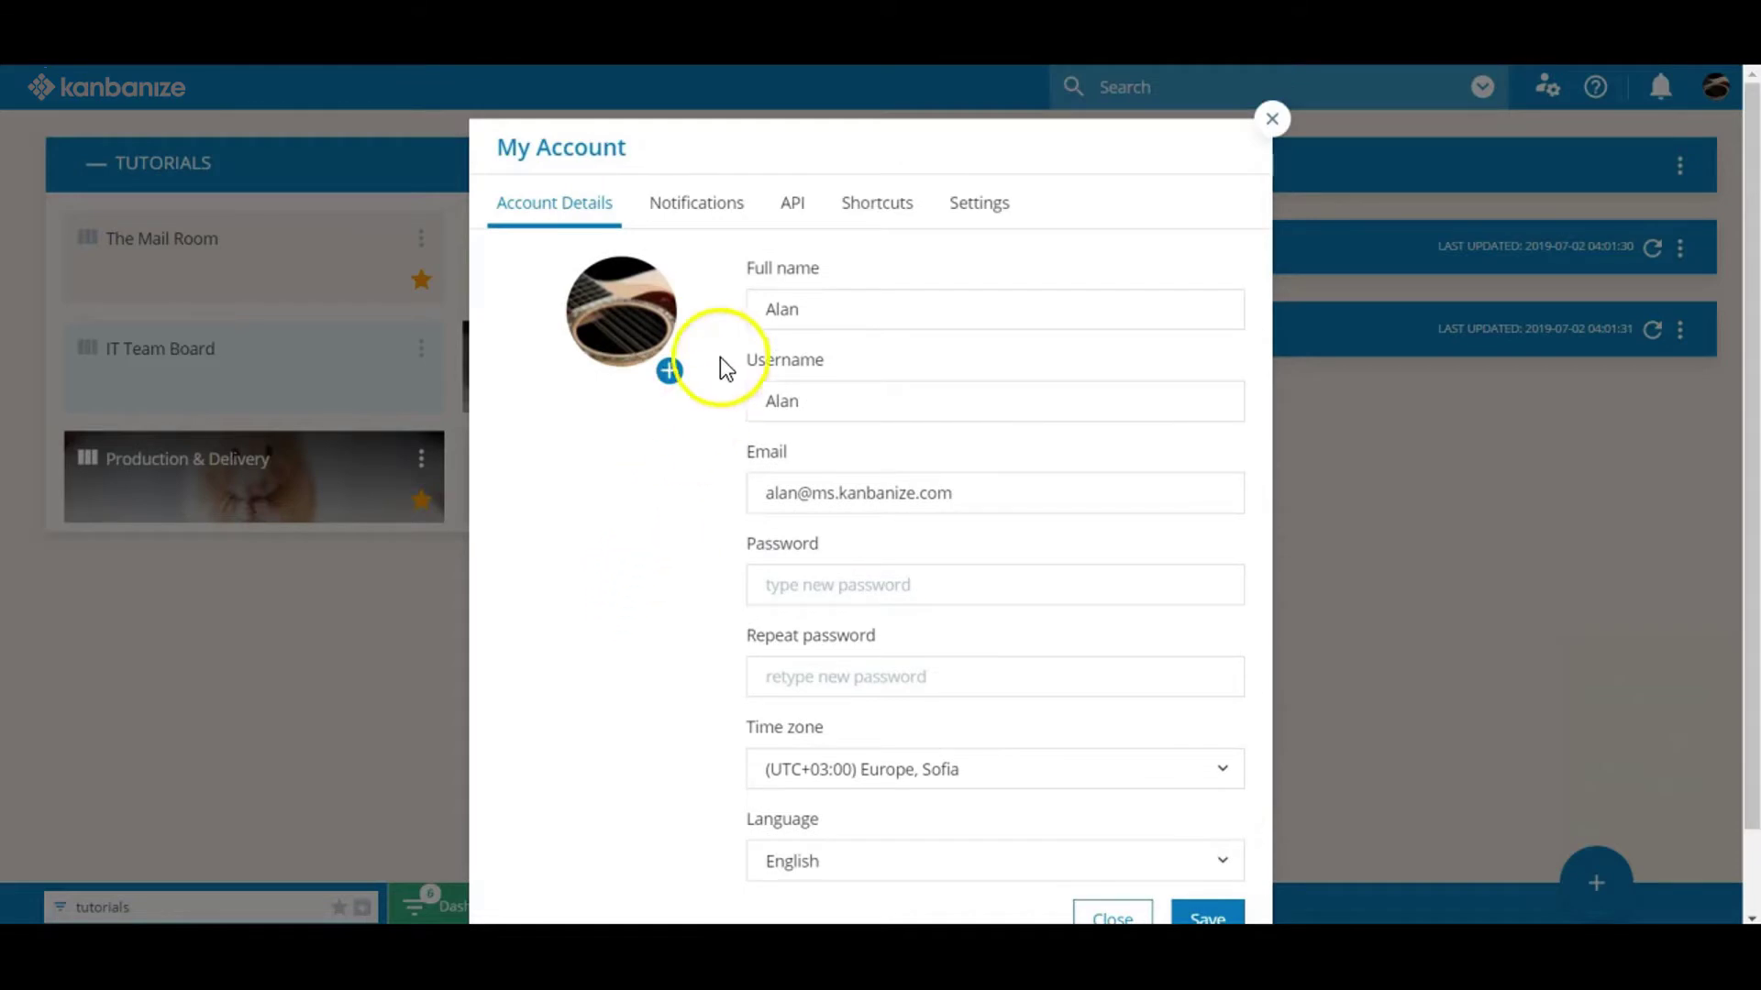
Review the Notifications tab and save the assignment, comment and deadline alert settings
click(708, 209)
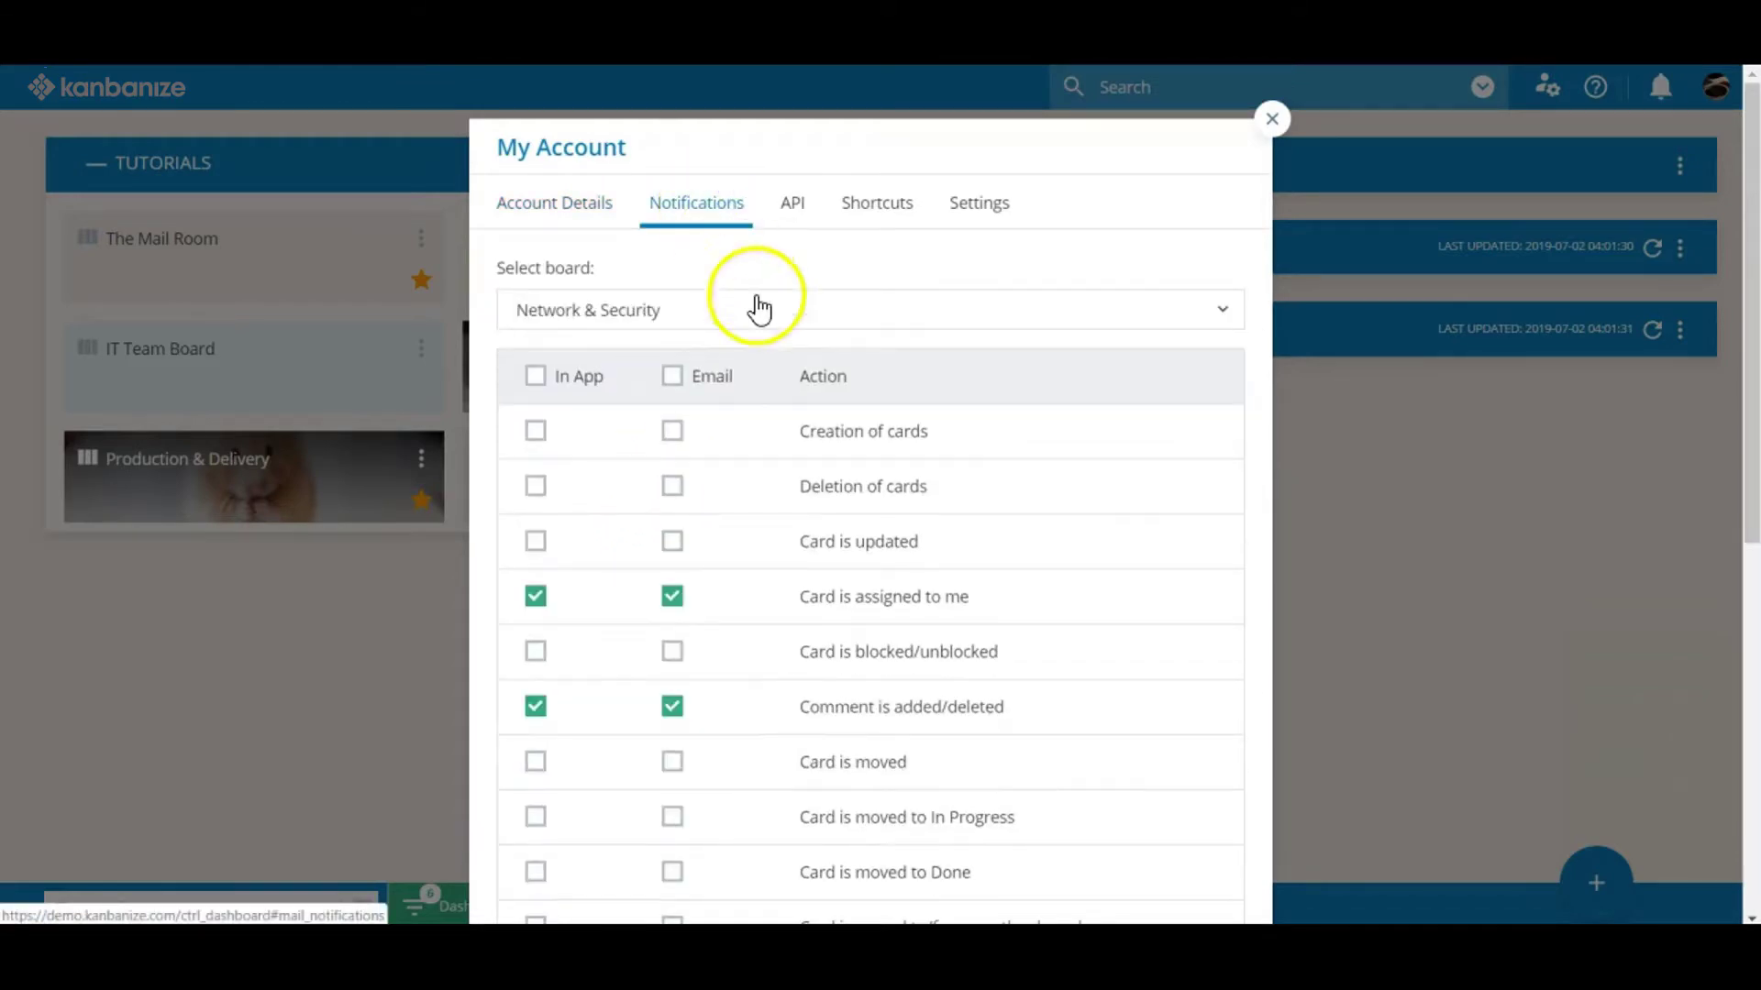
scroll(741, 437, down, 3)
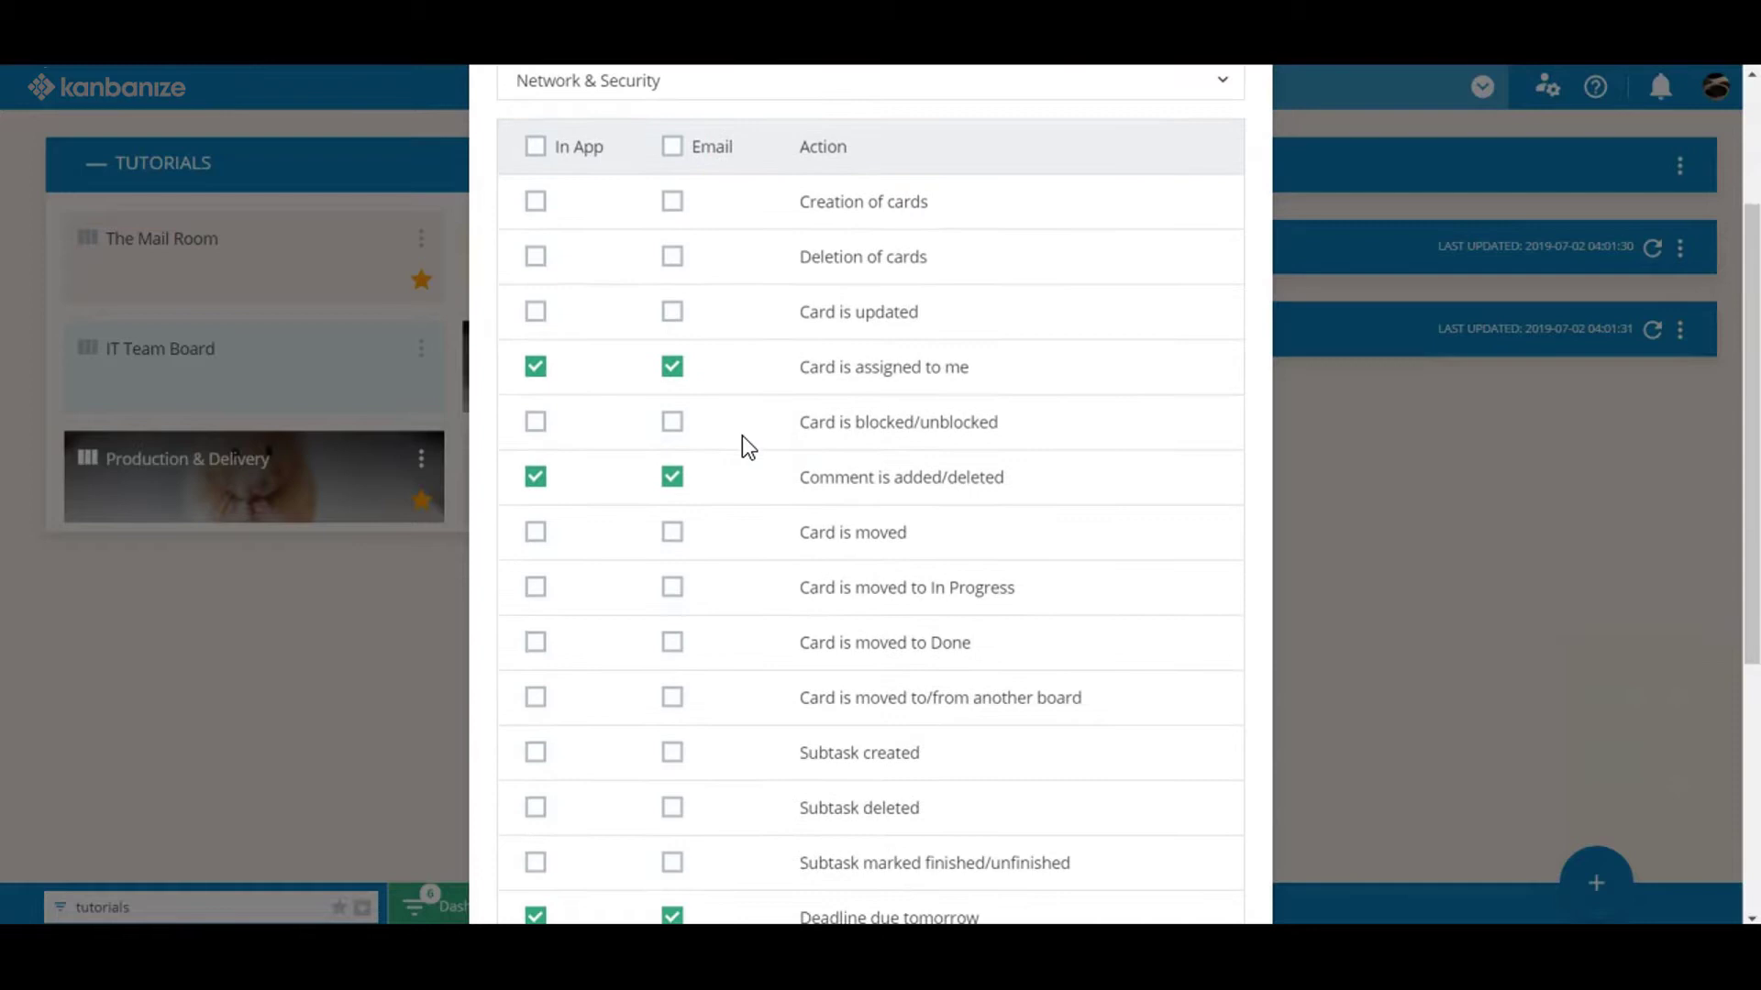
scroll(741, 436, down, 3)
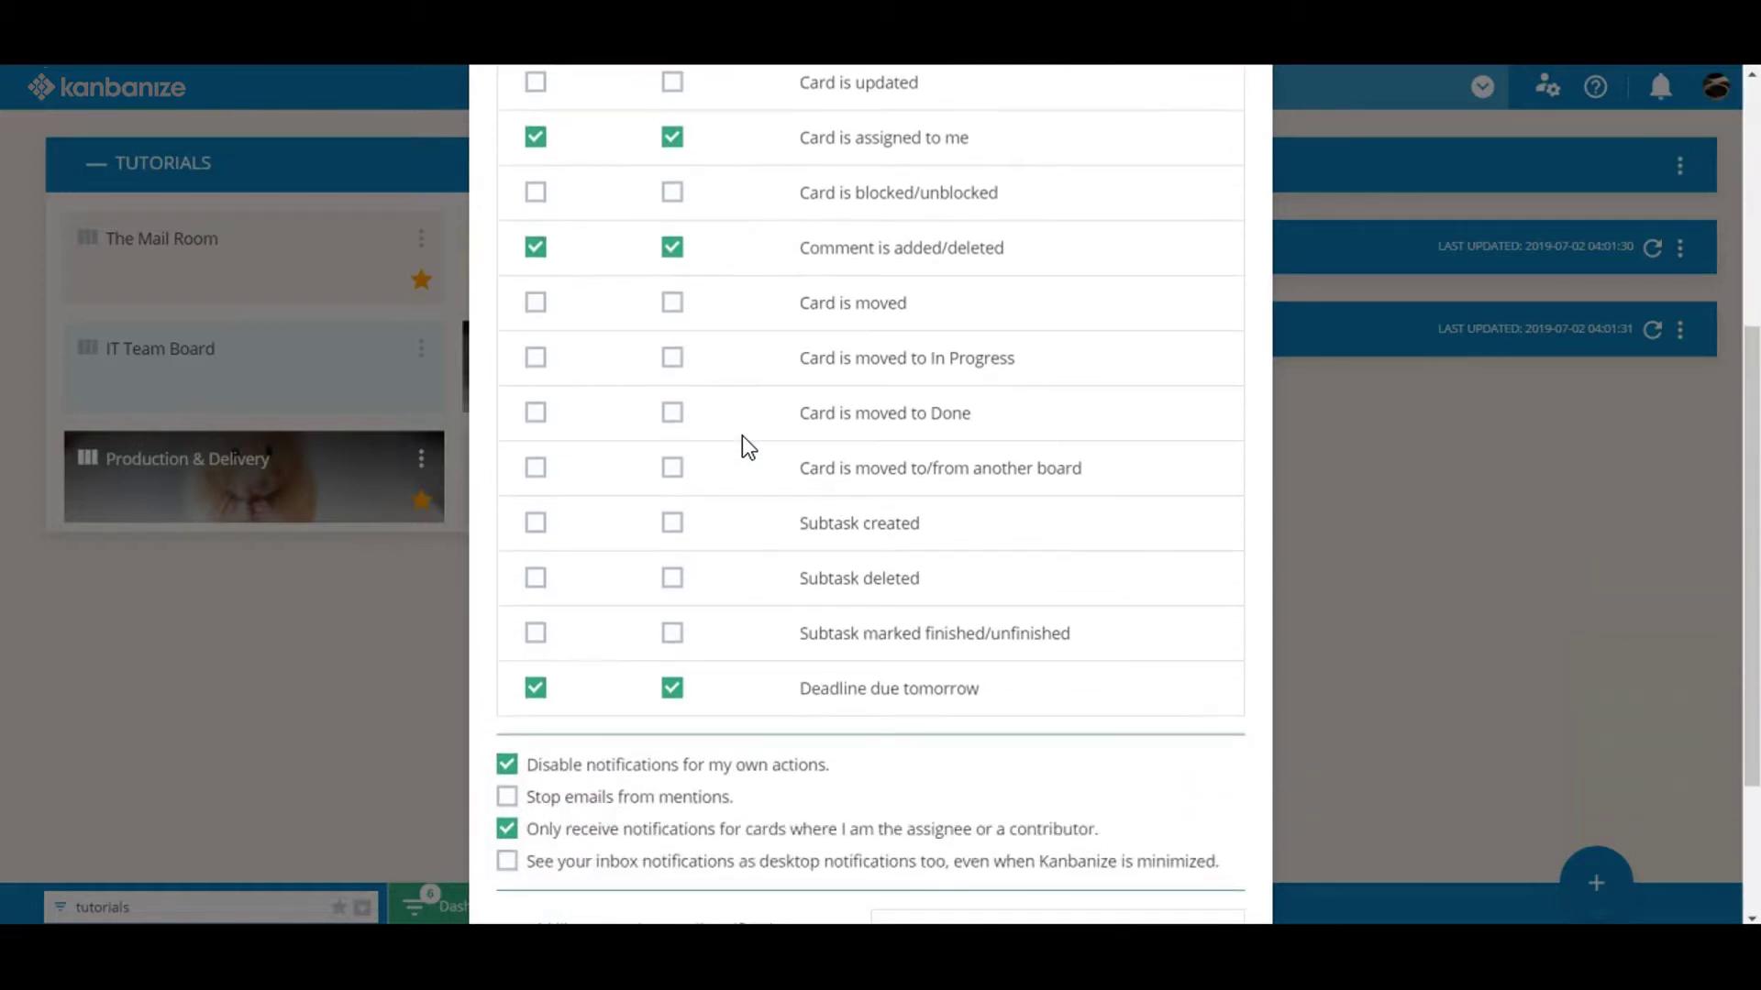
scroll(741, 436, up, 2)
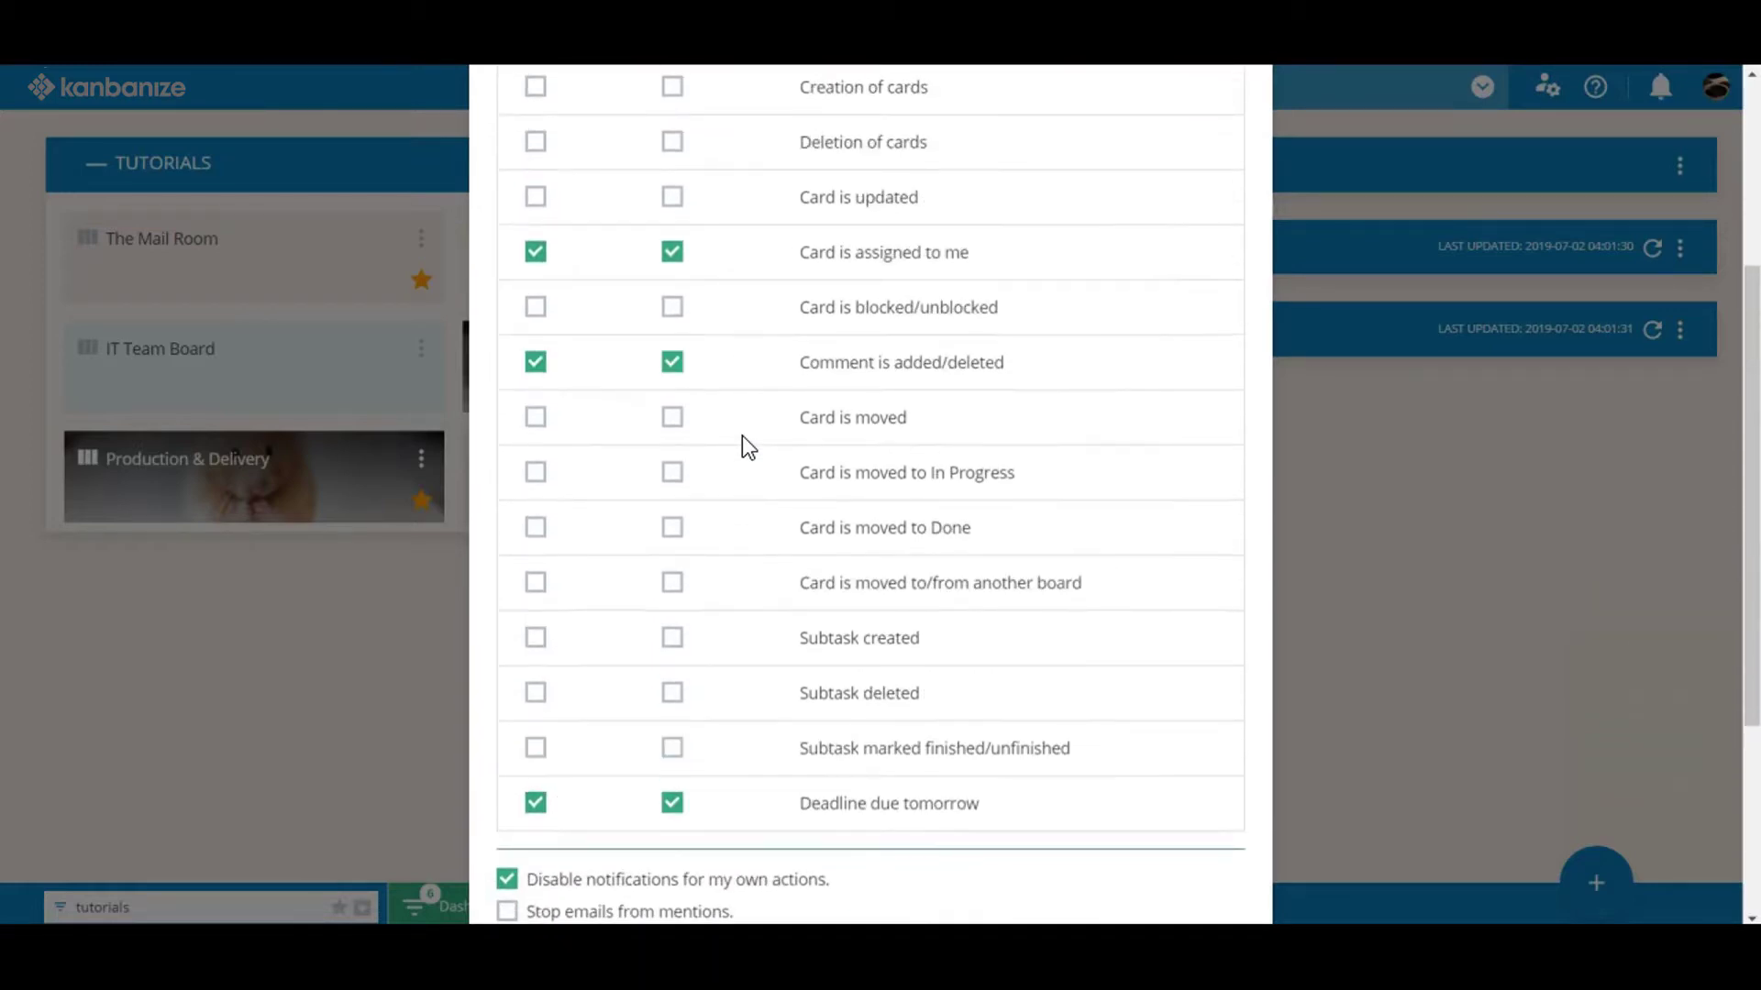
scroll(741, 436, down, 5)
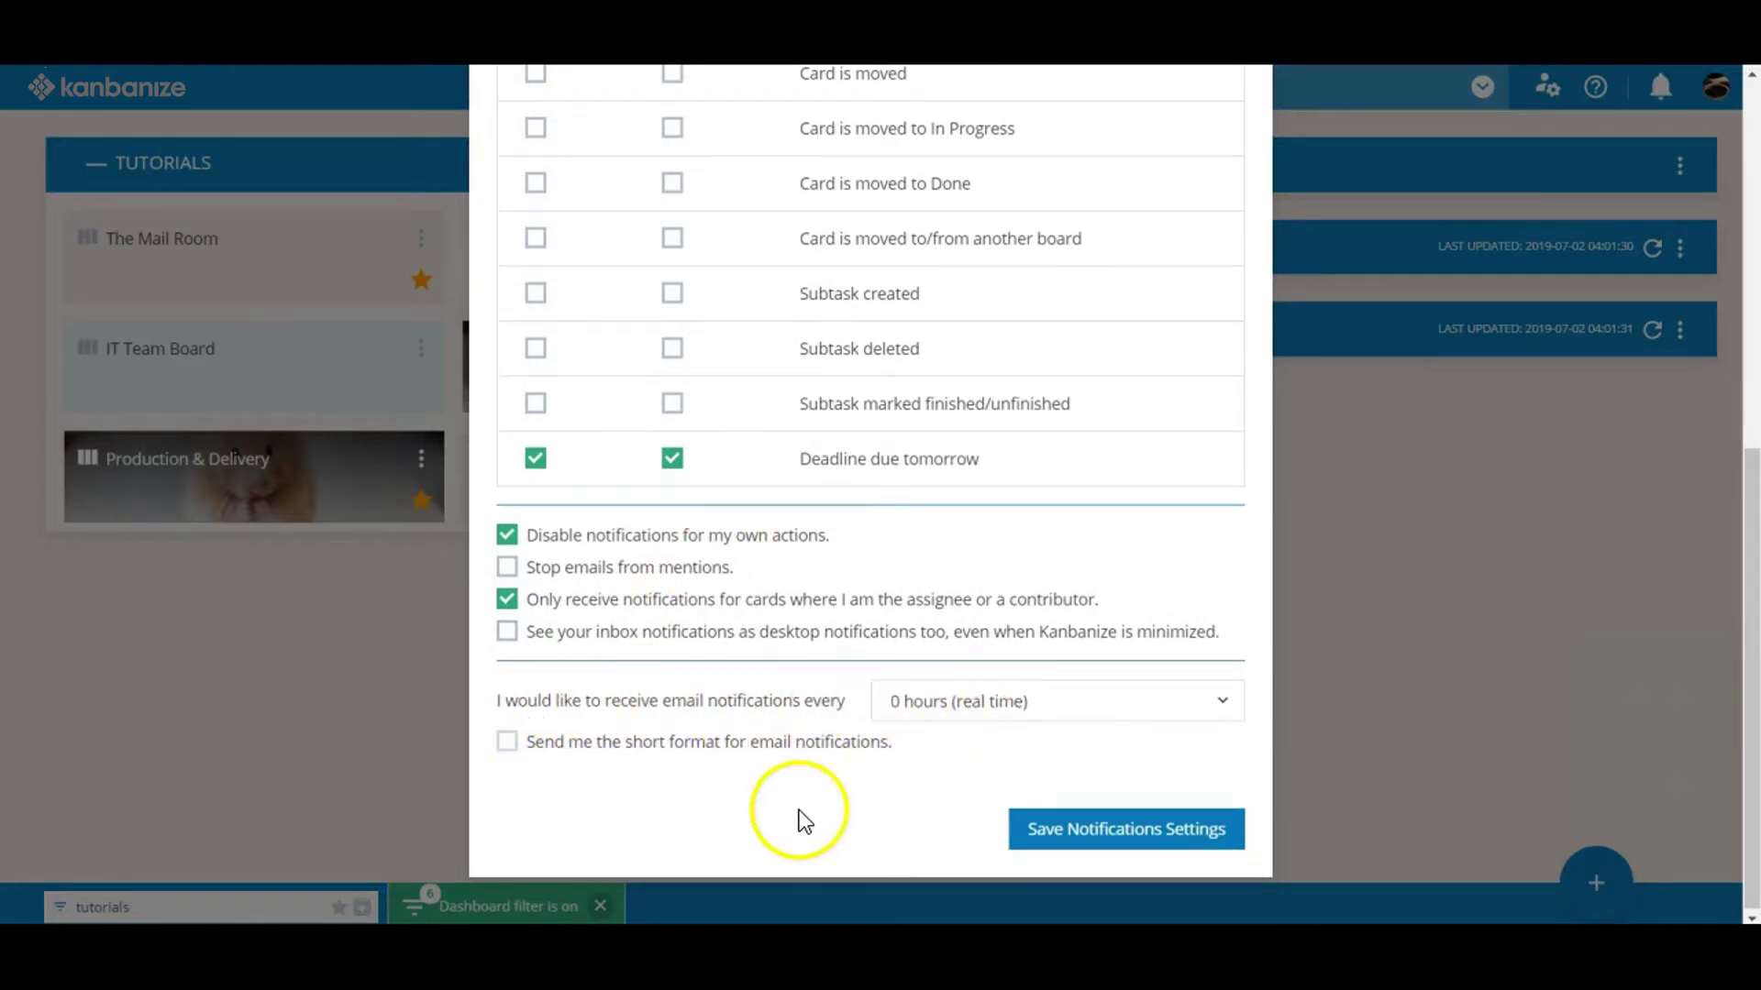
click(1022, 830)
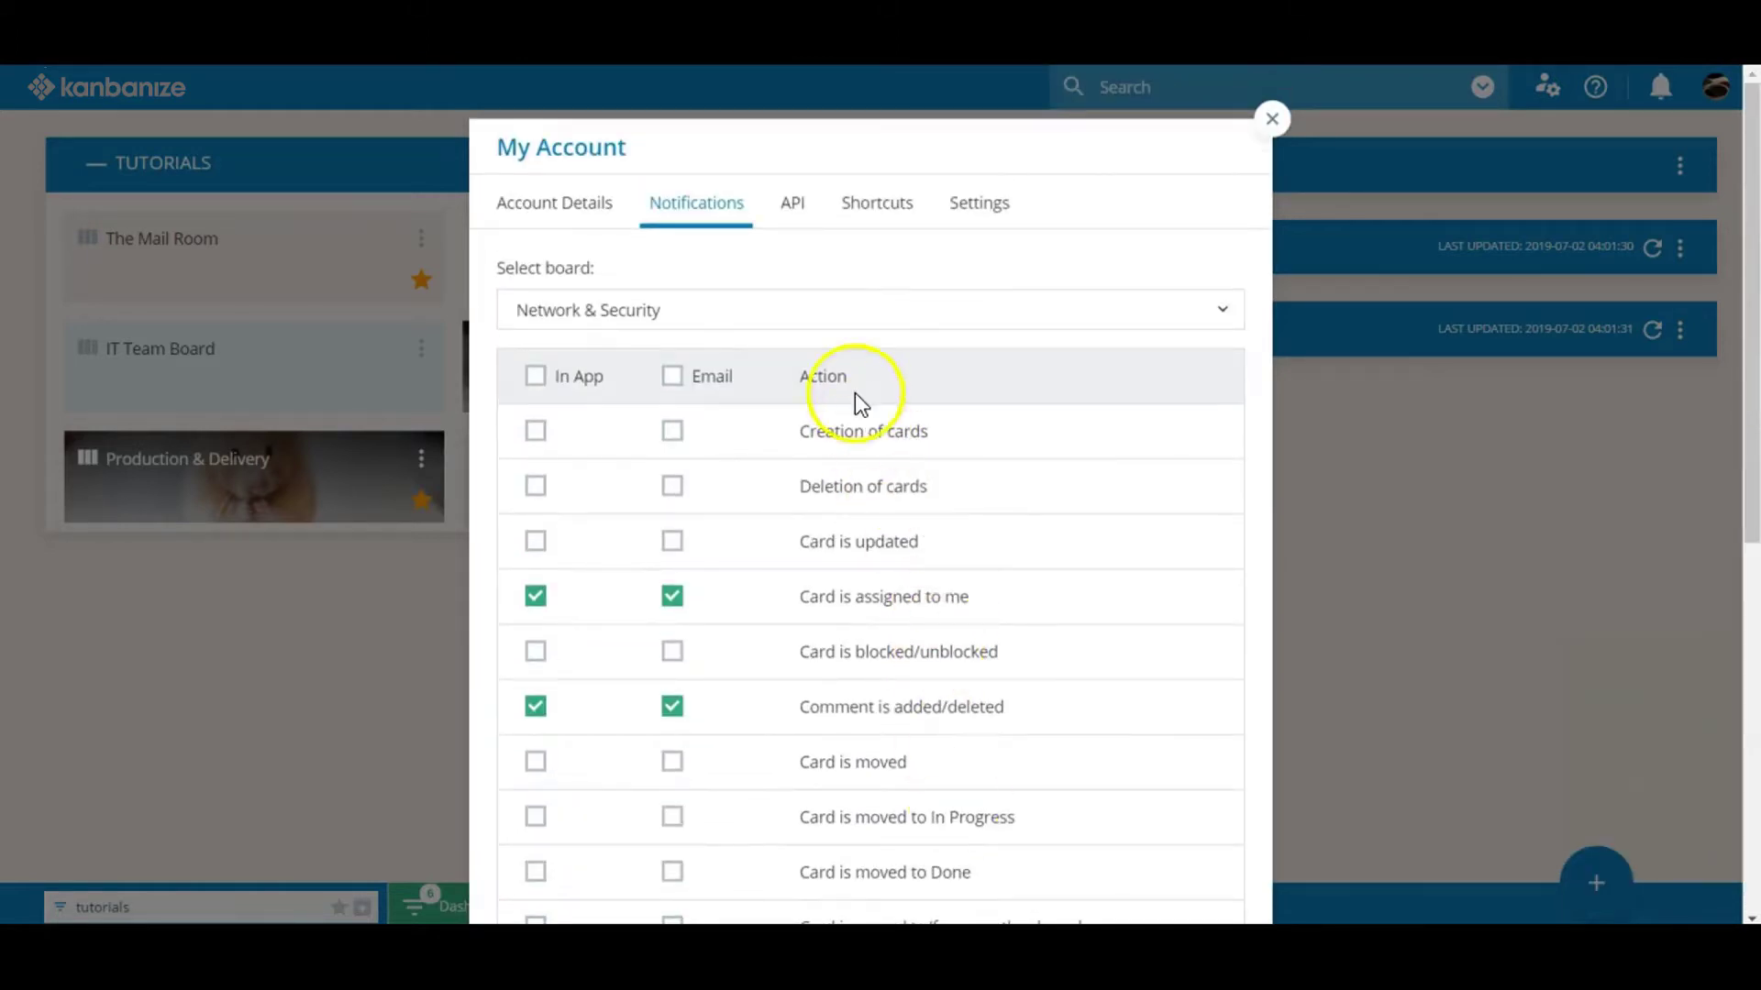
Look over the API and Shortcuts tabs, then view the account Settings tab
click(794, 207)
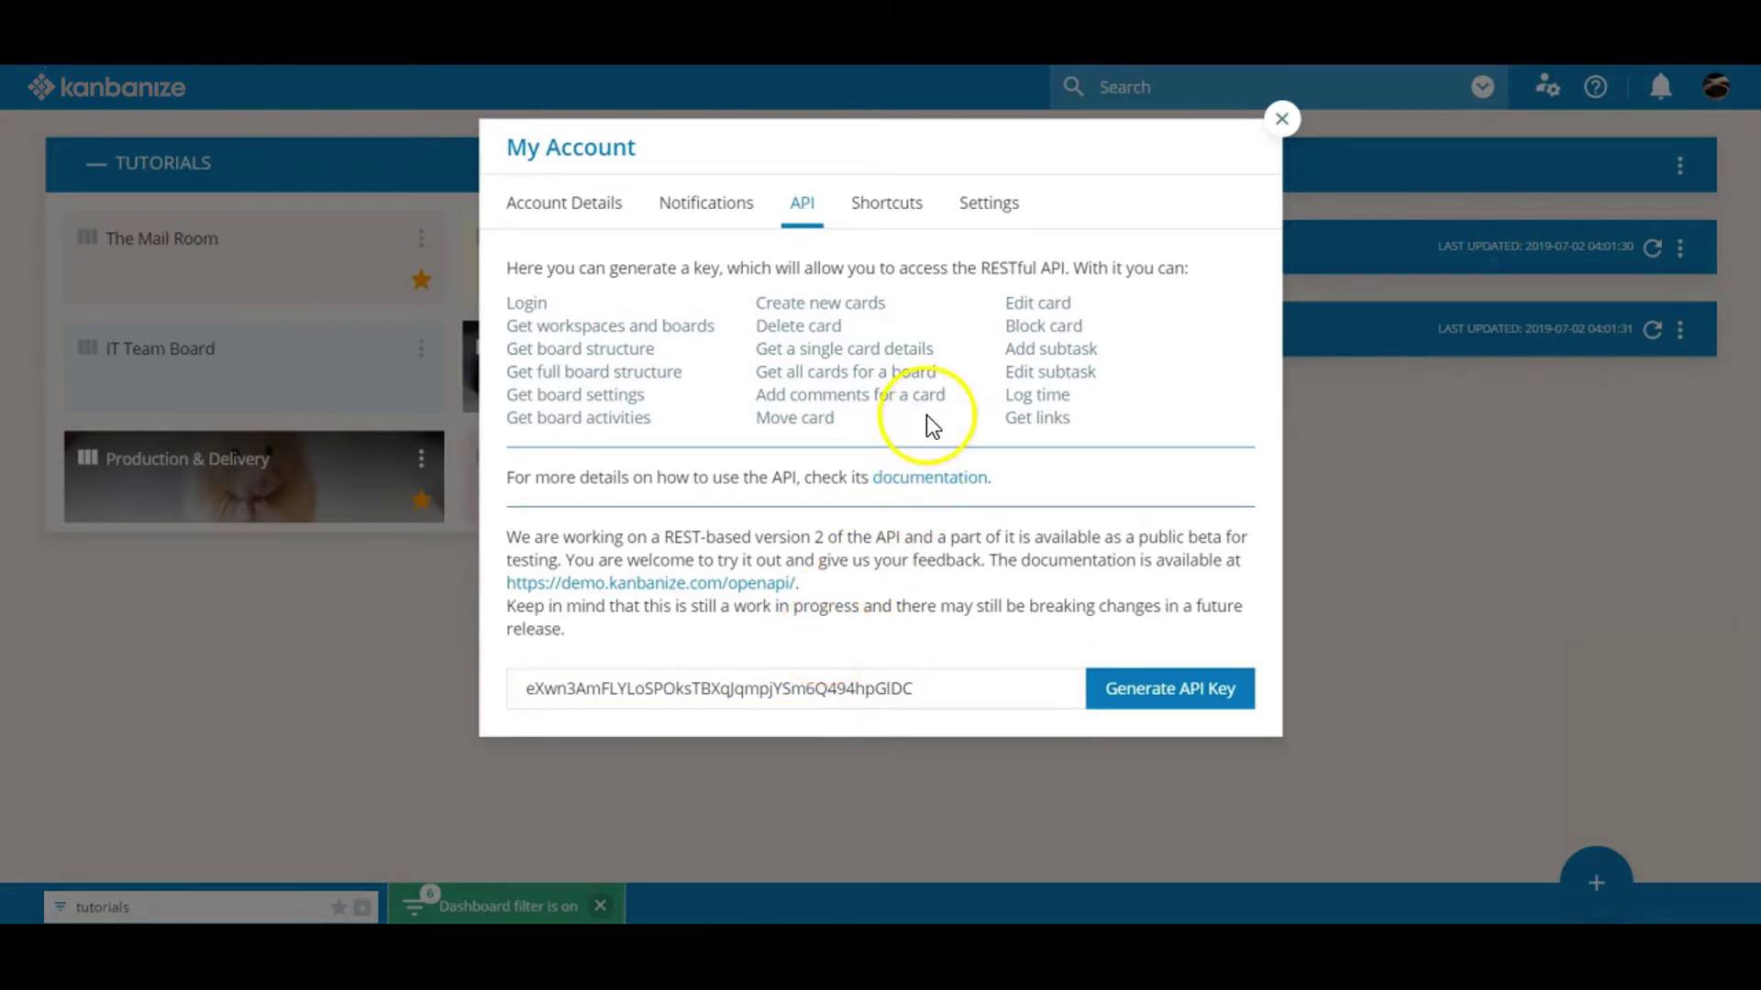
click(899, 213)
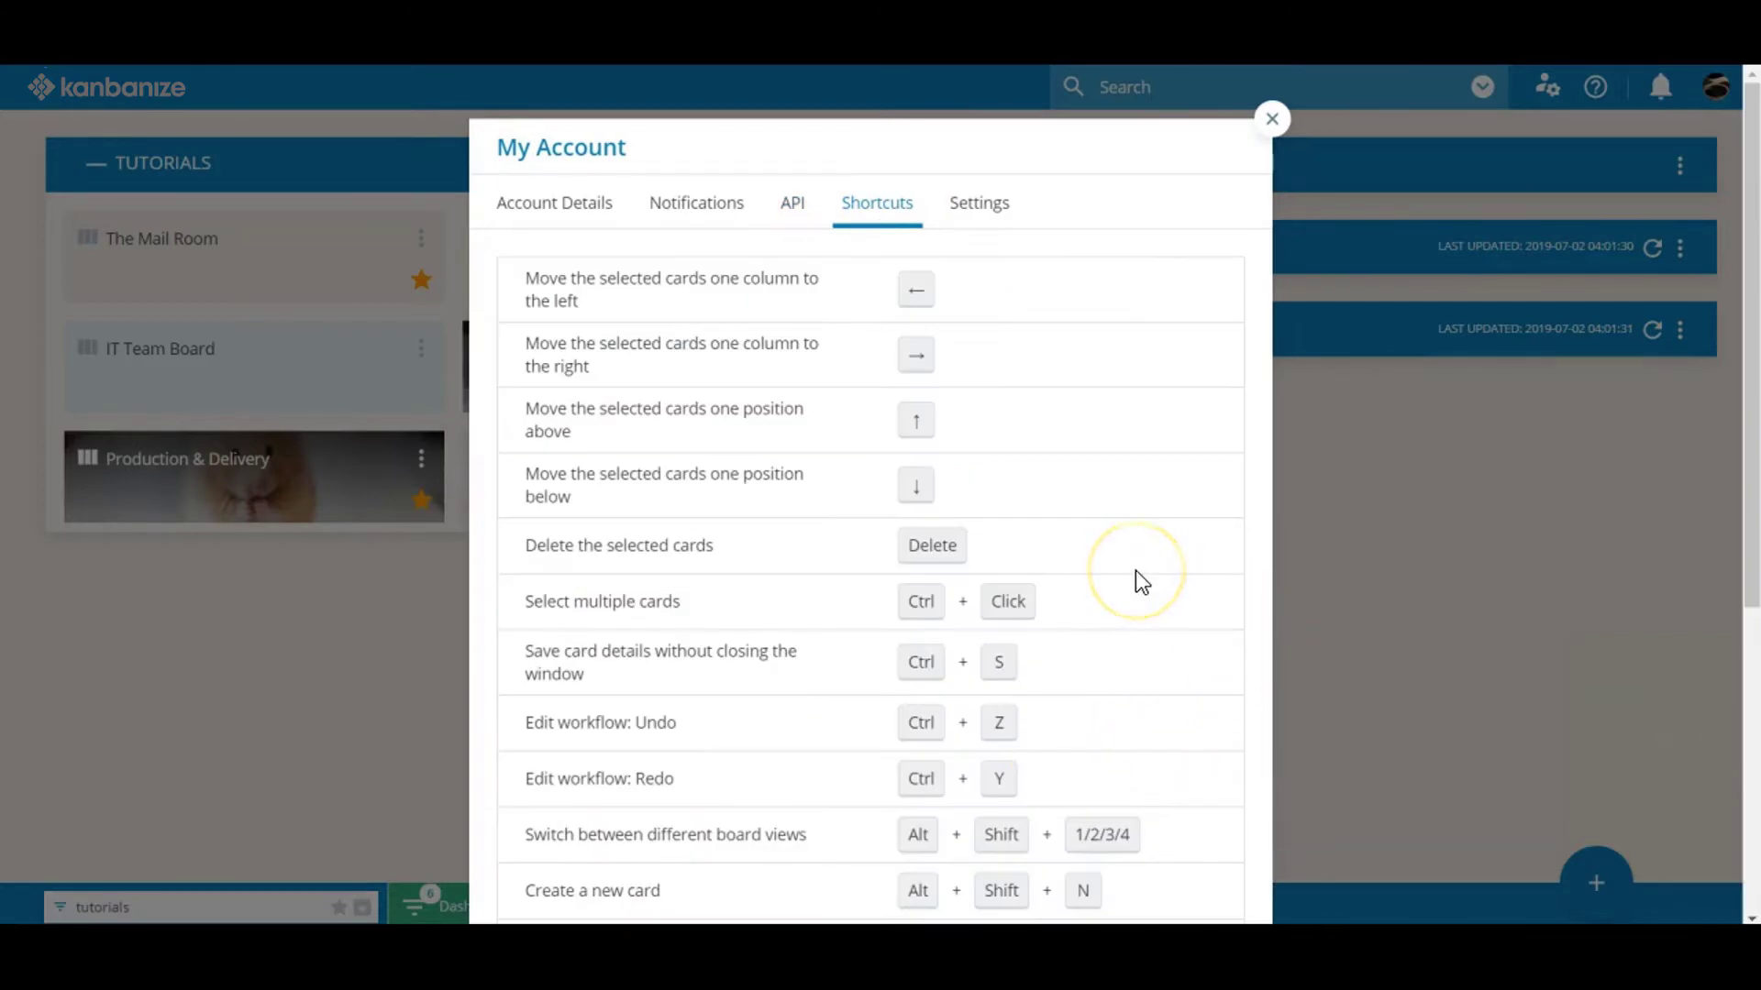
scroll(1135, 582, down, 5)
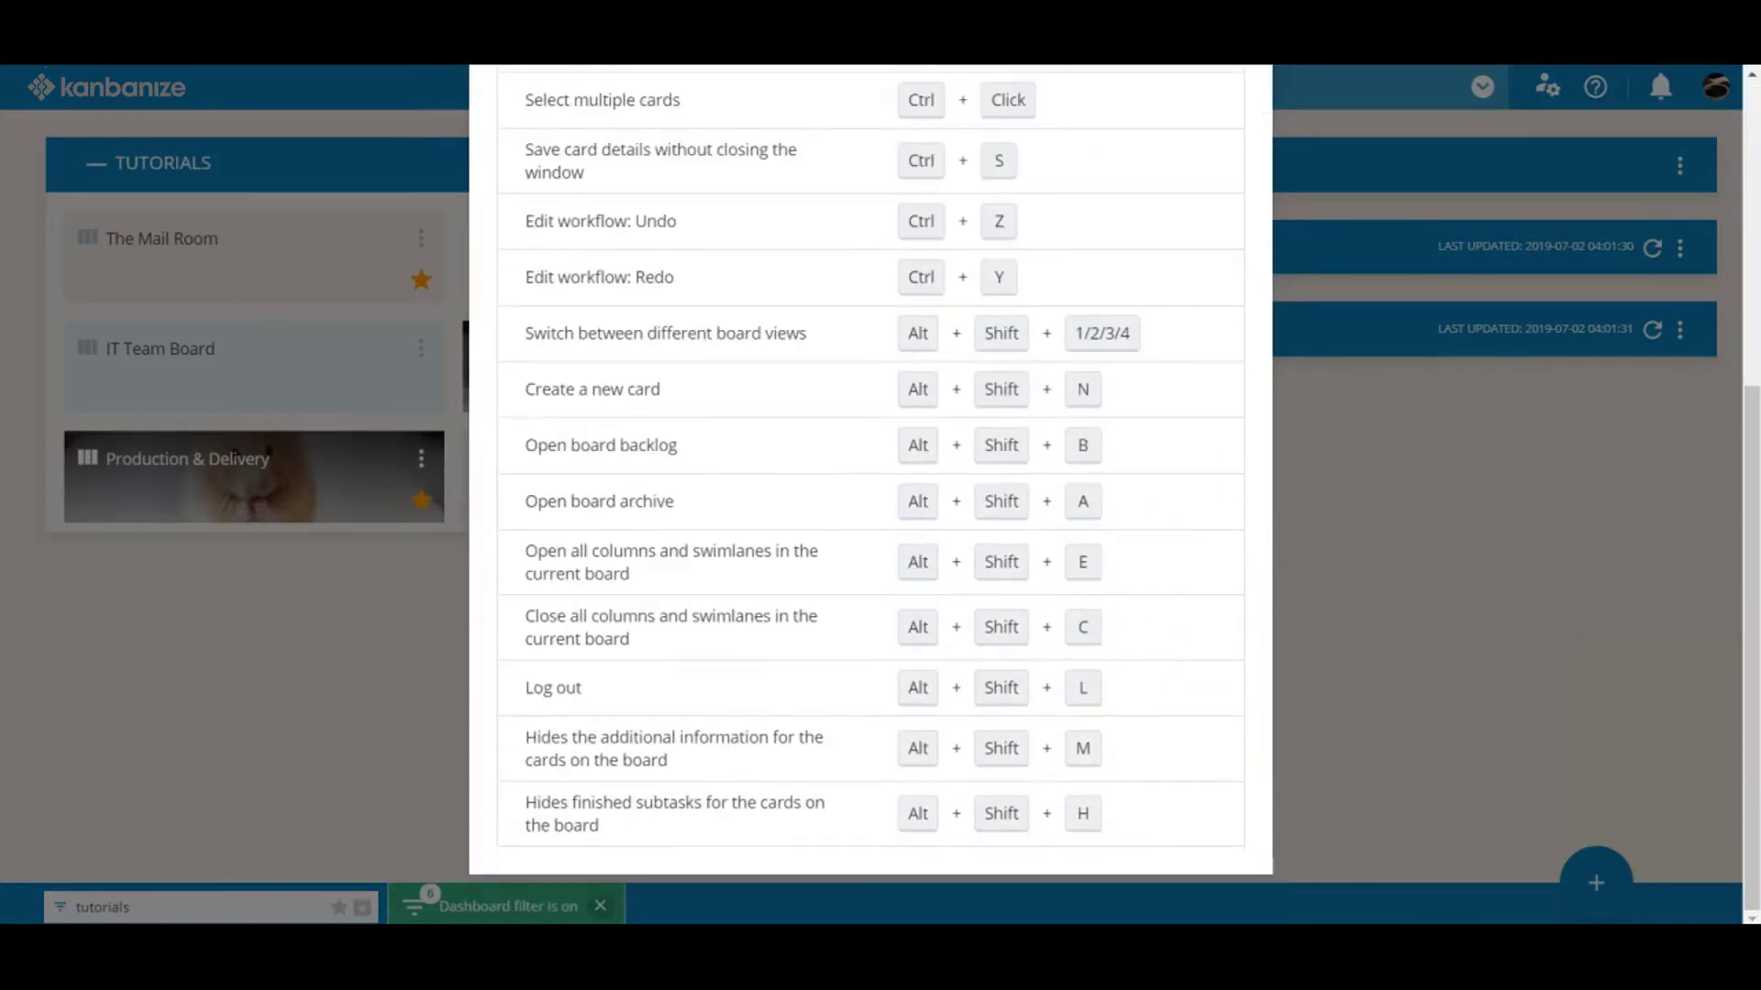
scroll(789, 741, up, 5)
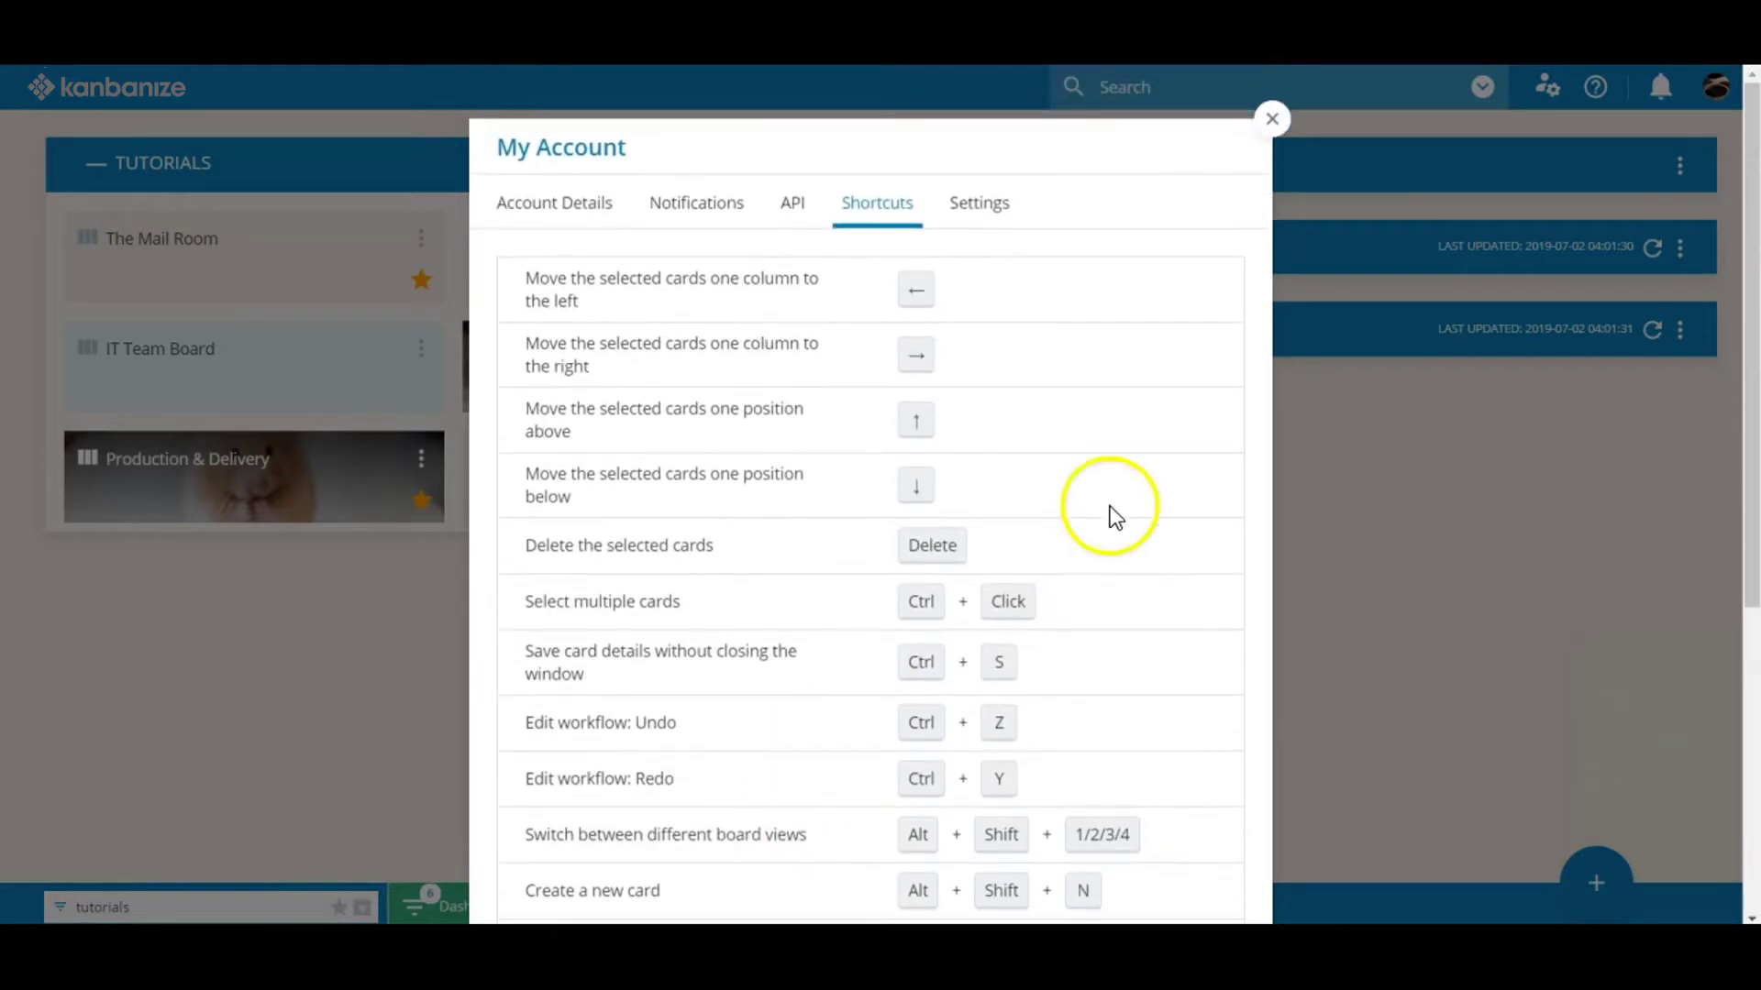
click(983, 212)
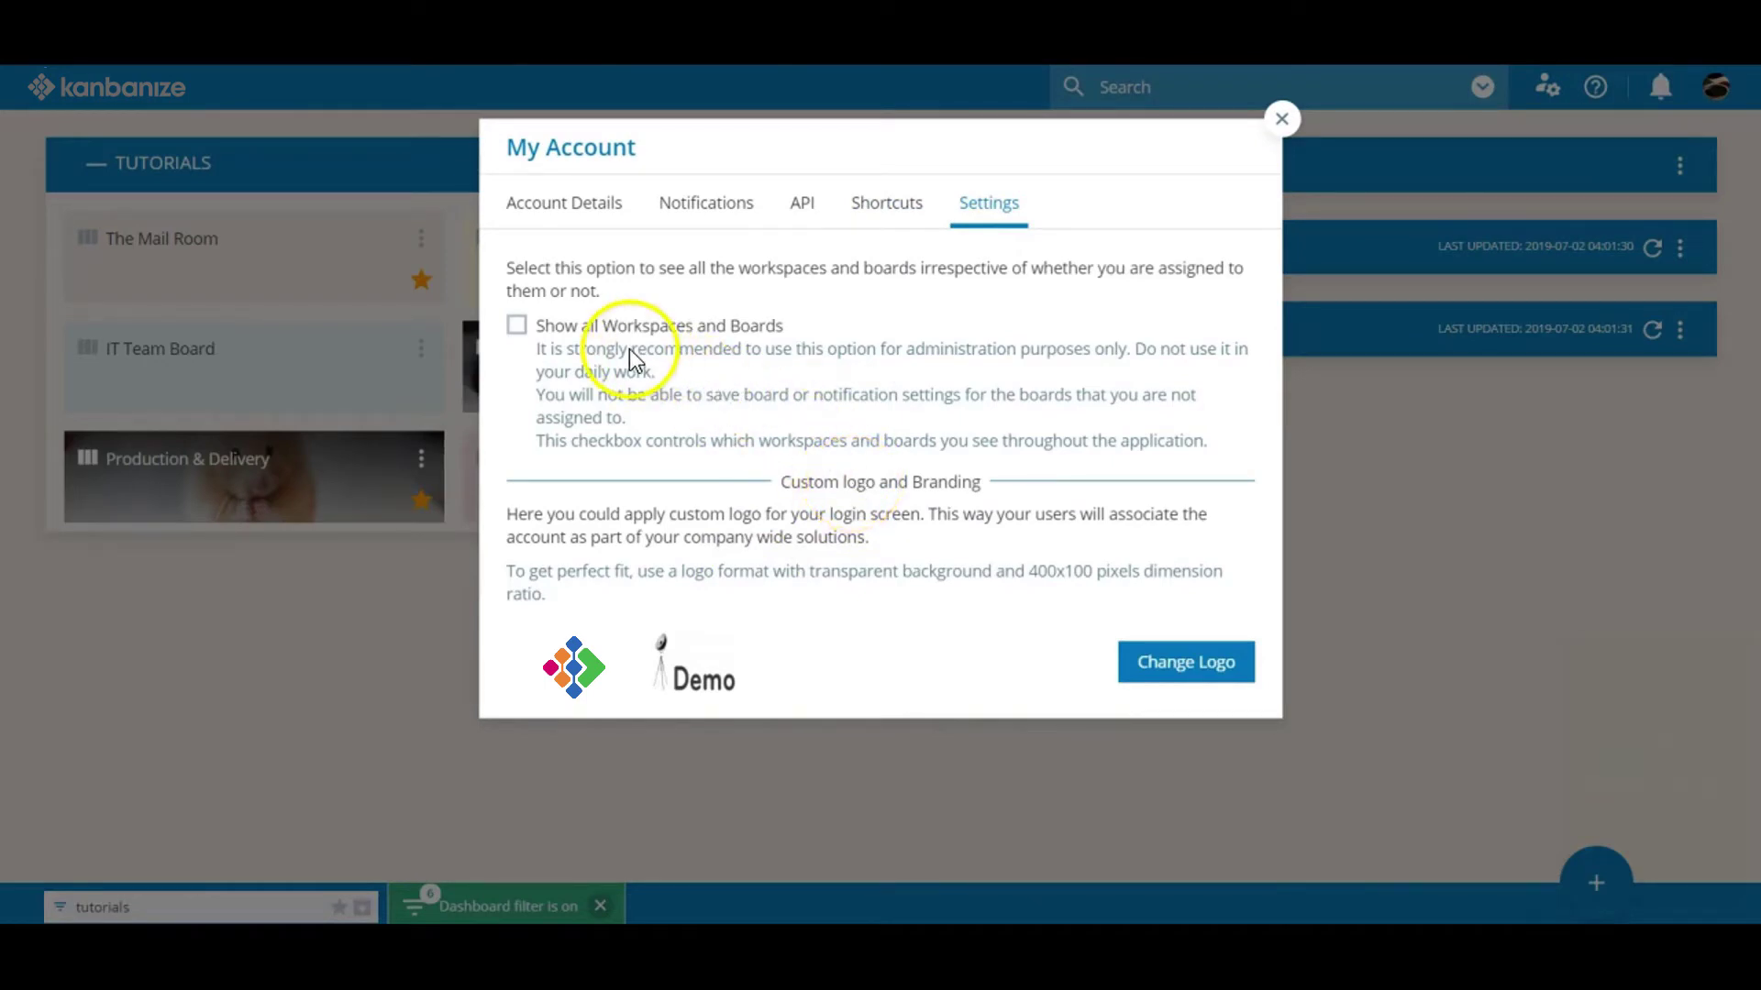
Close My Account, then open and dismiss the notifications panel
click(1282, 118)
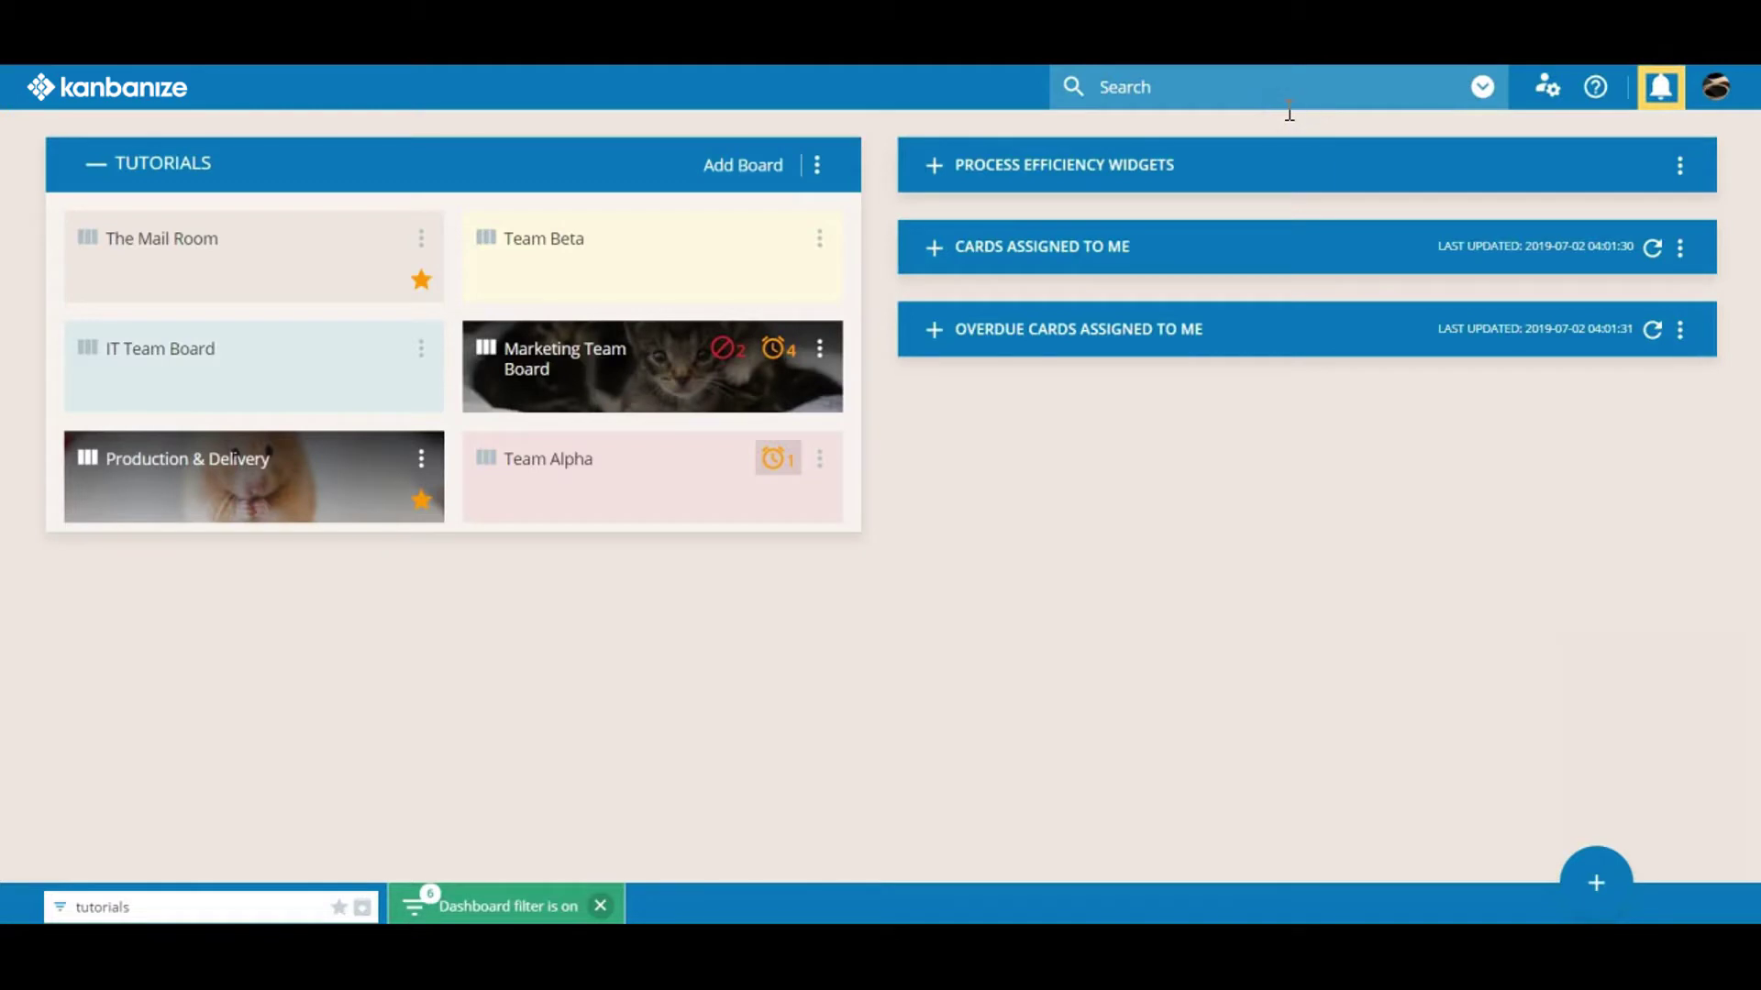
click(1657, 91)
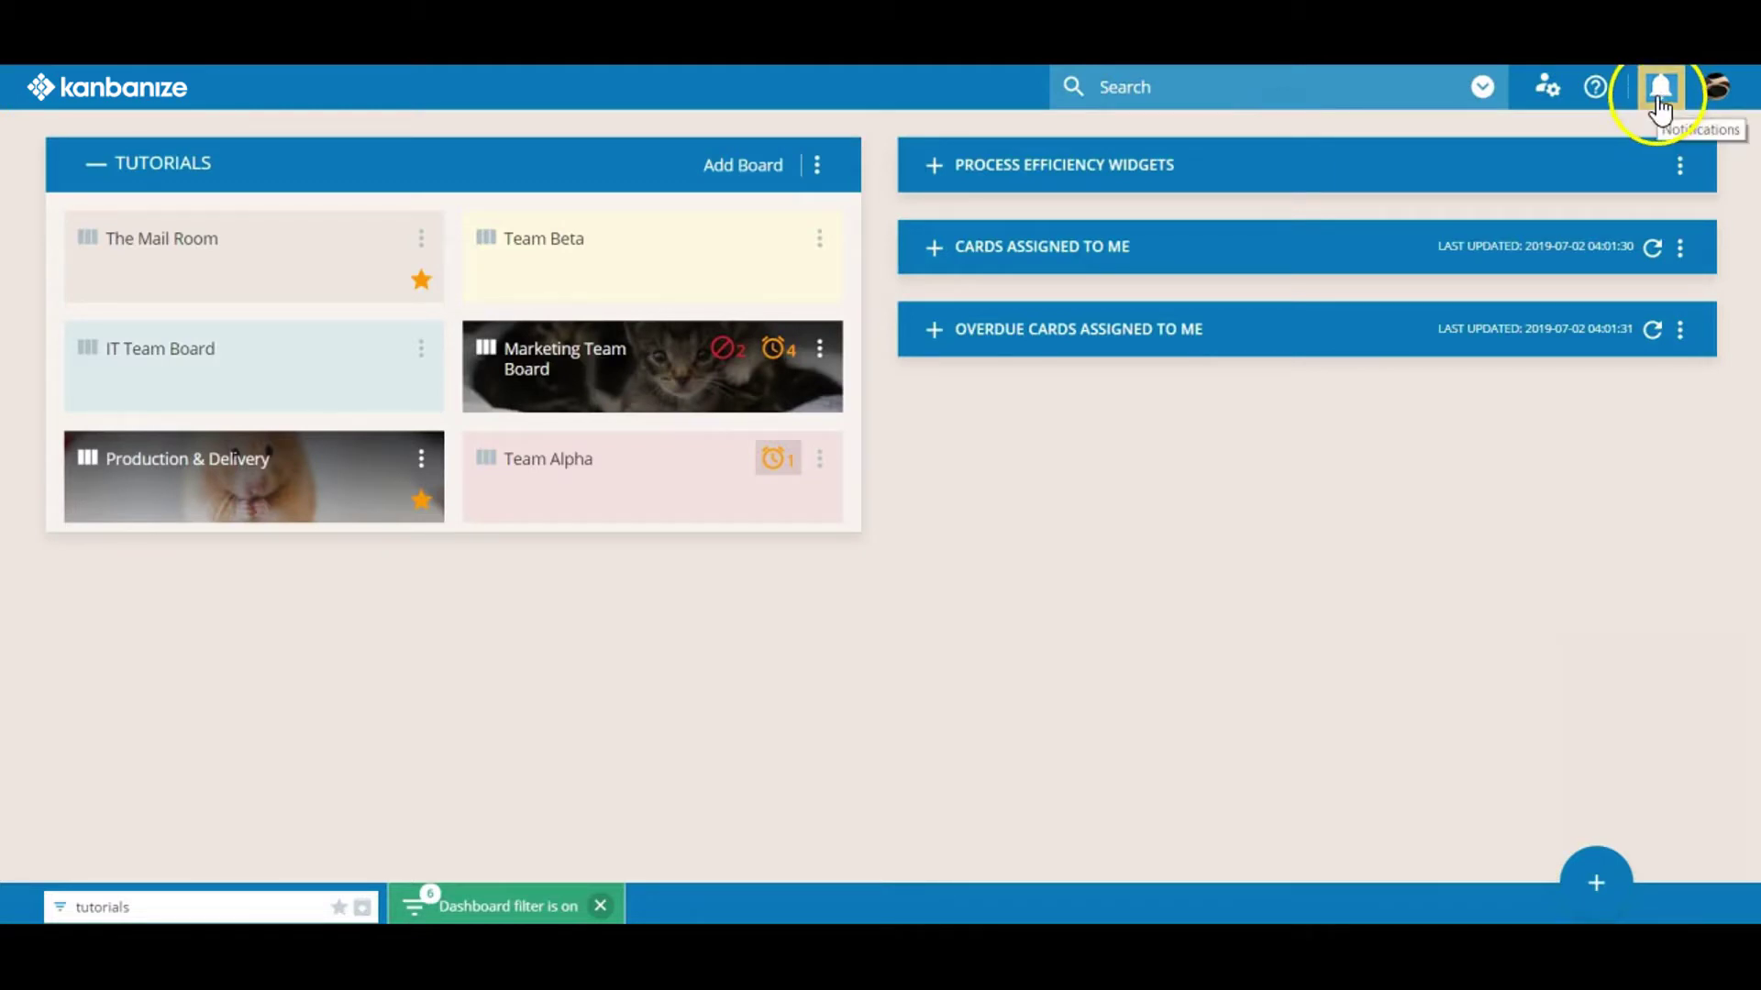
click(1650, 147)
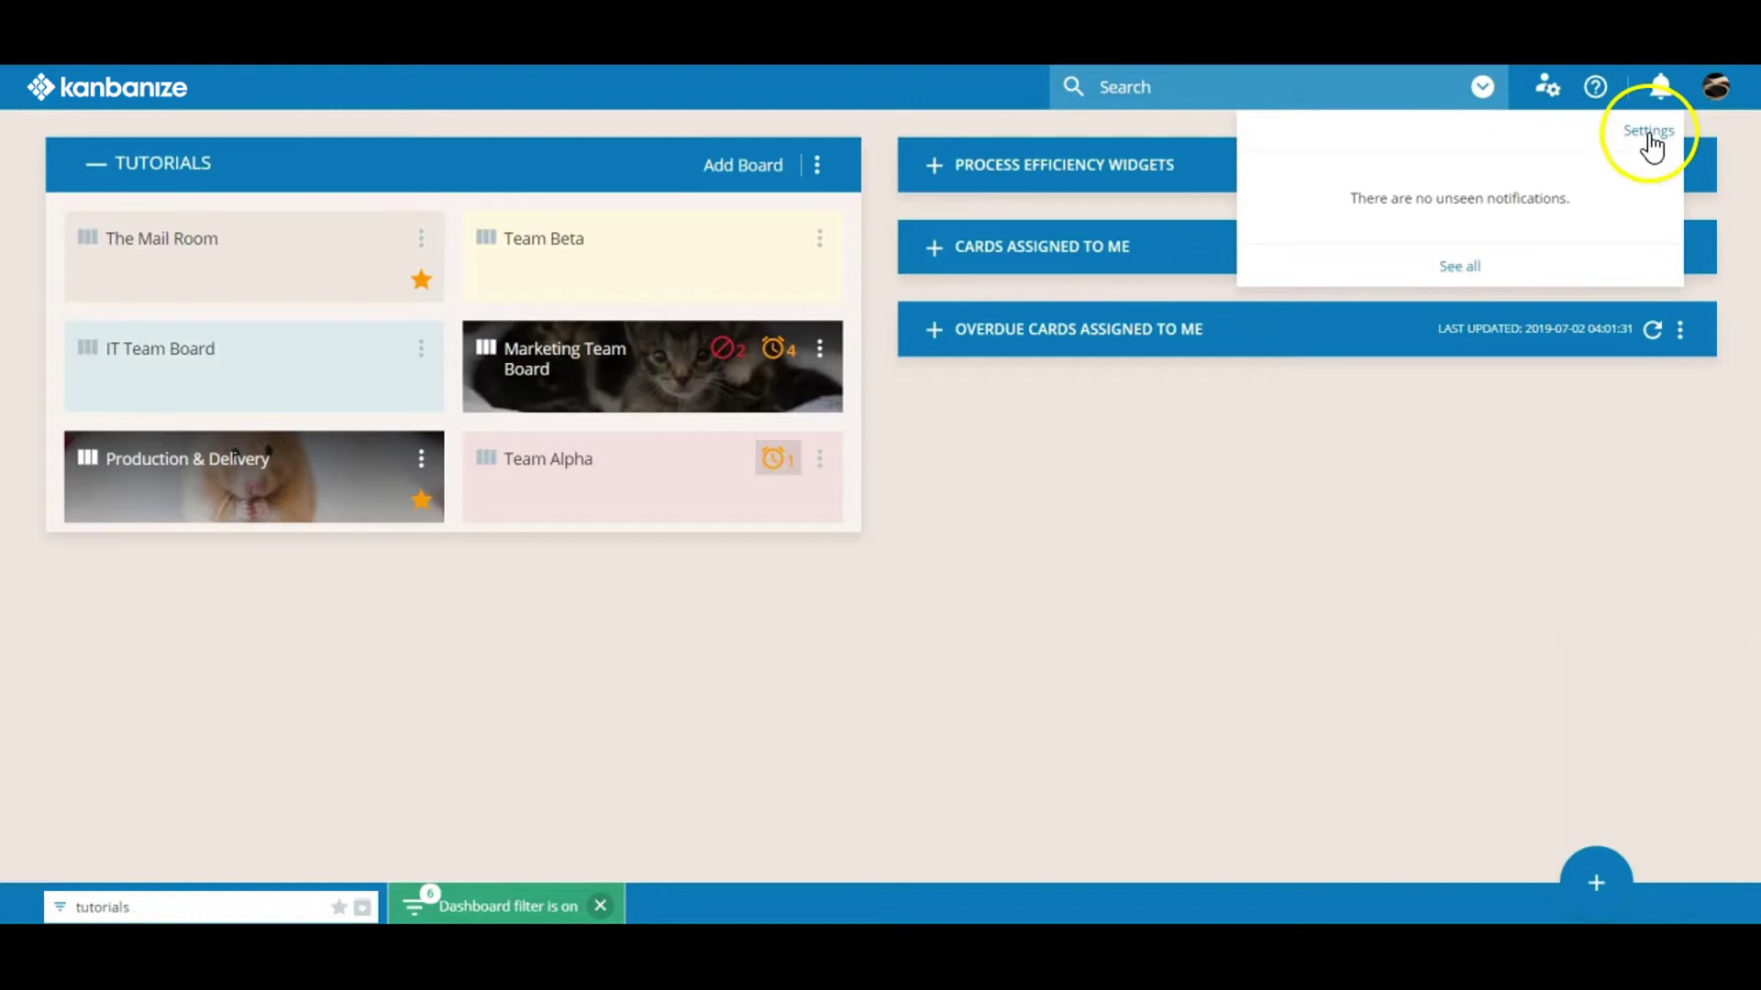
click(1648, 184)
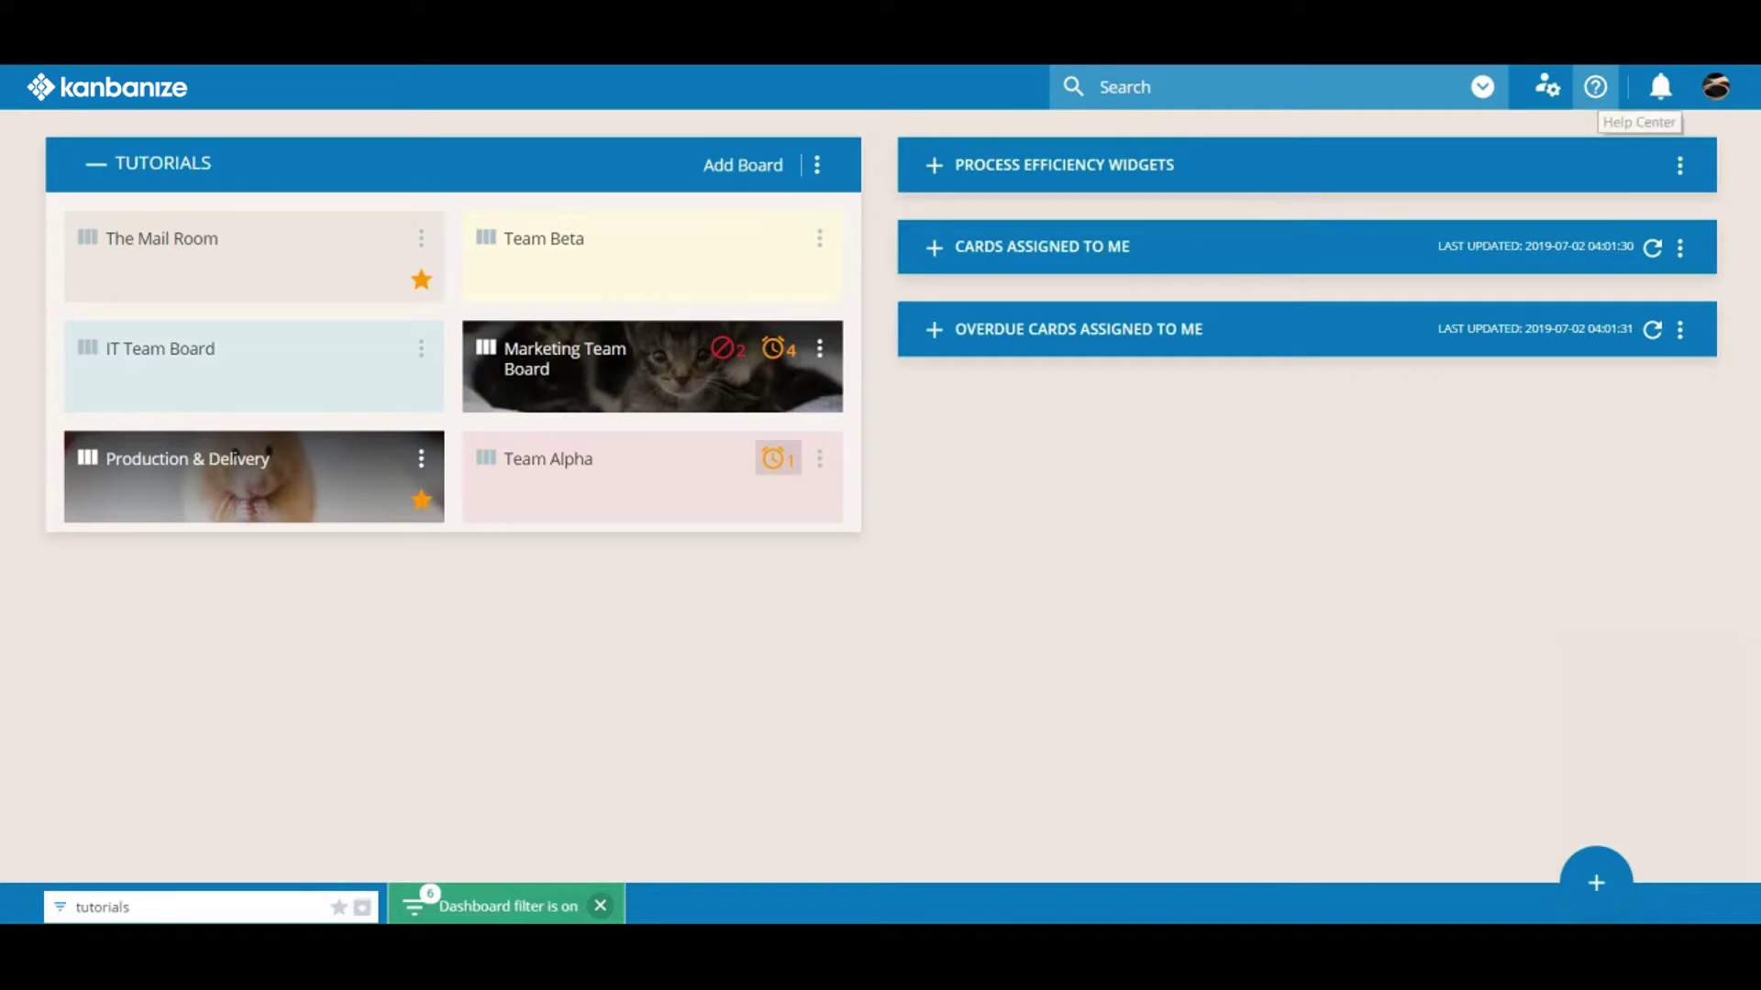
Open the Help Center and scroll through its how-to videos and What's New articles
click(1595, 87)
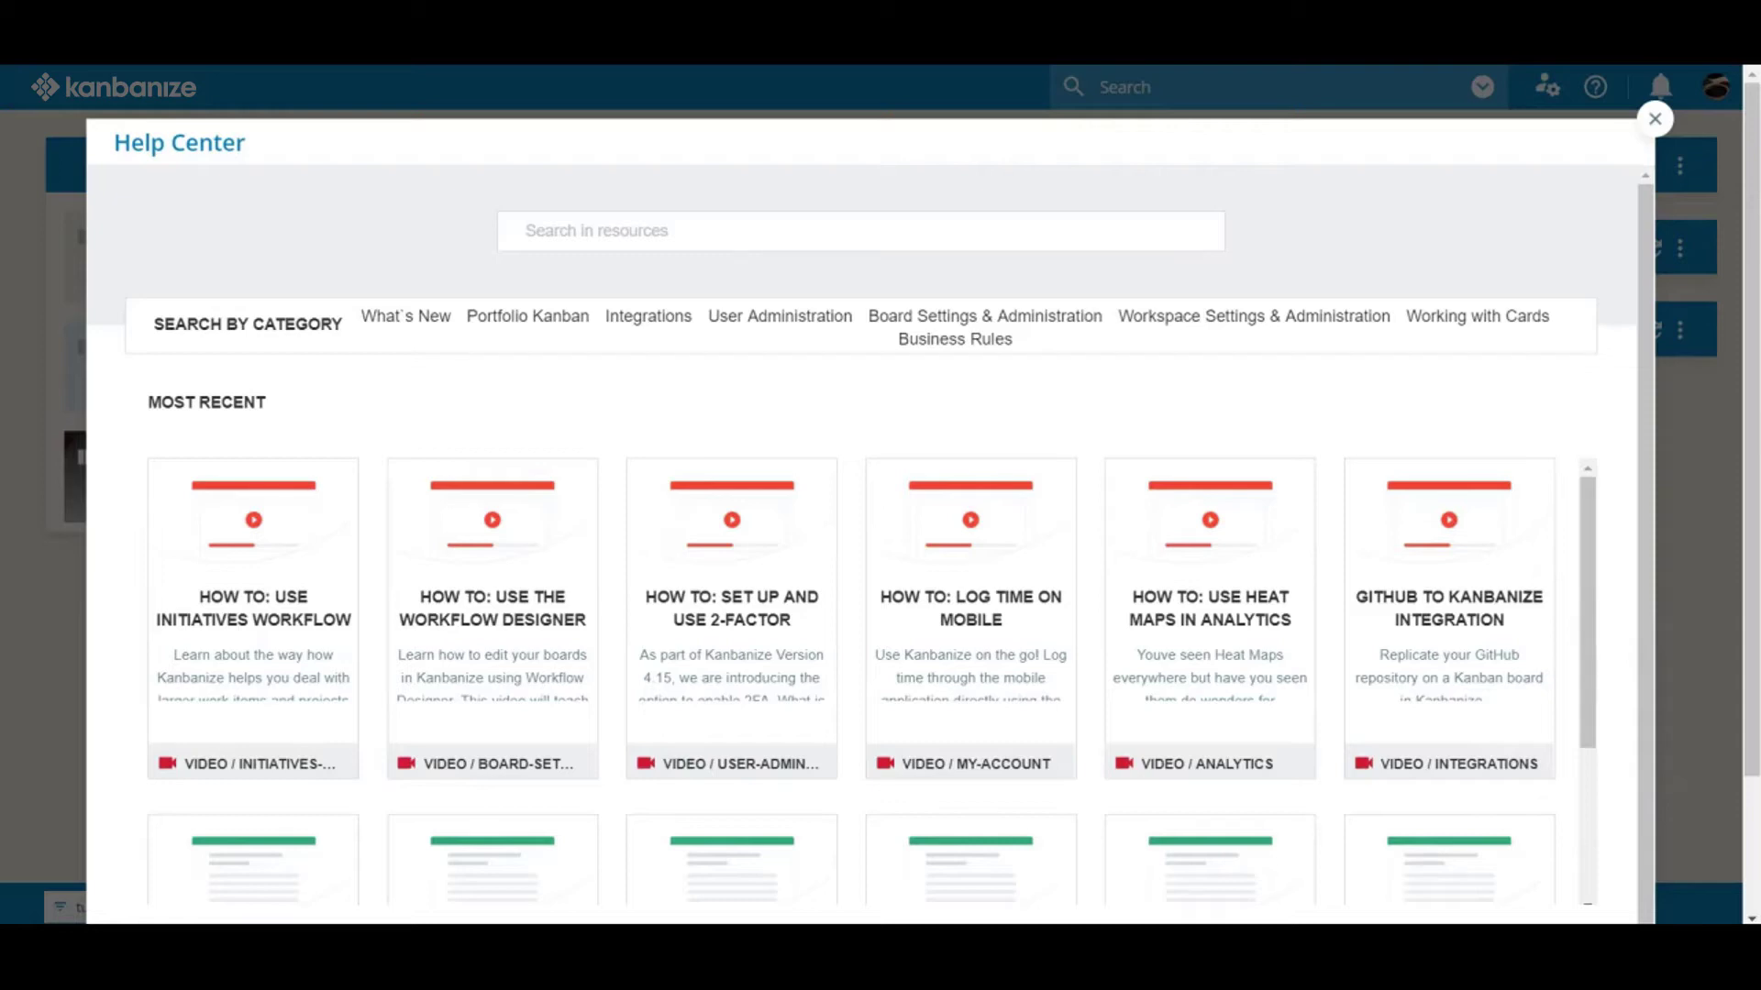
scroll(294, 454, down, 3)
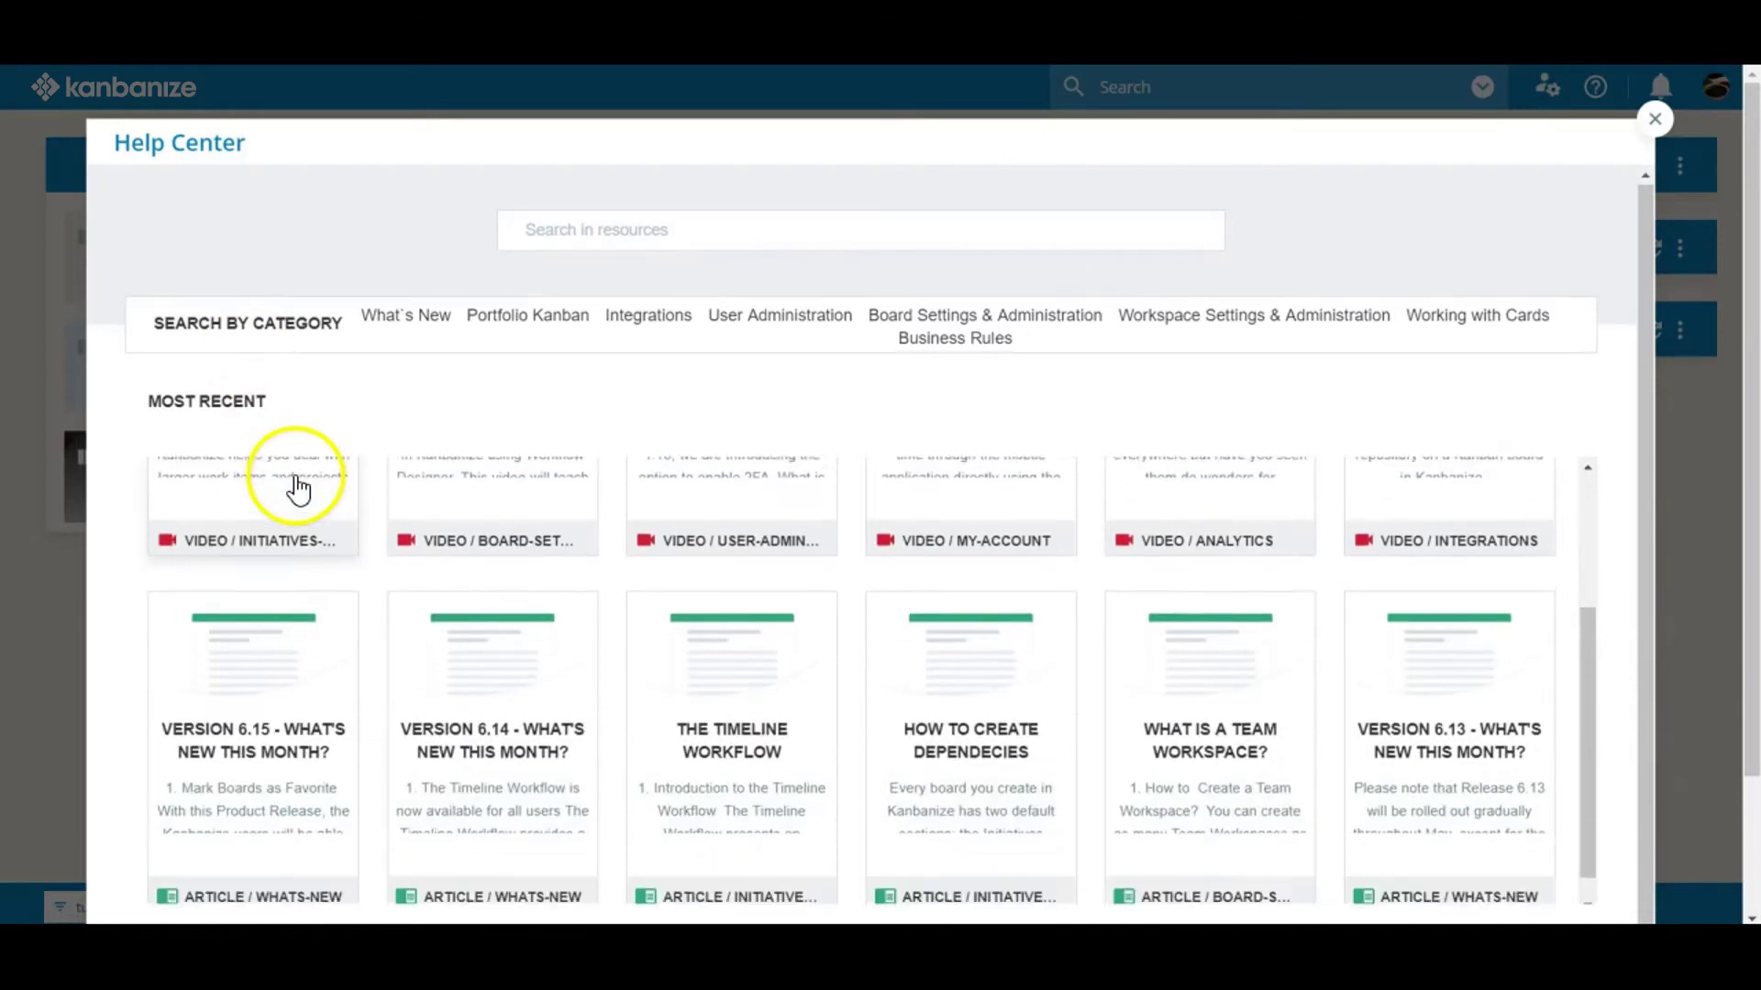
scroll(298, 489, down, 1)
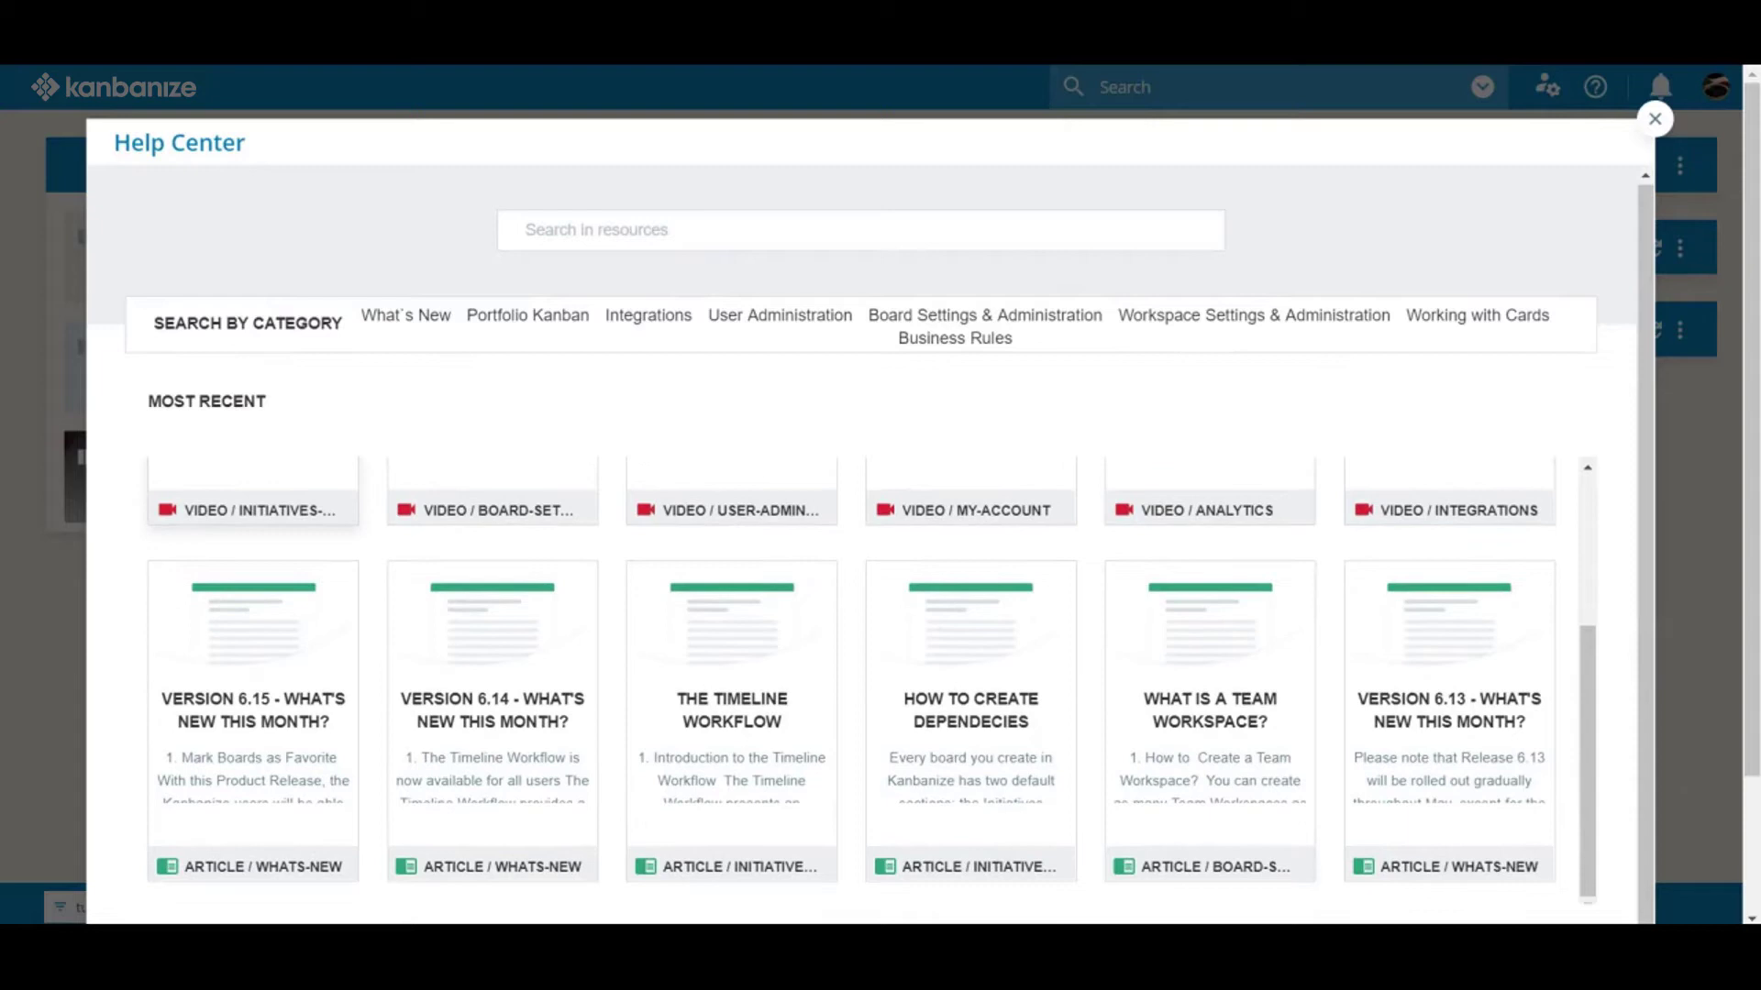
scroll(299, 496, down, 2)
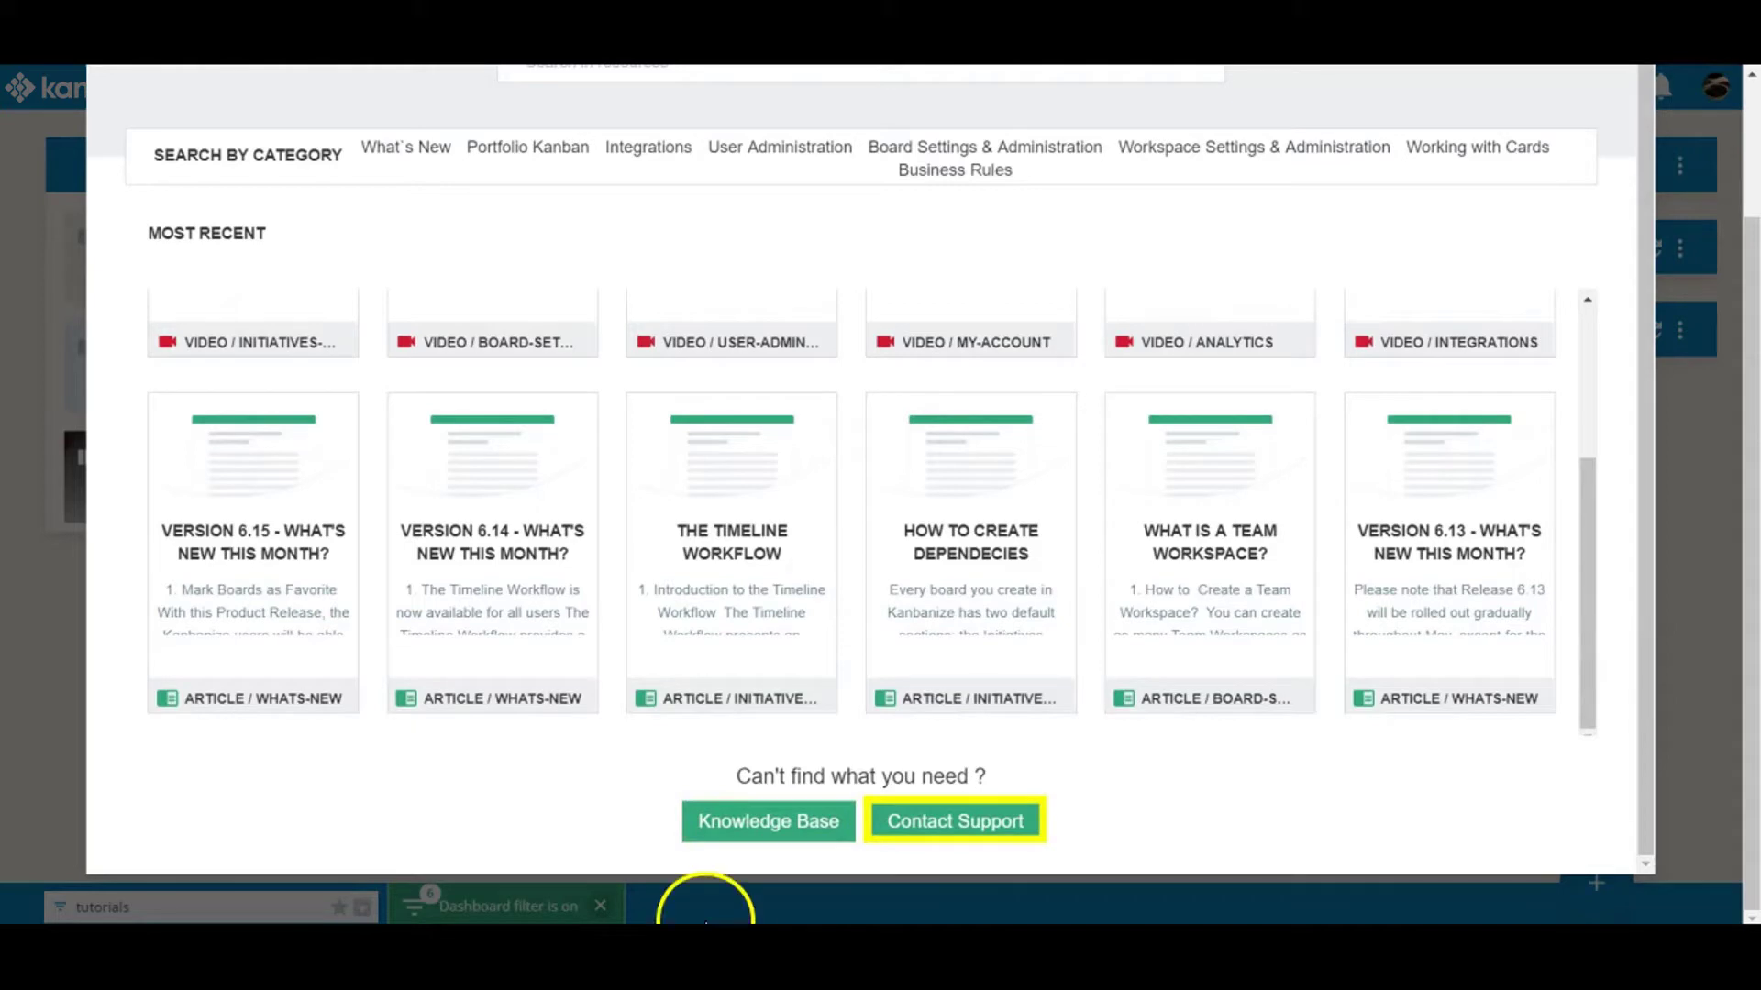
Start a Contact Support request with subject 'Happy to Help!', then close it unsent
click(952, 833)
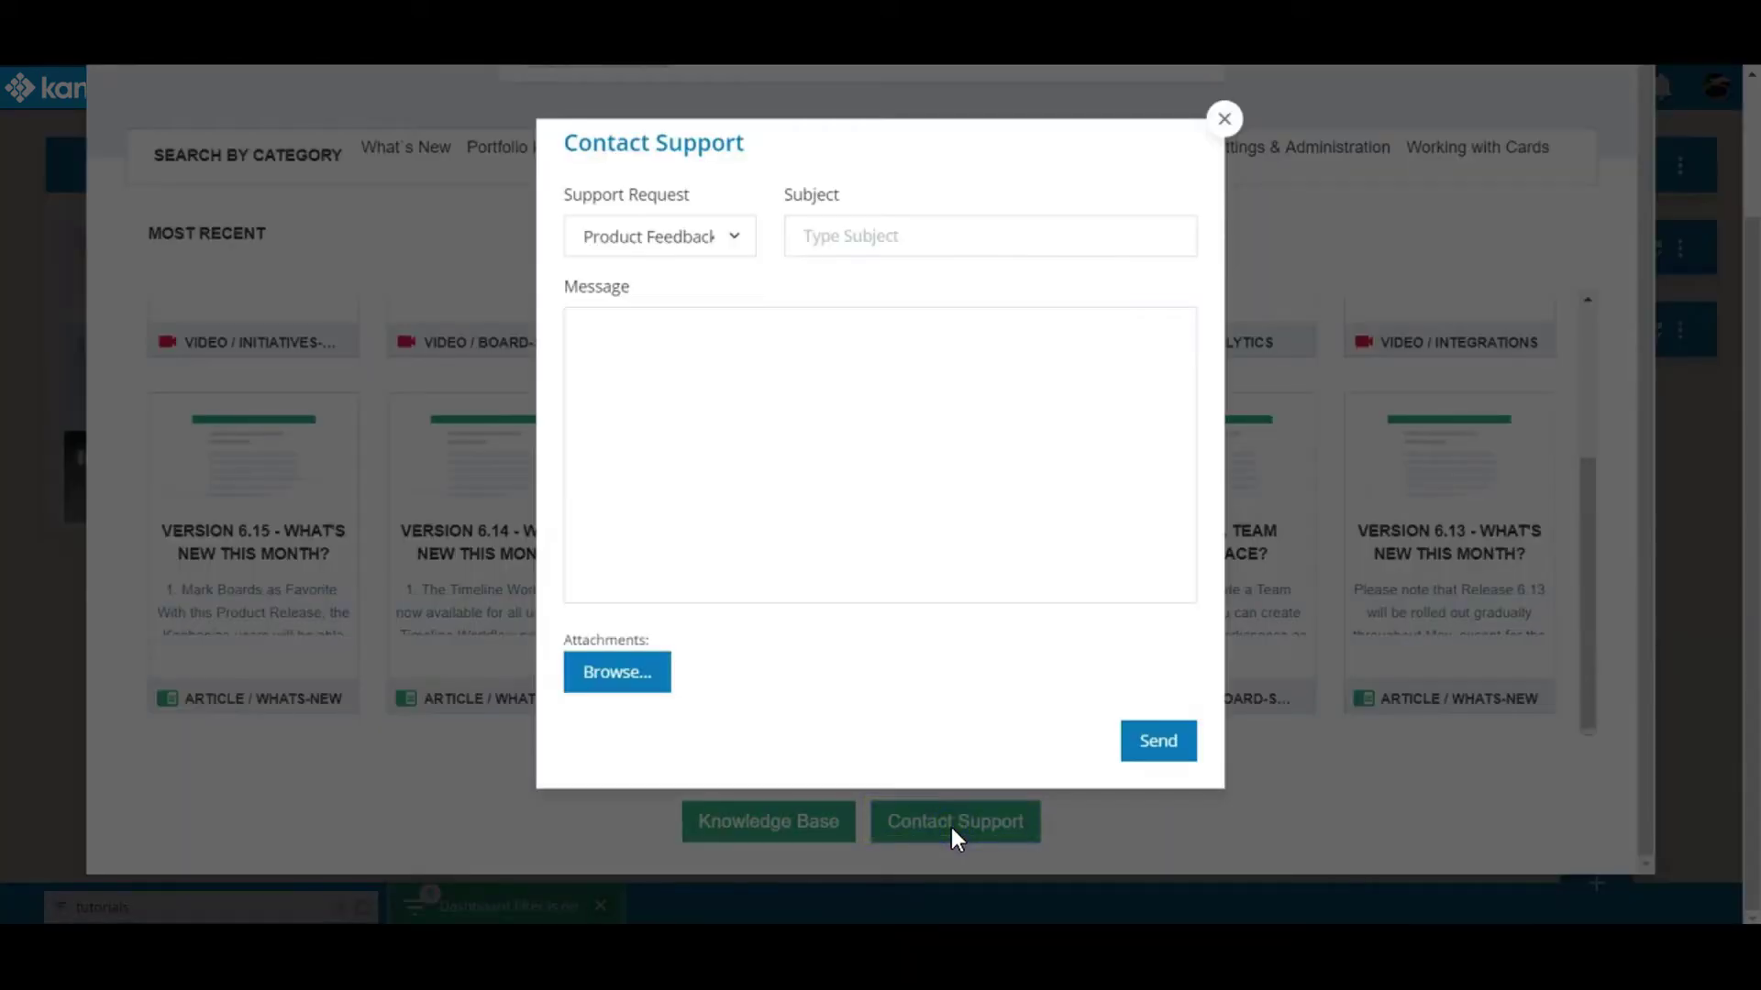
click(915, 237)
text(Happy to Help!)
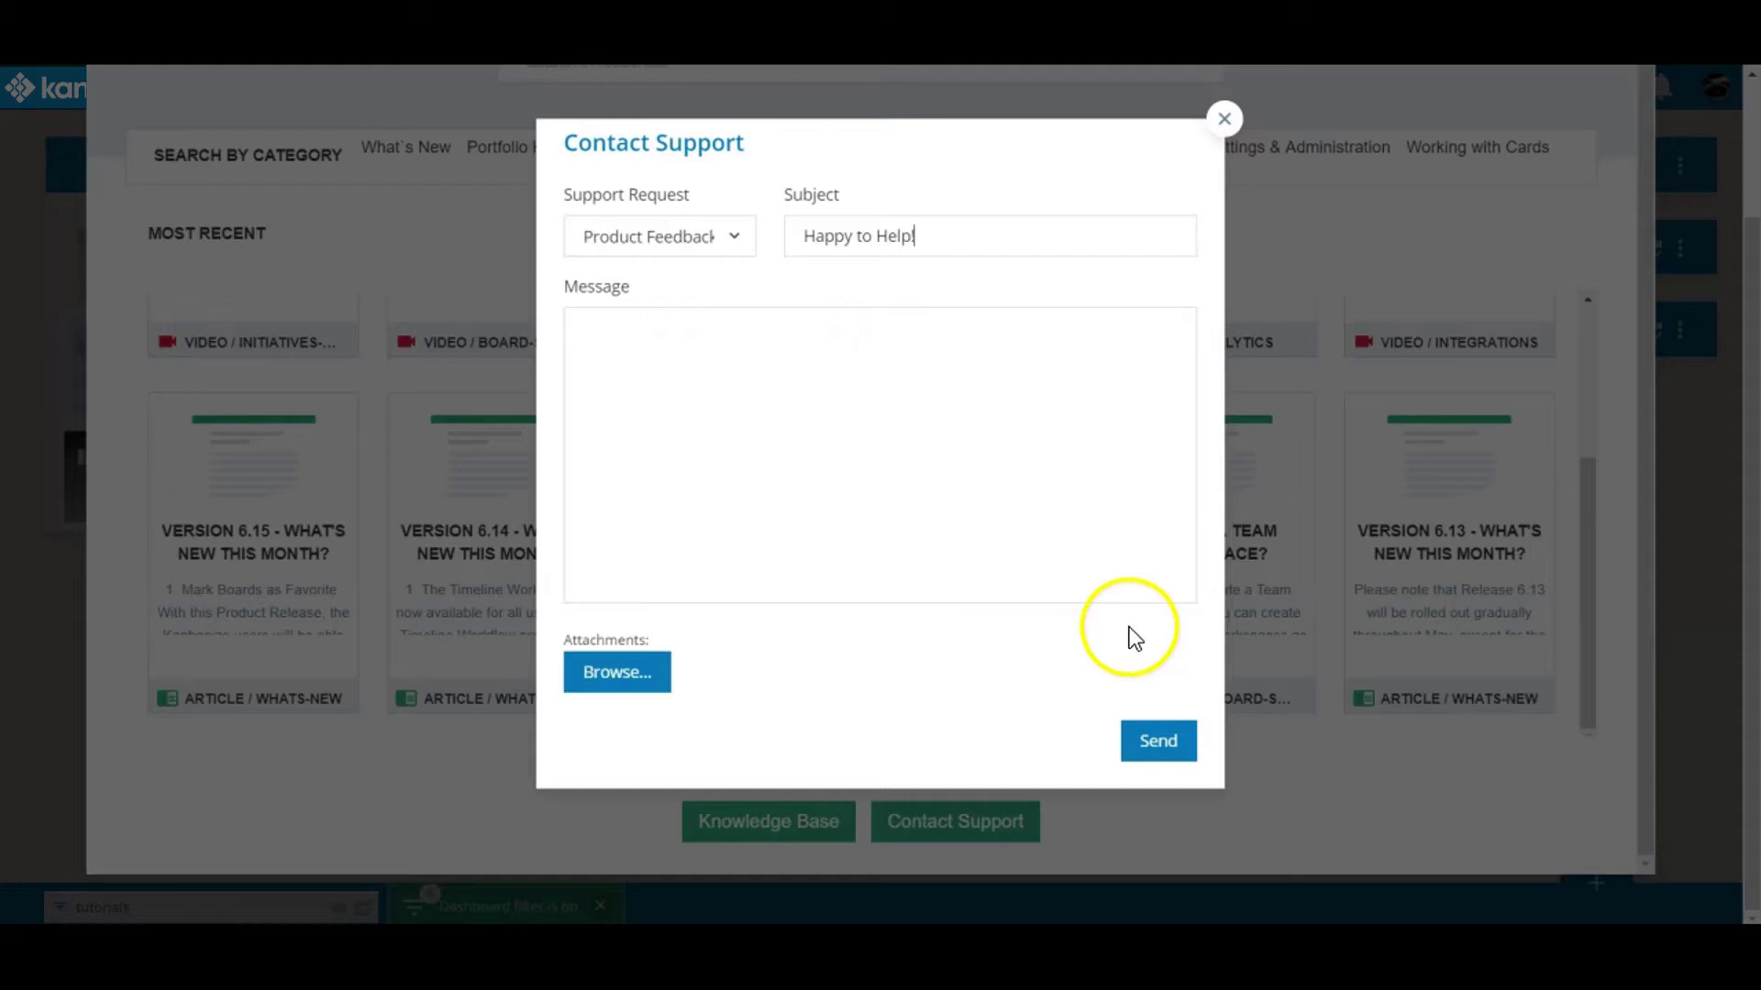
click(1158, 740)
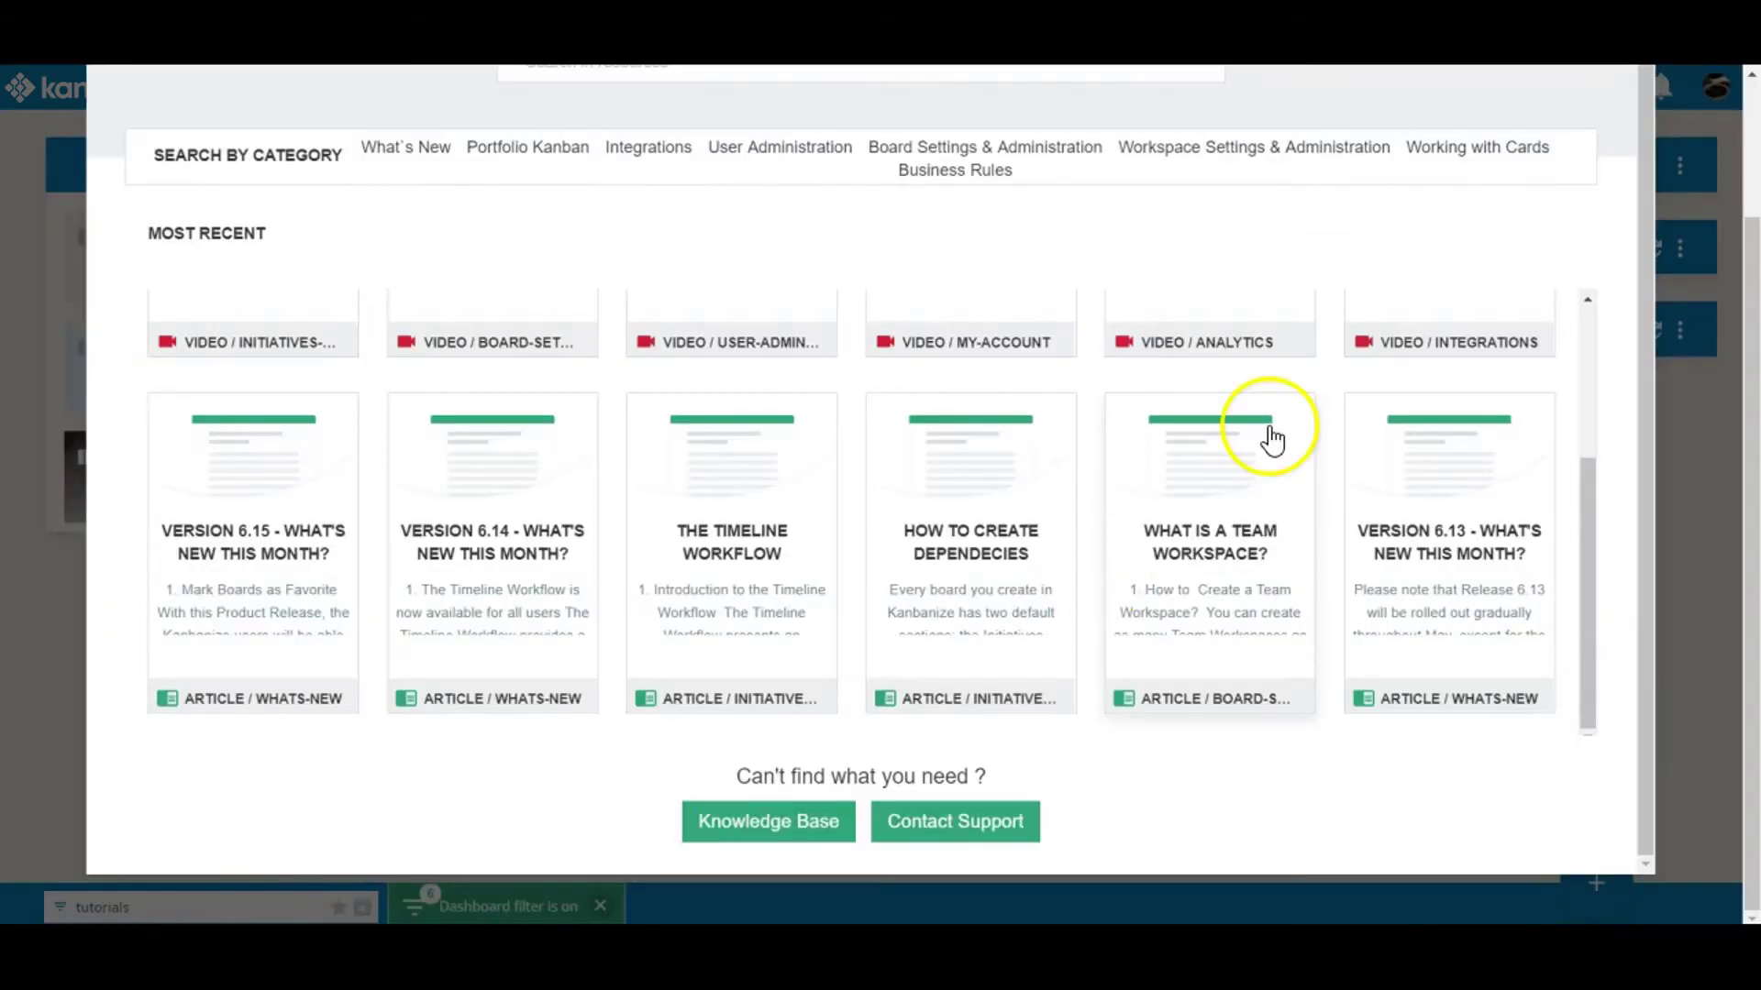
Scroll the Help Center back to the top and close it
scroll(1269, 431, up, 3)
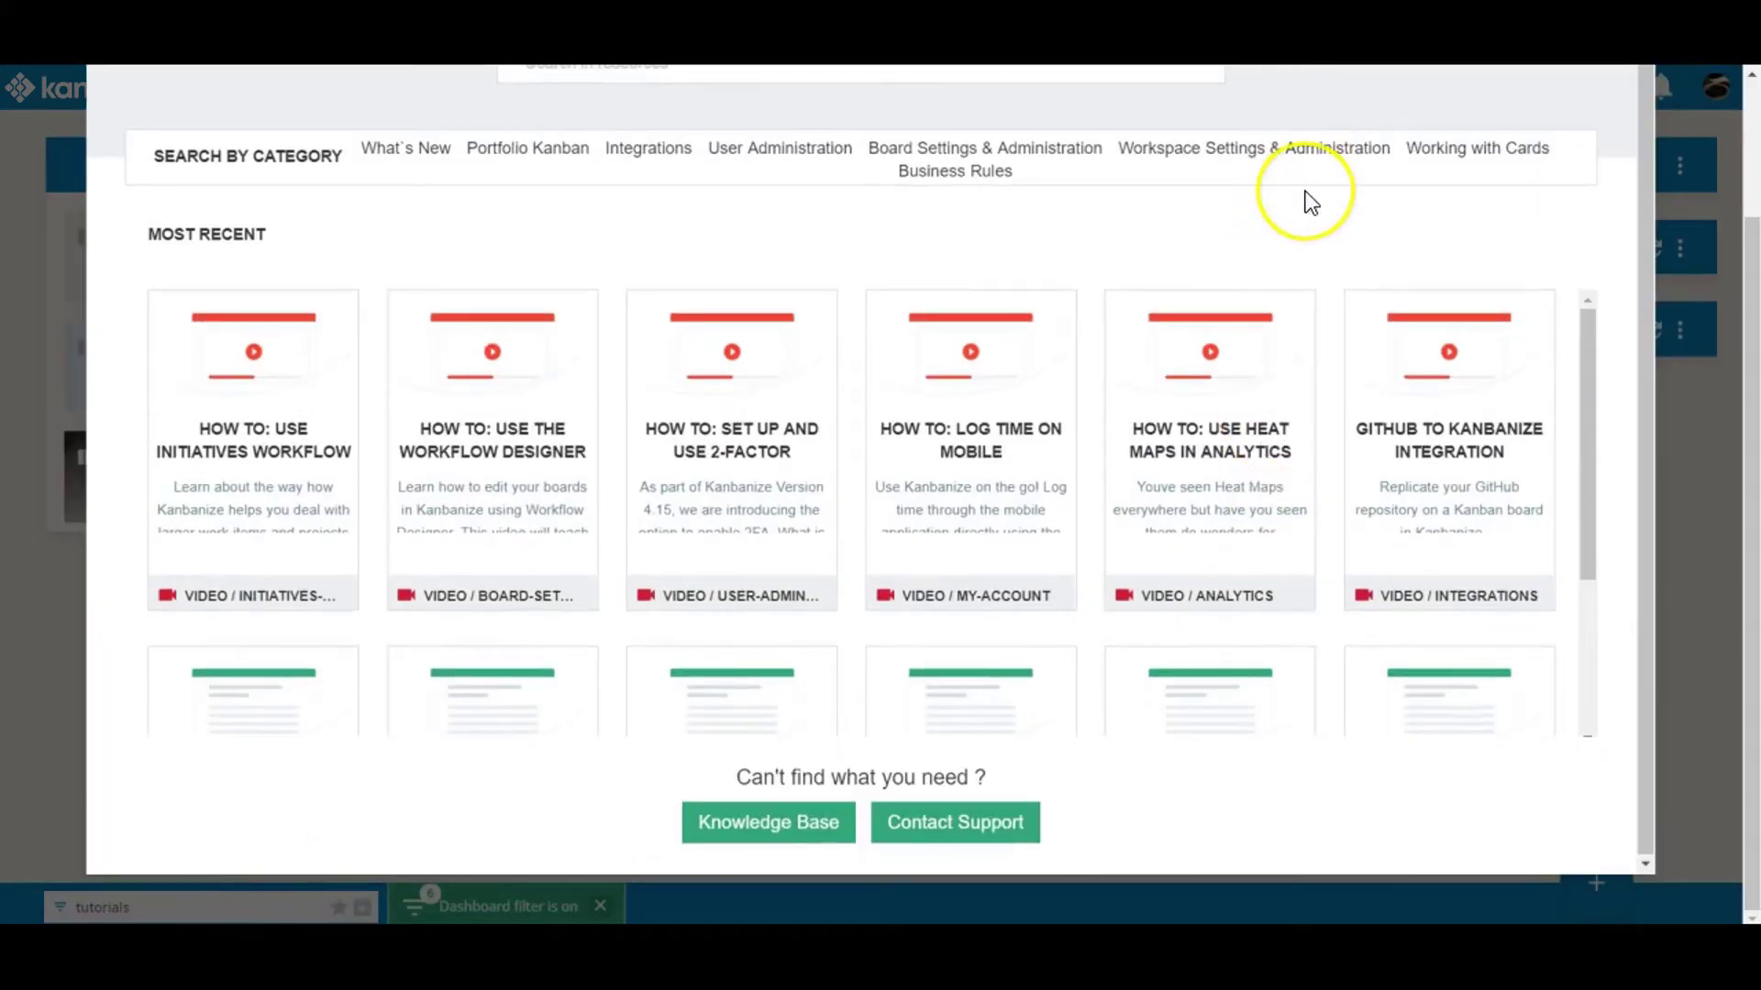
scroll(1306, 190, up, 2)
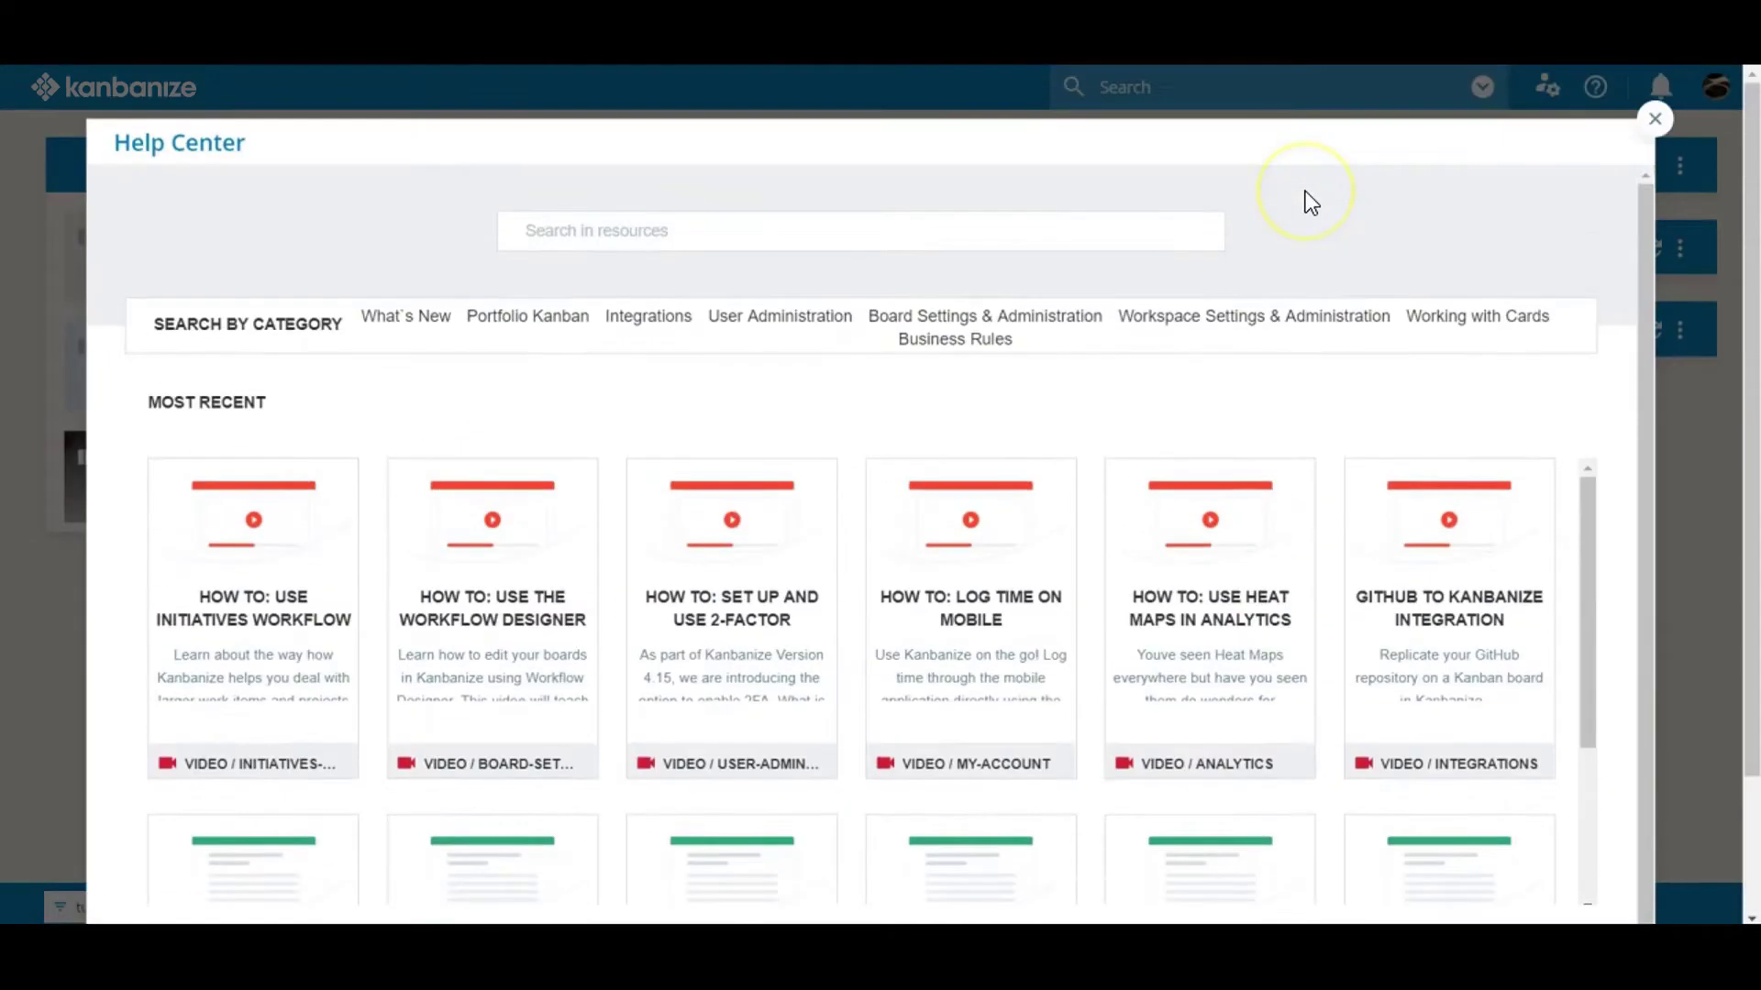
click(1655, 119)
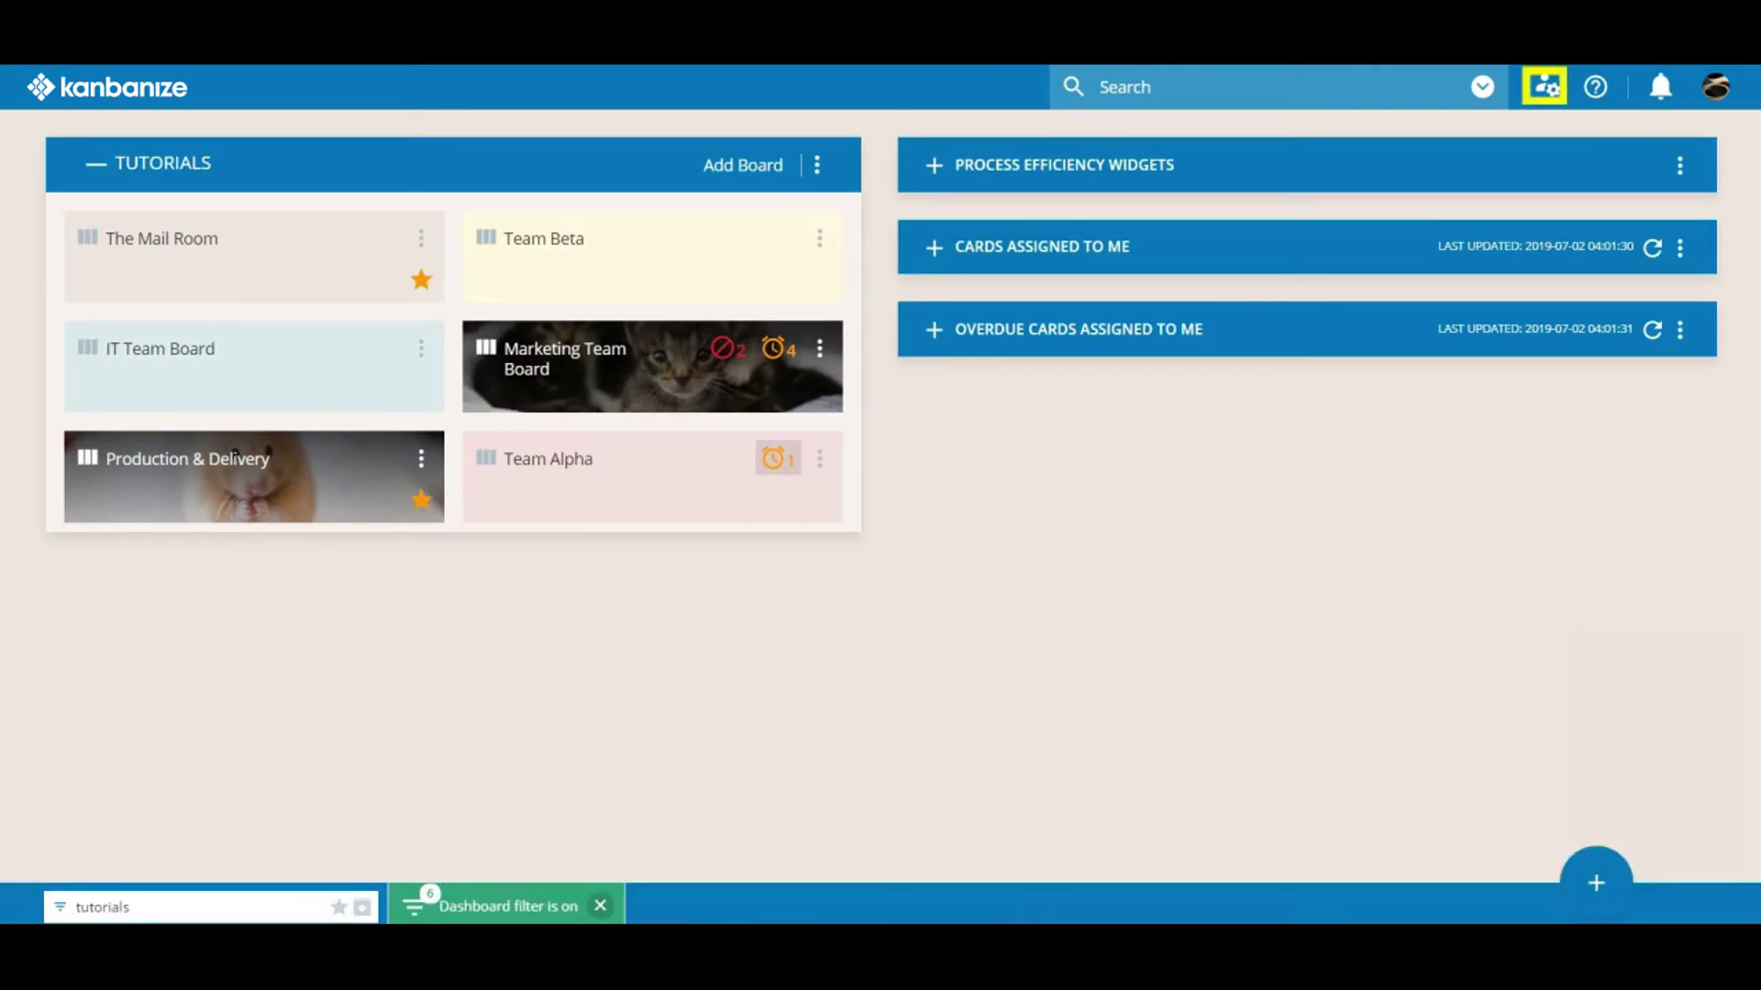
click(1545, 86)
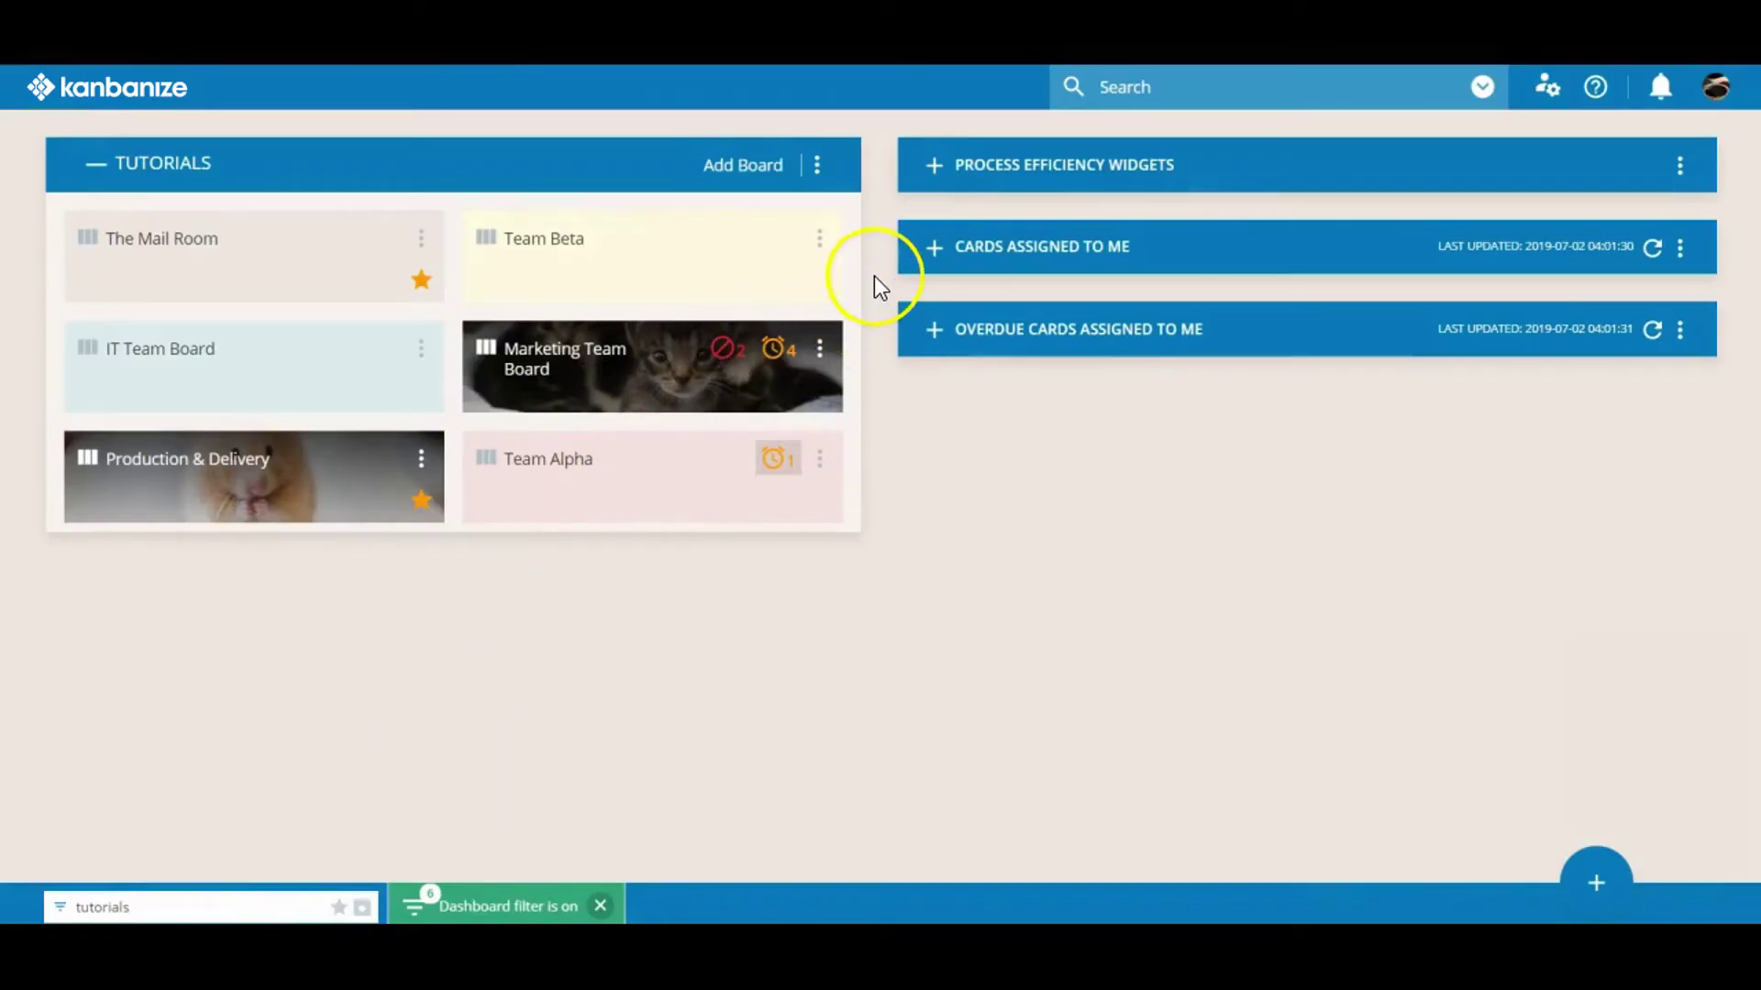
Search cards for 'widget', including archived cards in the results
click(1229, 99)
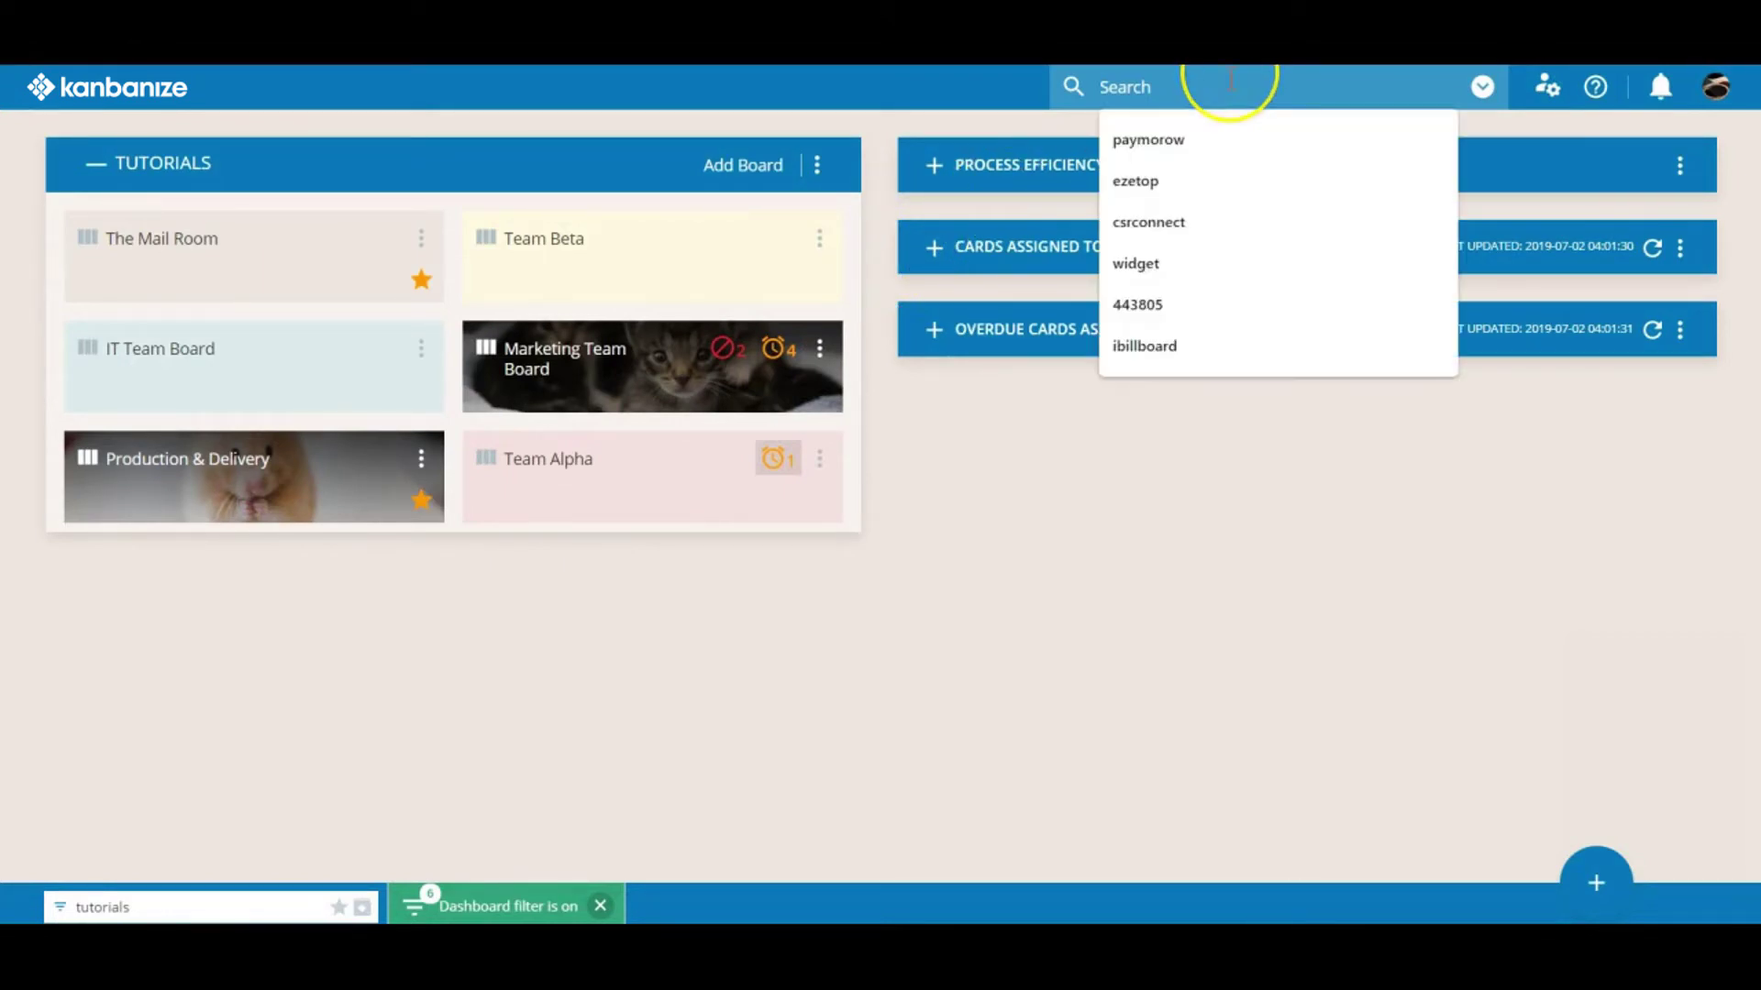
text(widget)
key(Return)
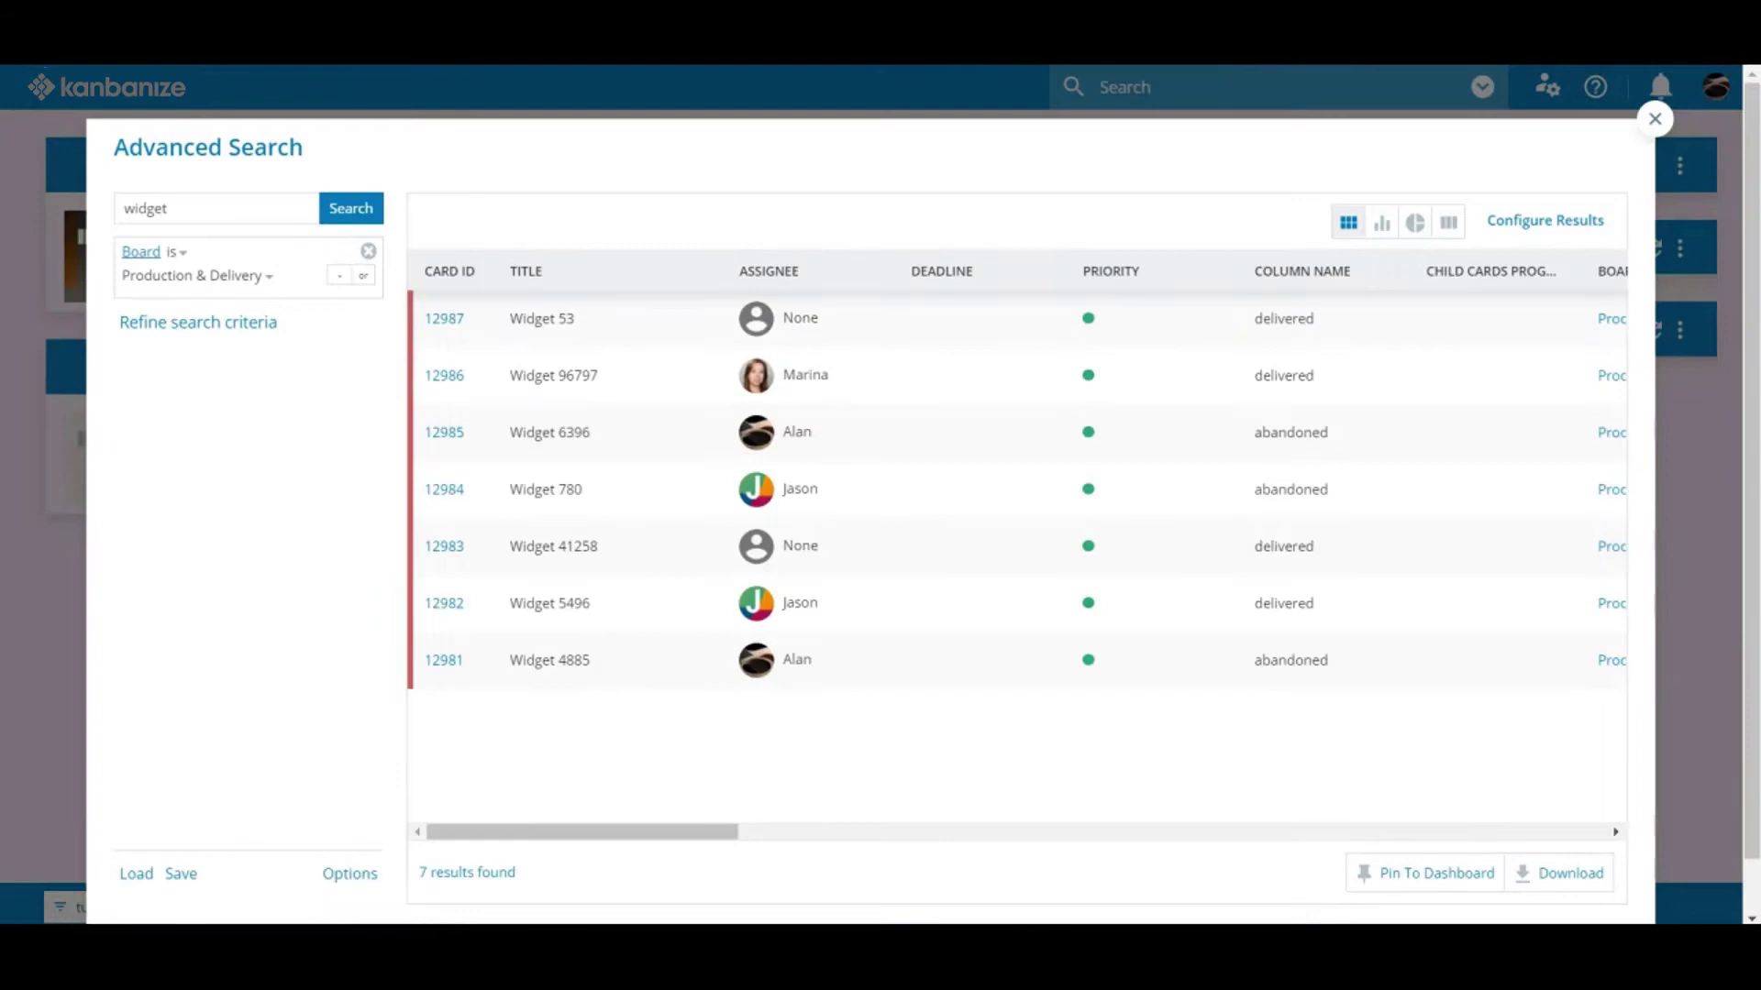
click(350, 876)
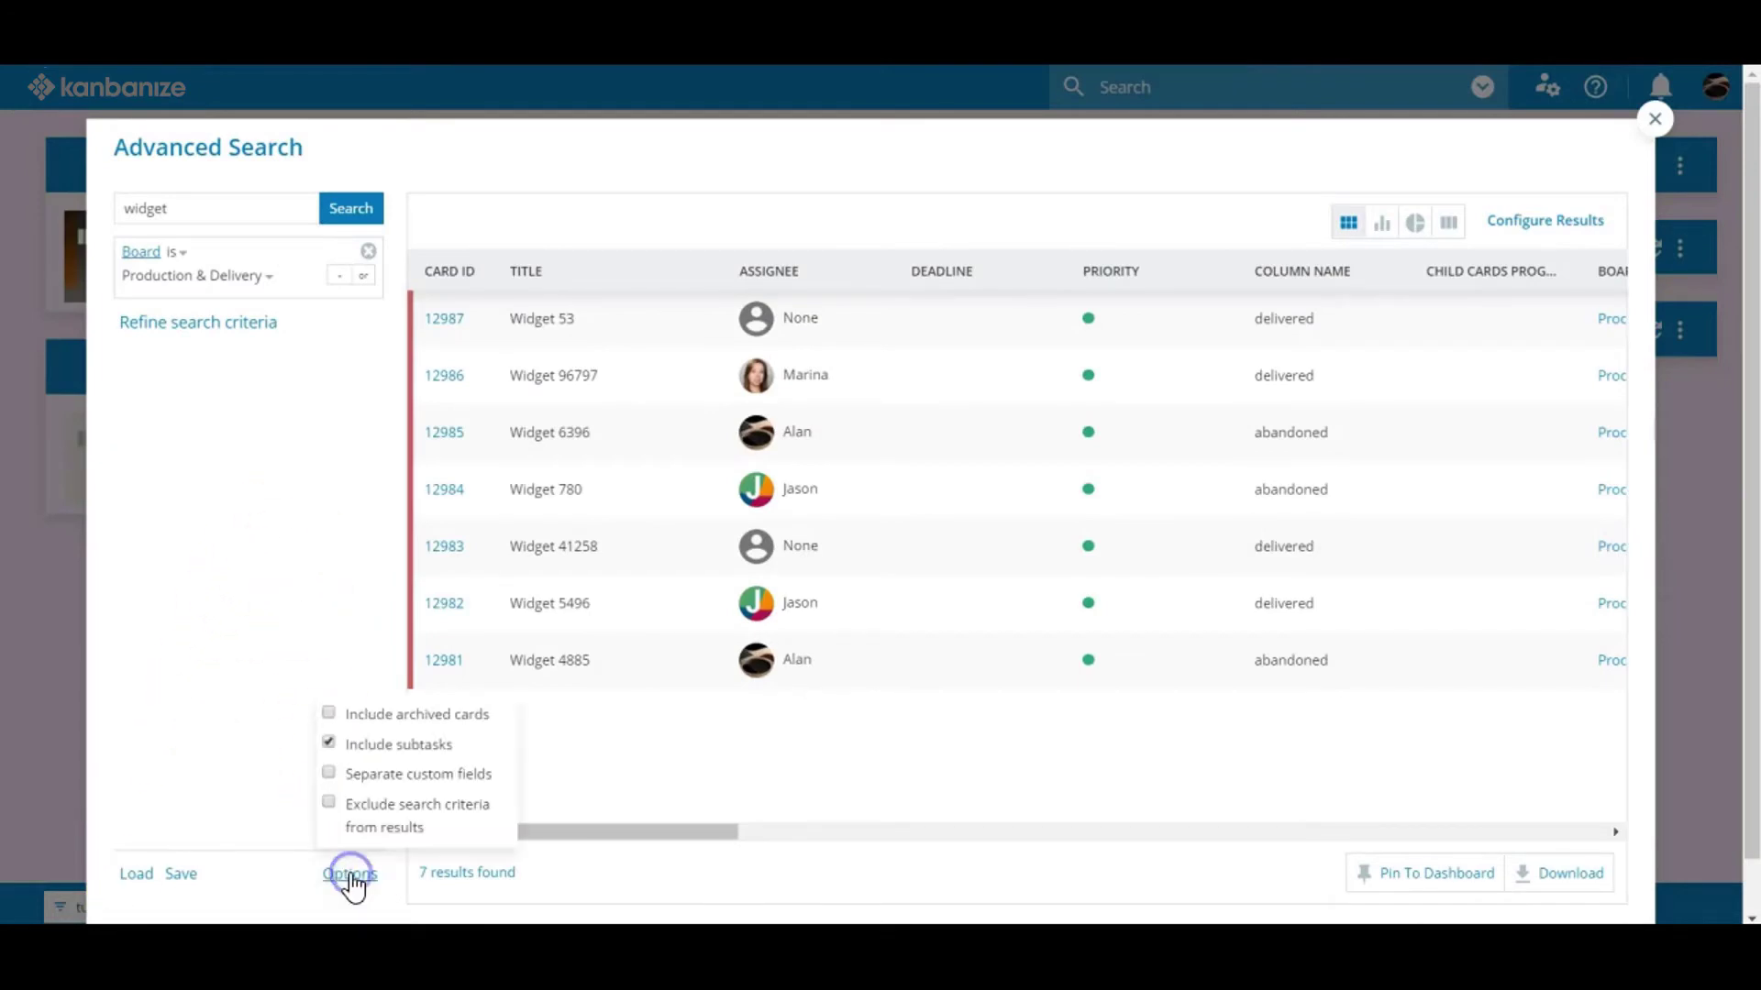
click(328, 715)
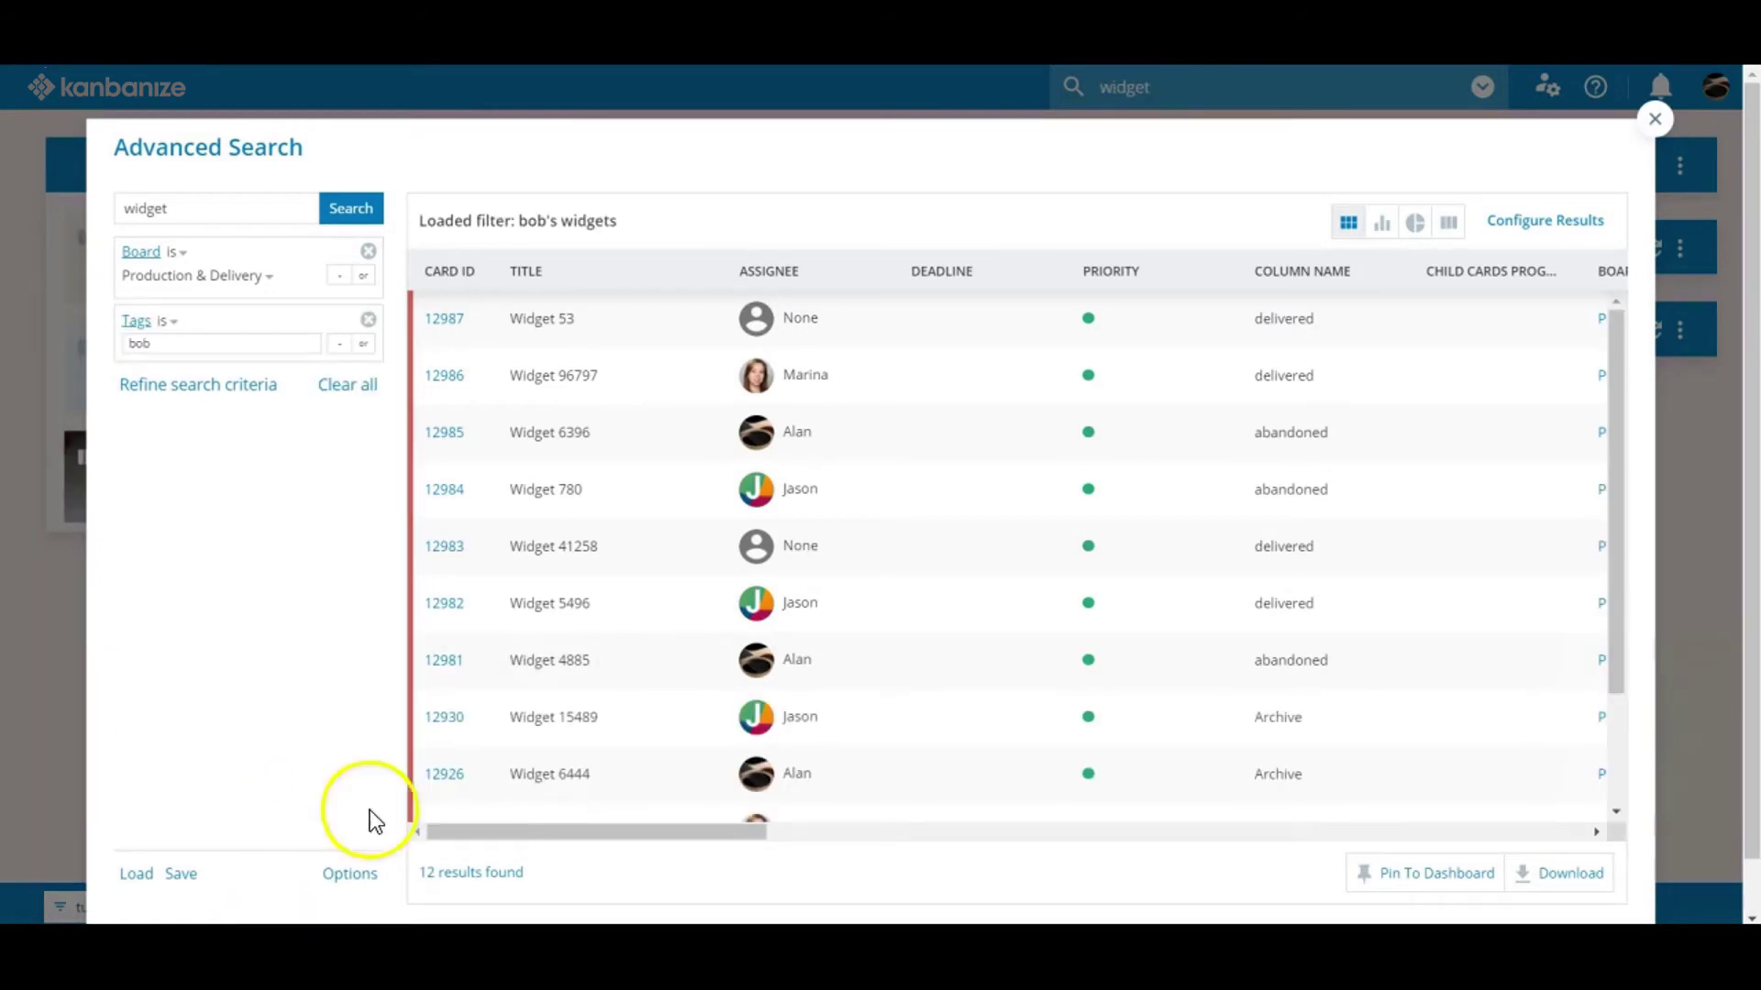
Sort results by assignee, deadline and priority, and add Reporter and Workflow Name columns
click(779, 279)
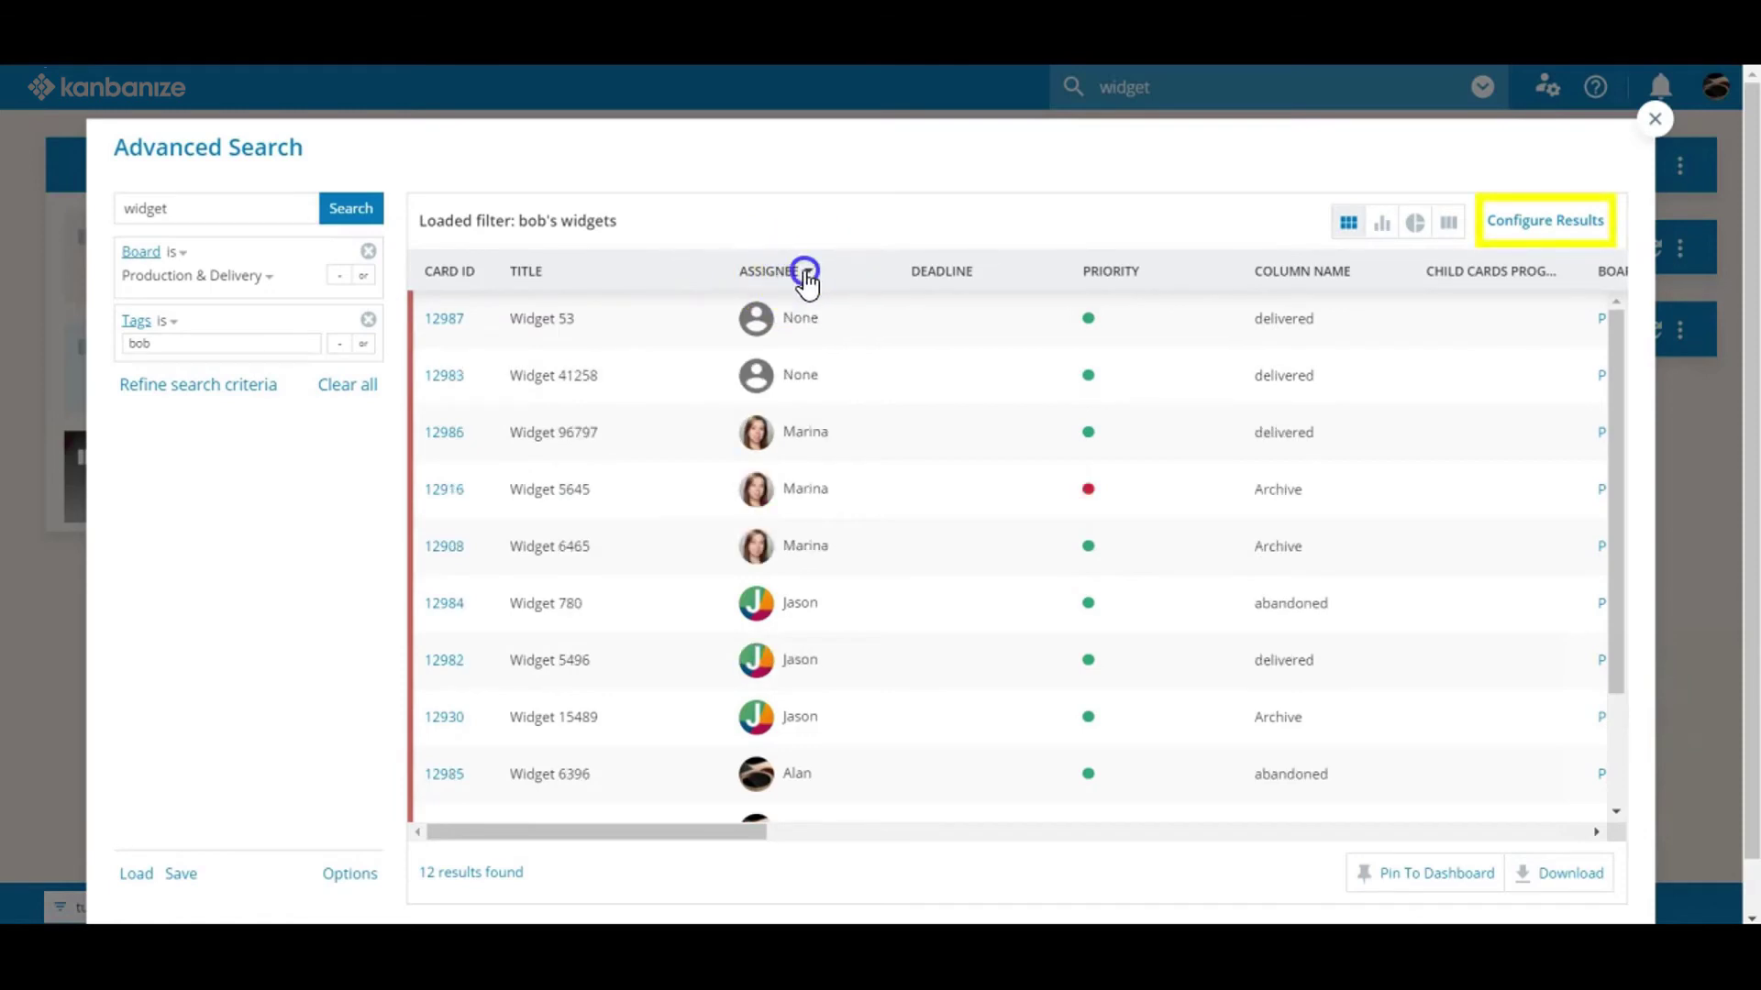
click(807, 275)
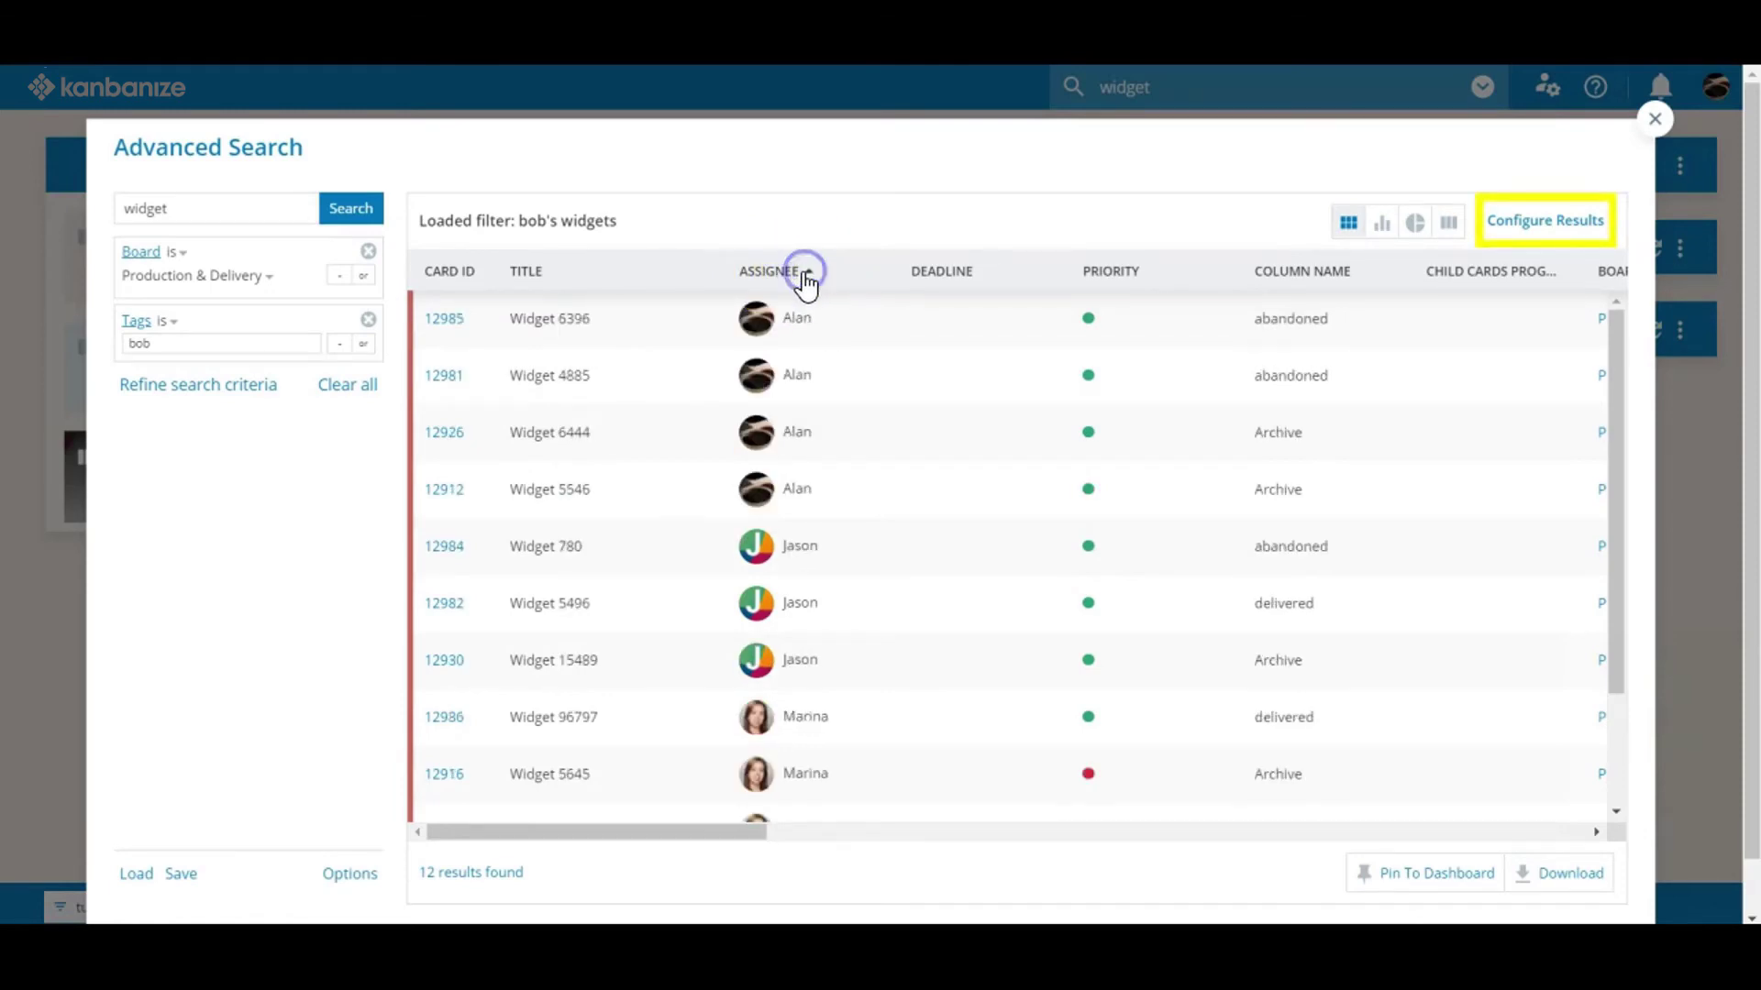
click(935, 280)
click(1094, 275)
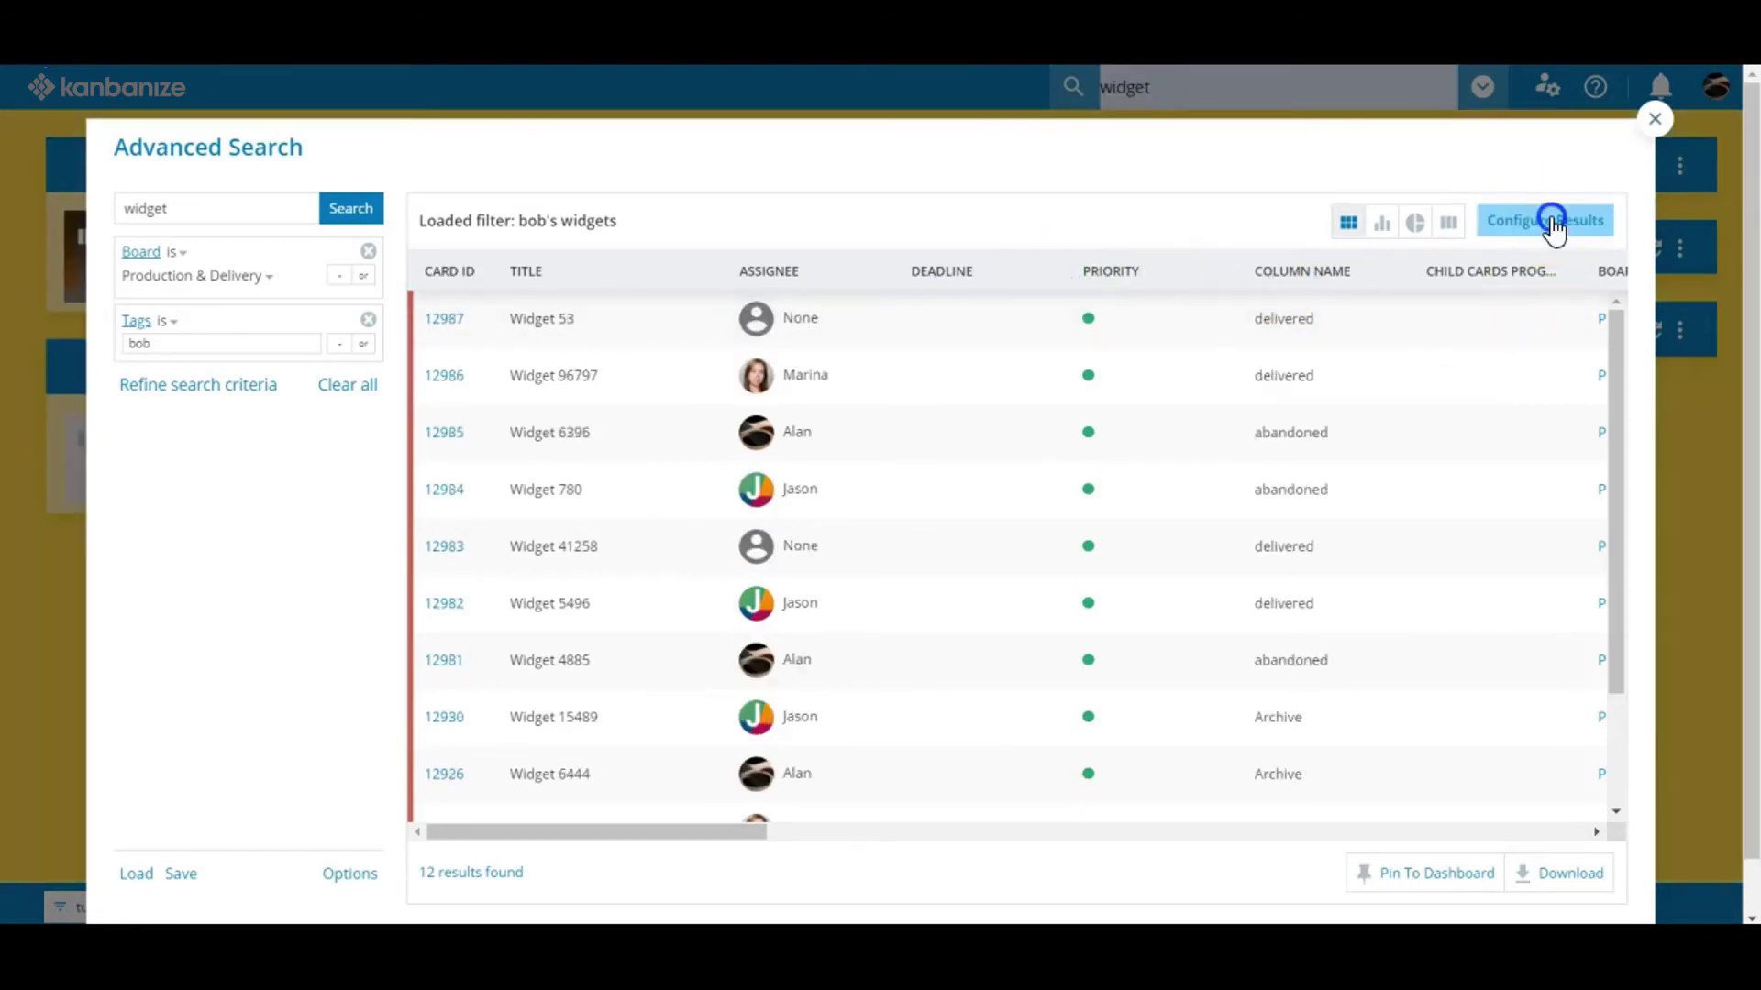
click(1545, 220)
click(858, 397)
click(662, 397)
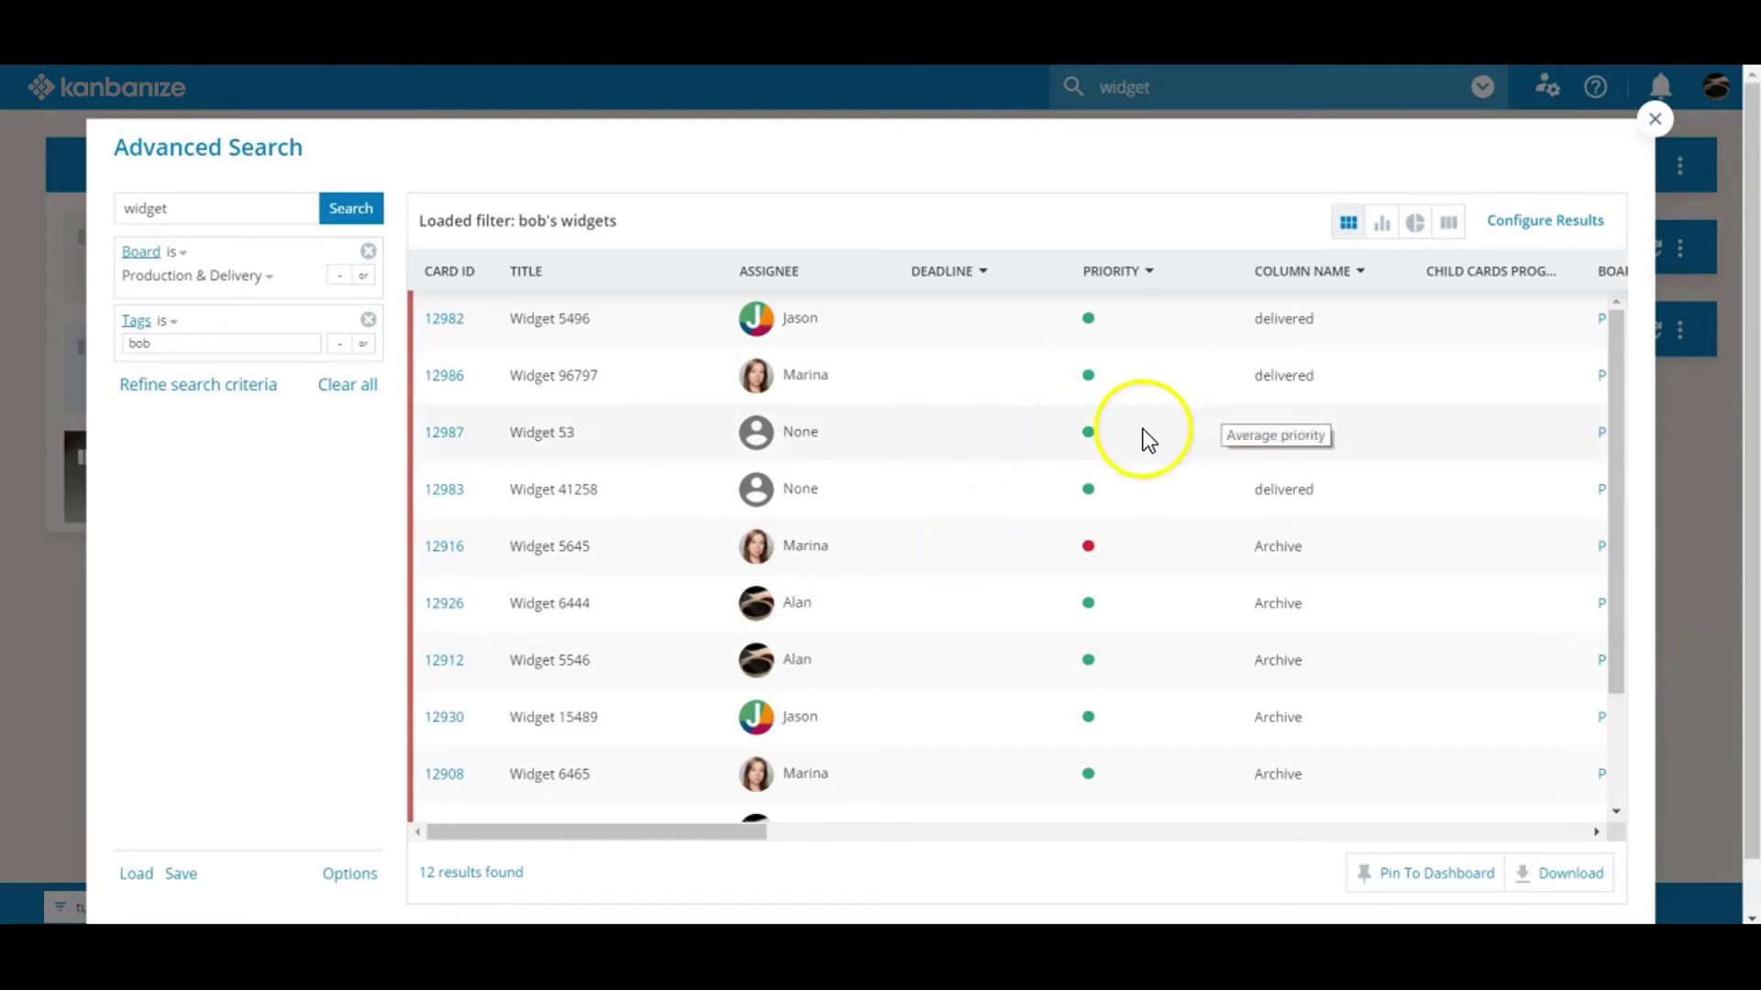
Show the search results as a bar chart, a pie chart, then a board
click(1383, 225)
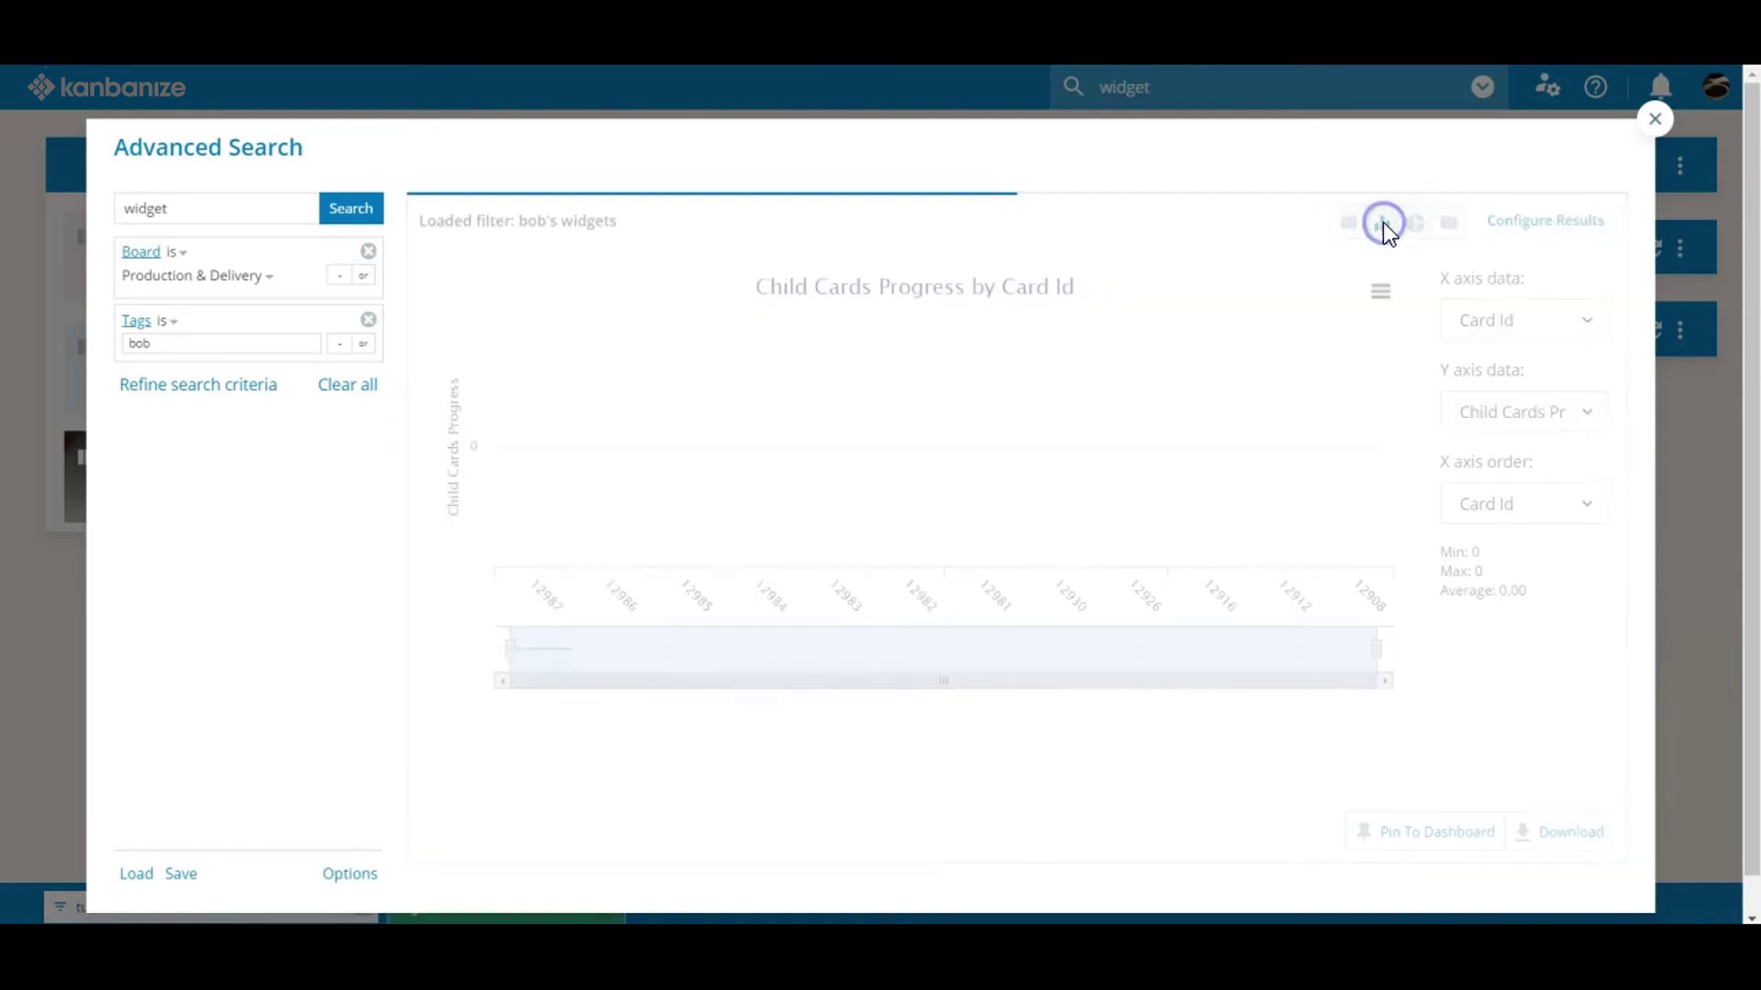
click(1417, 233)
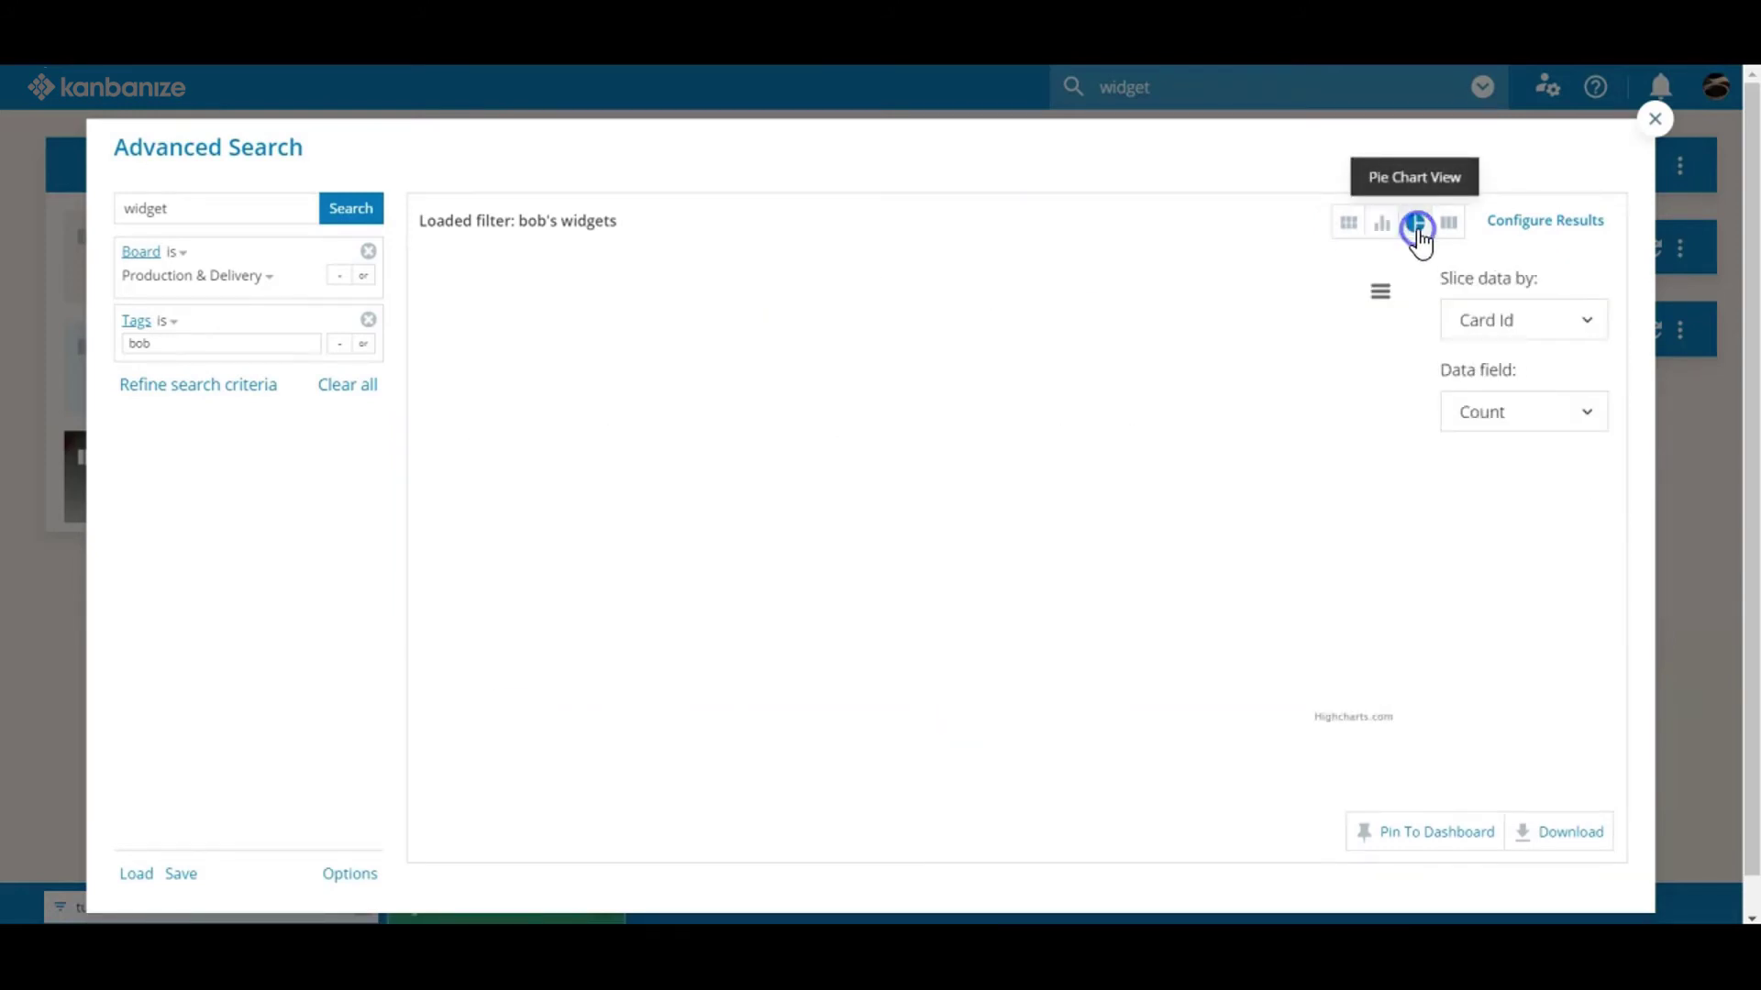
click(1447, 235)
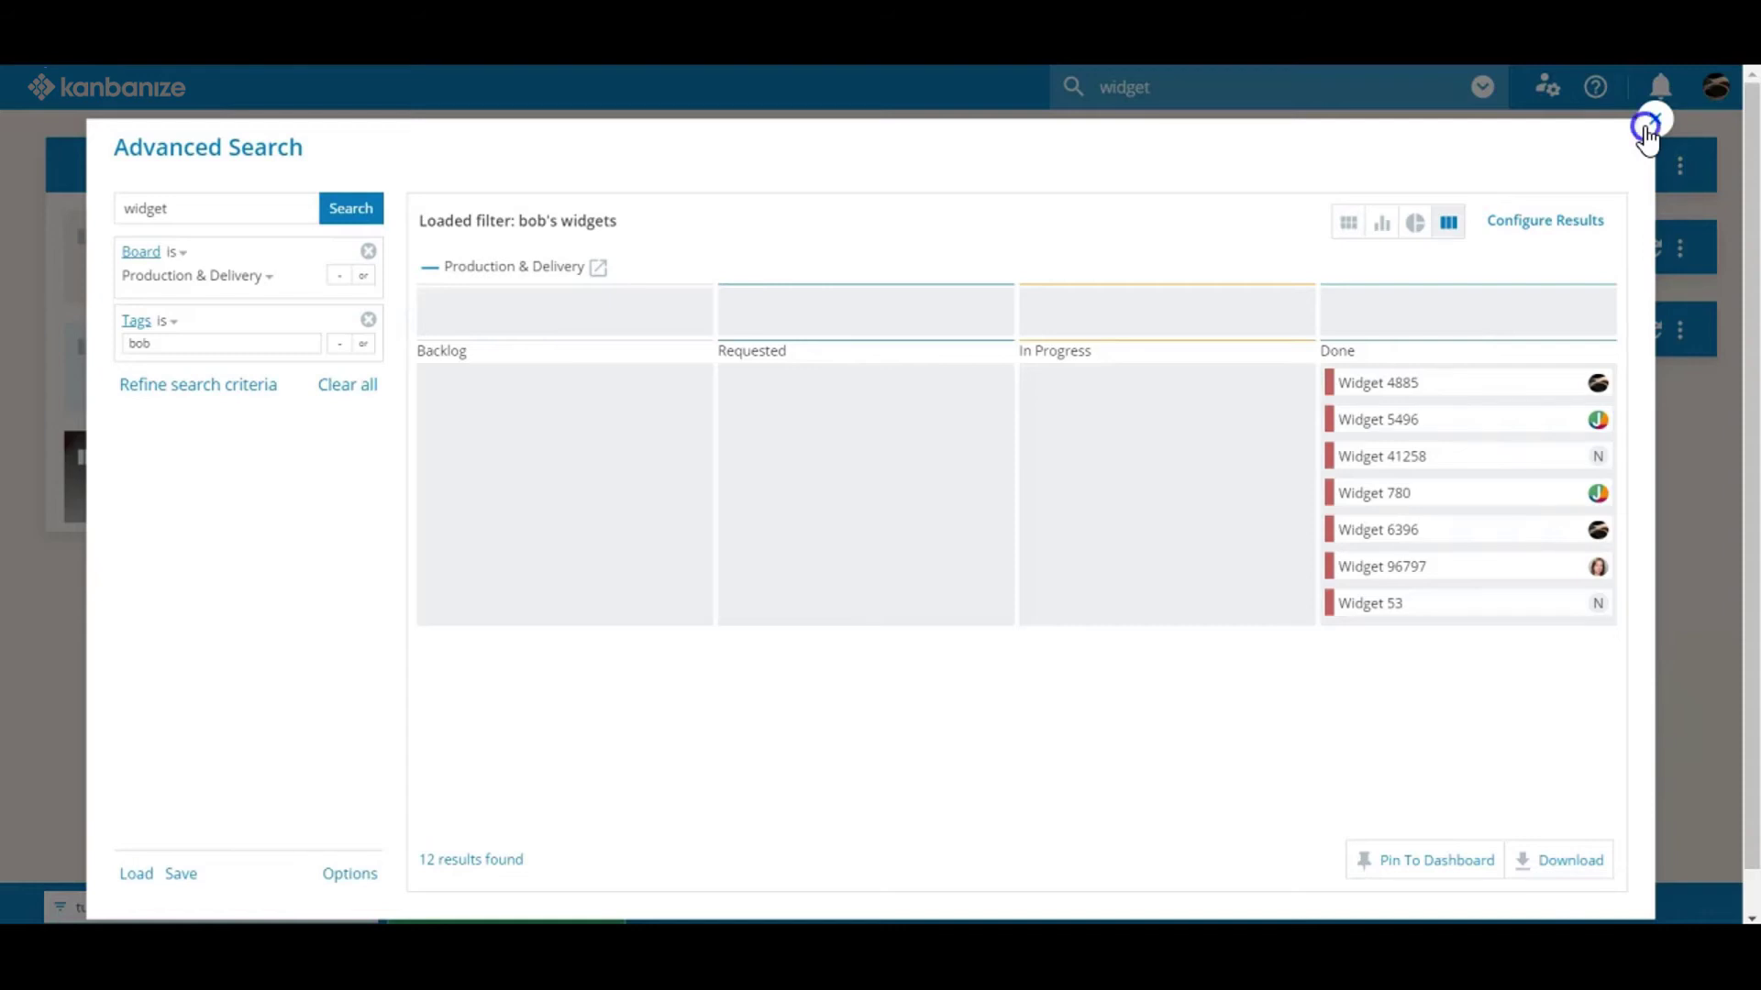
Close Advanced Search, show only favourite boards, and re-enter the 'tutorials' workspace filter
click(1647, 127)
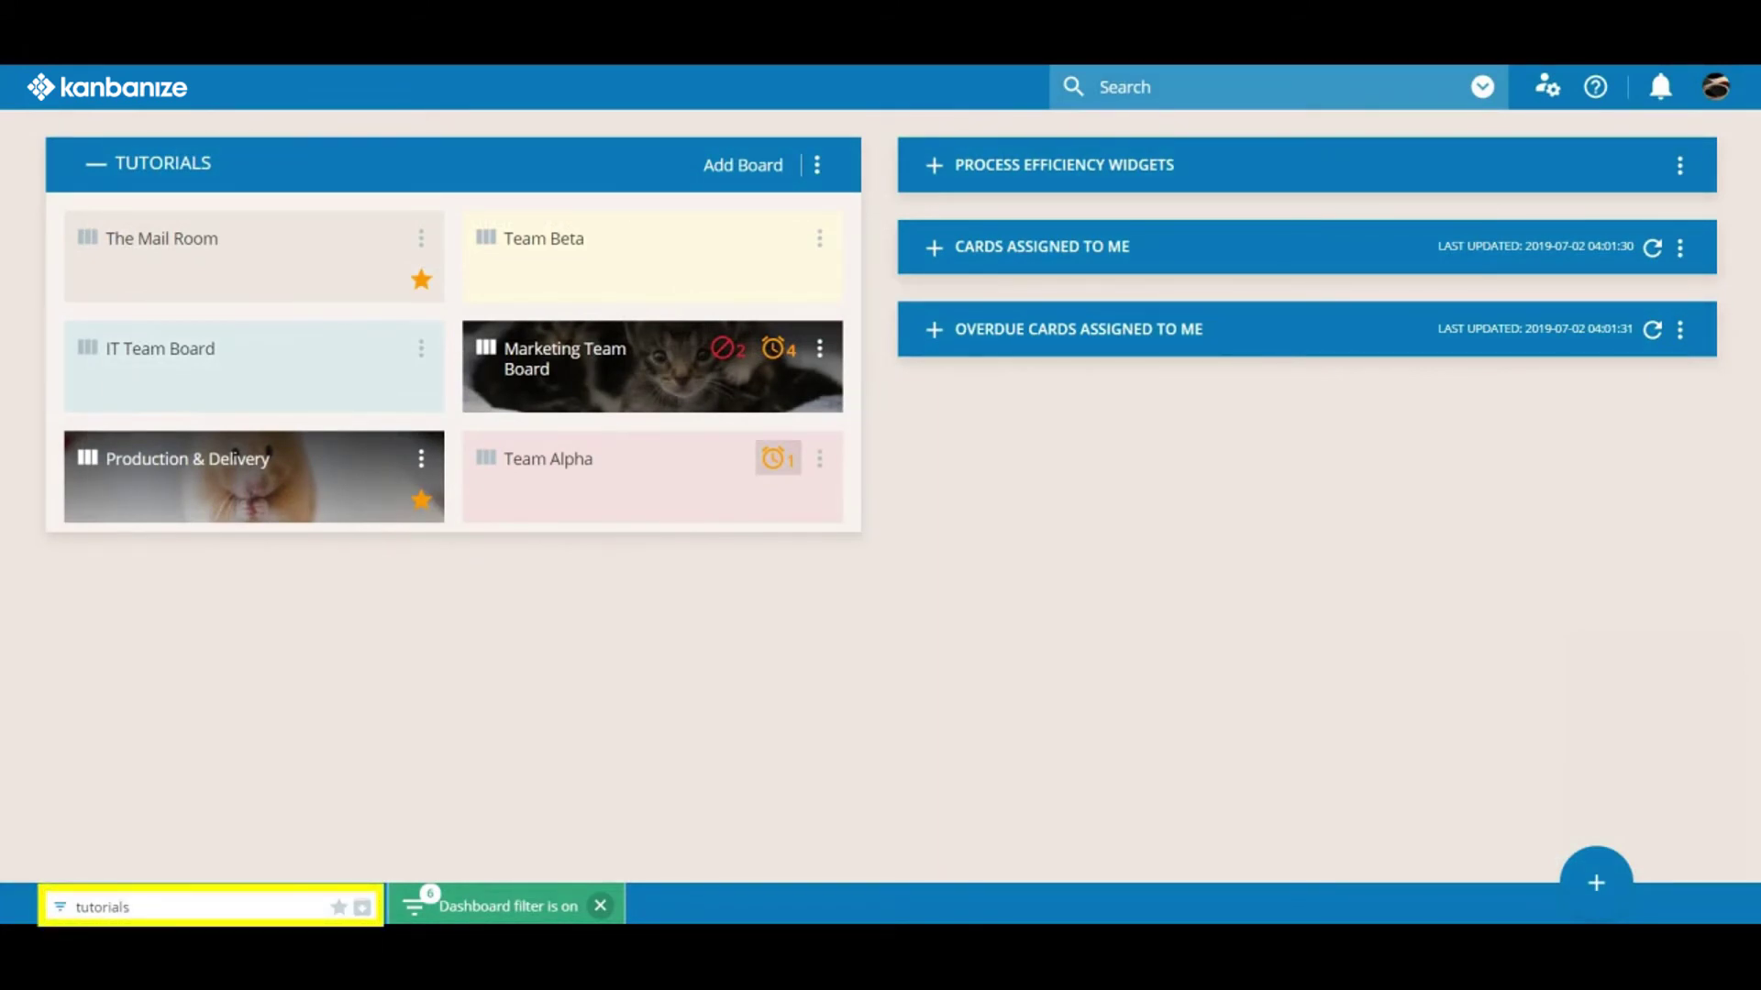
click(338, 907)
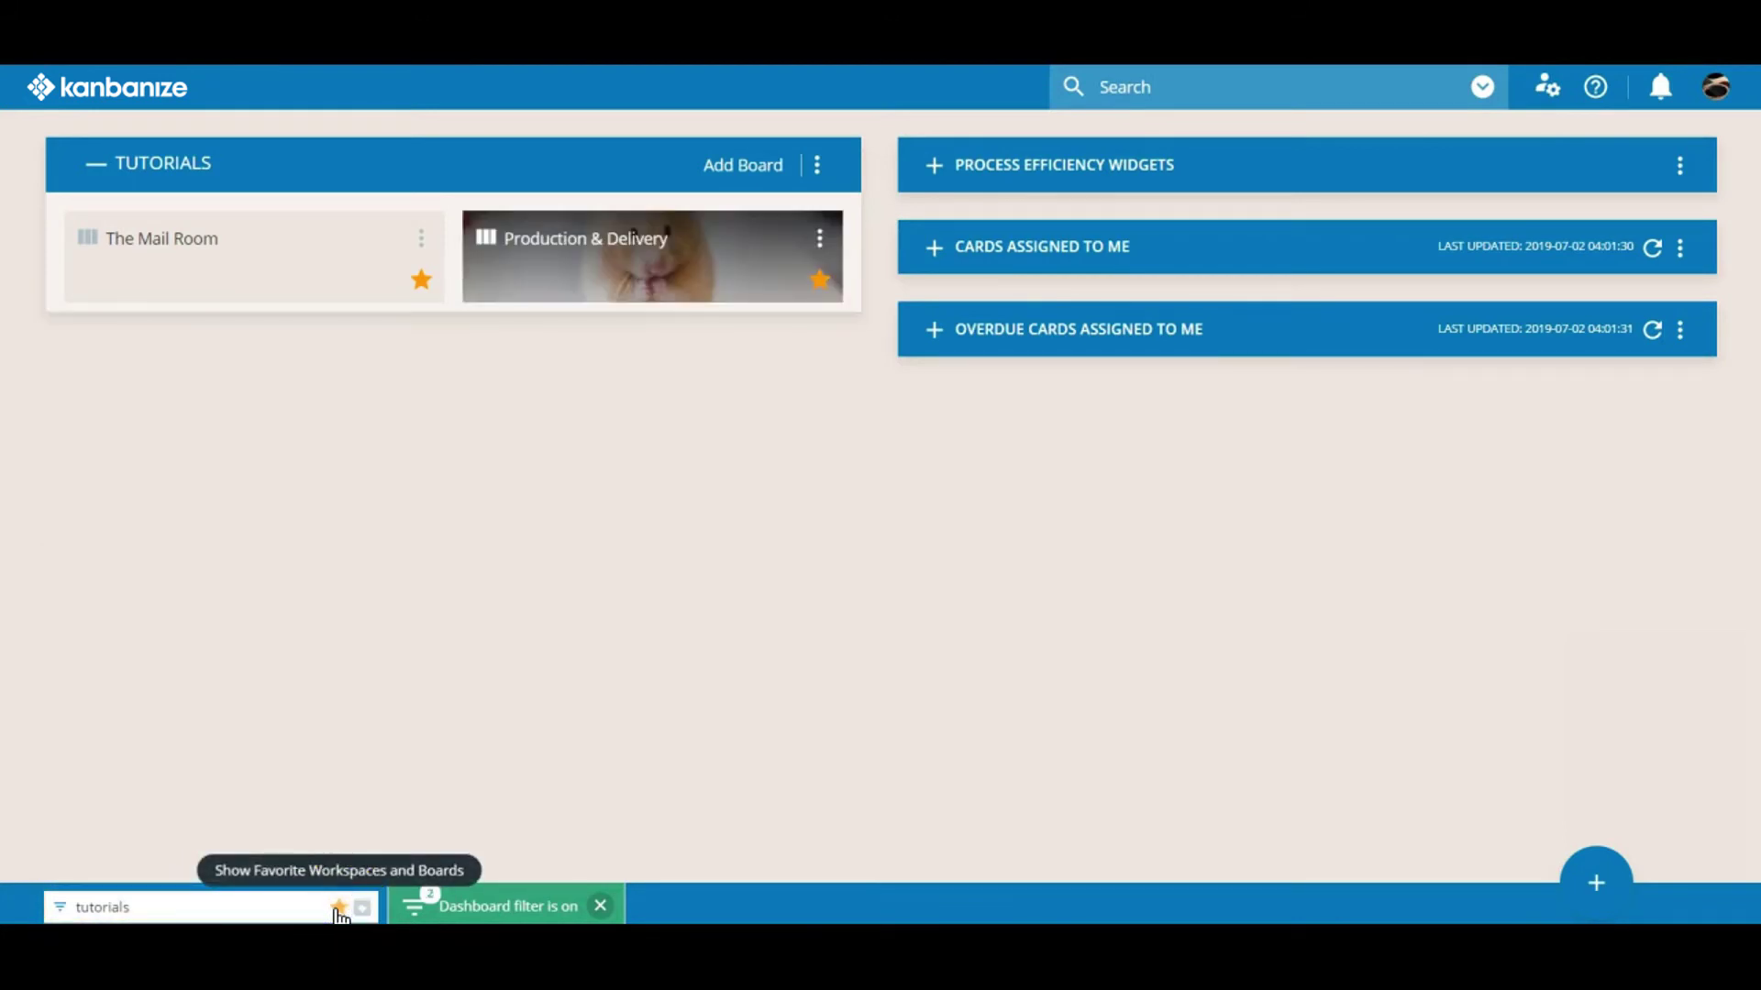
click(271, 914)
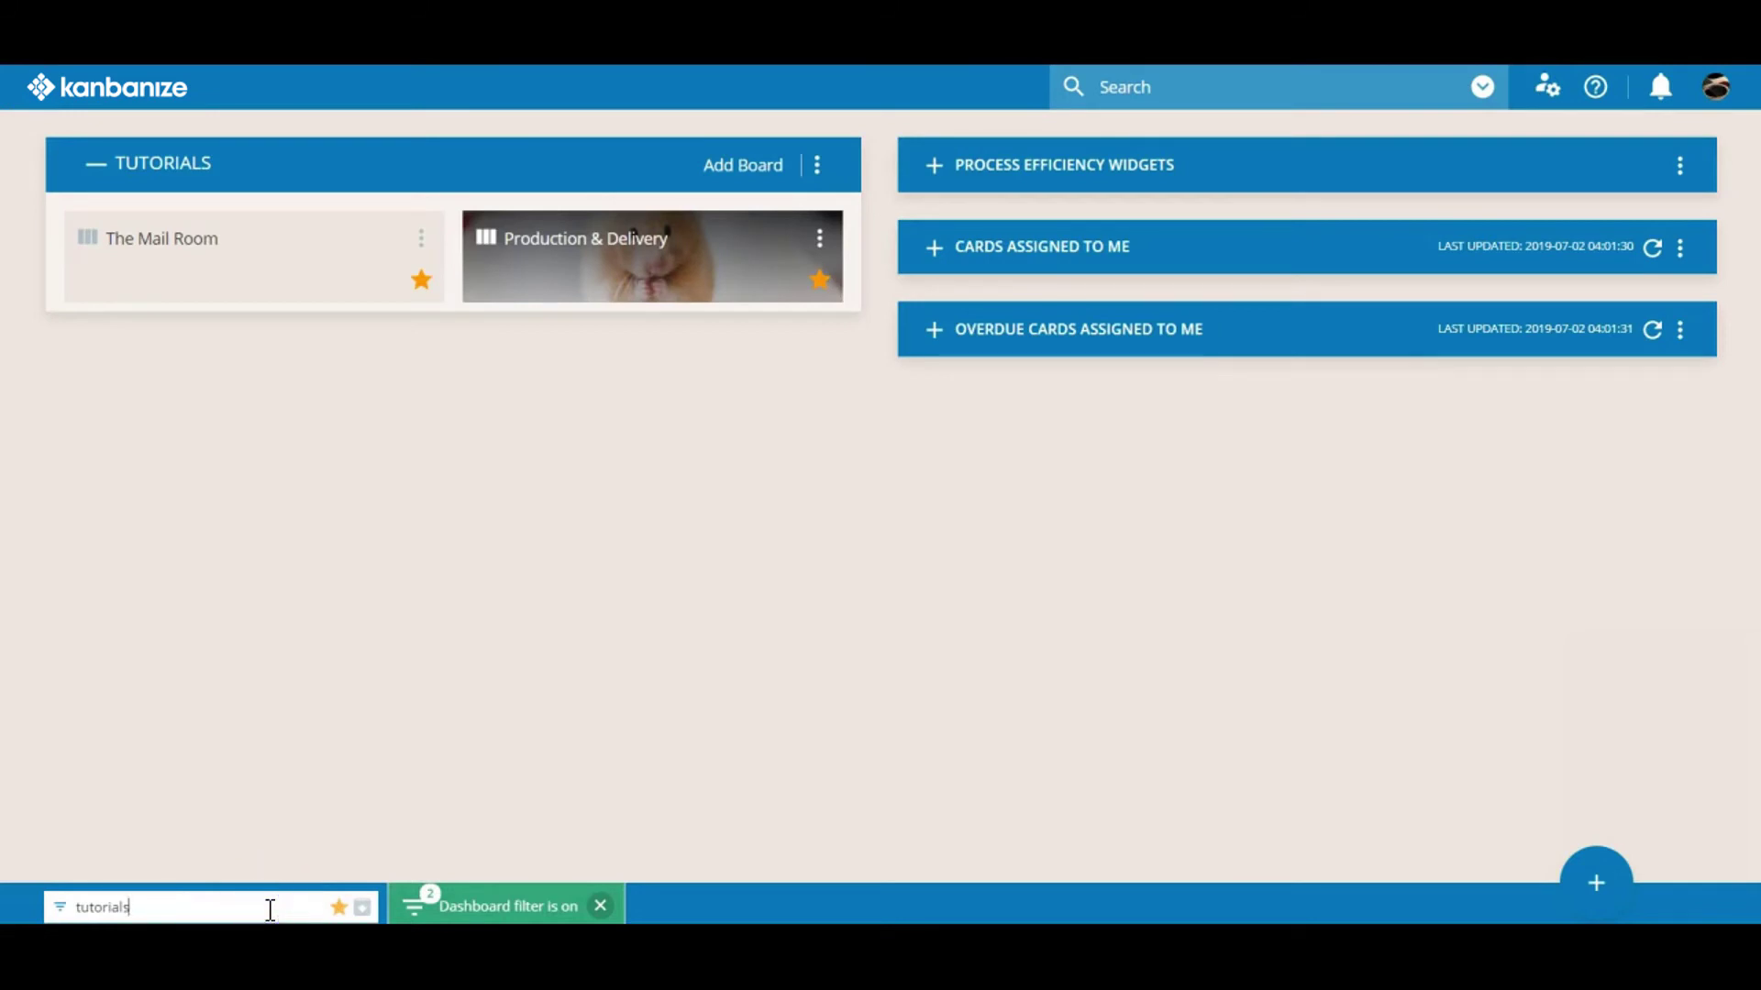
key(BackSpace)
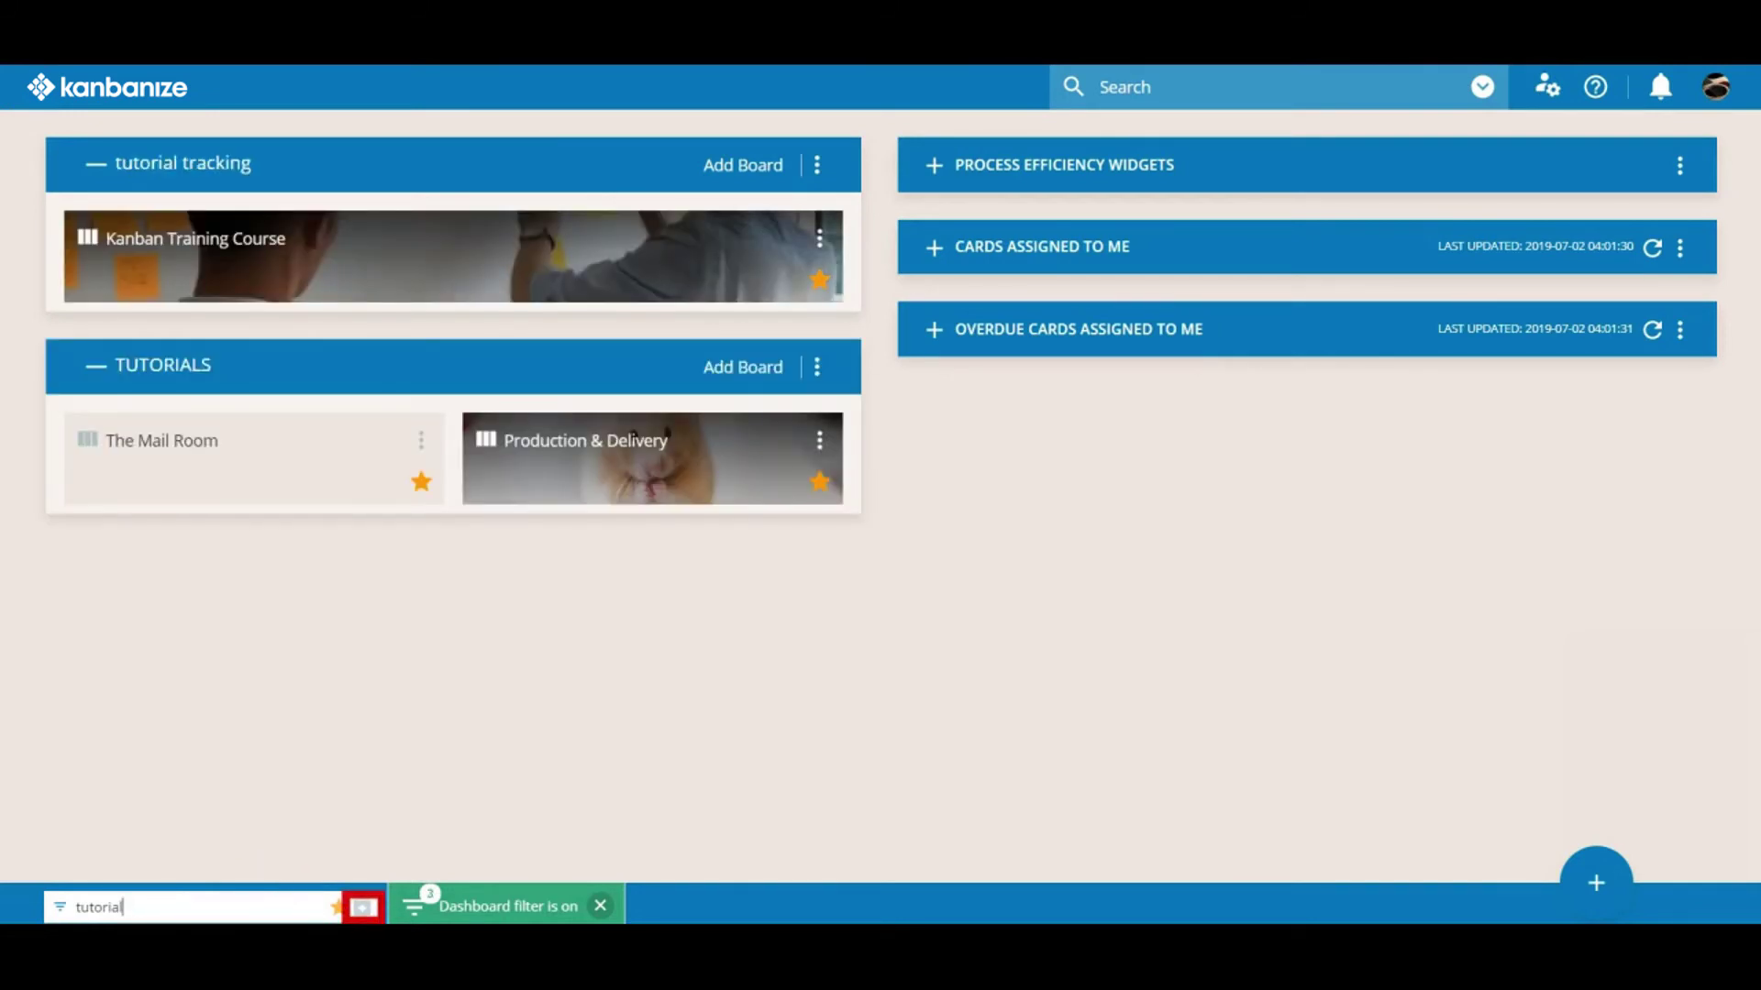
text(s)
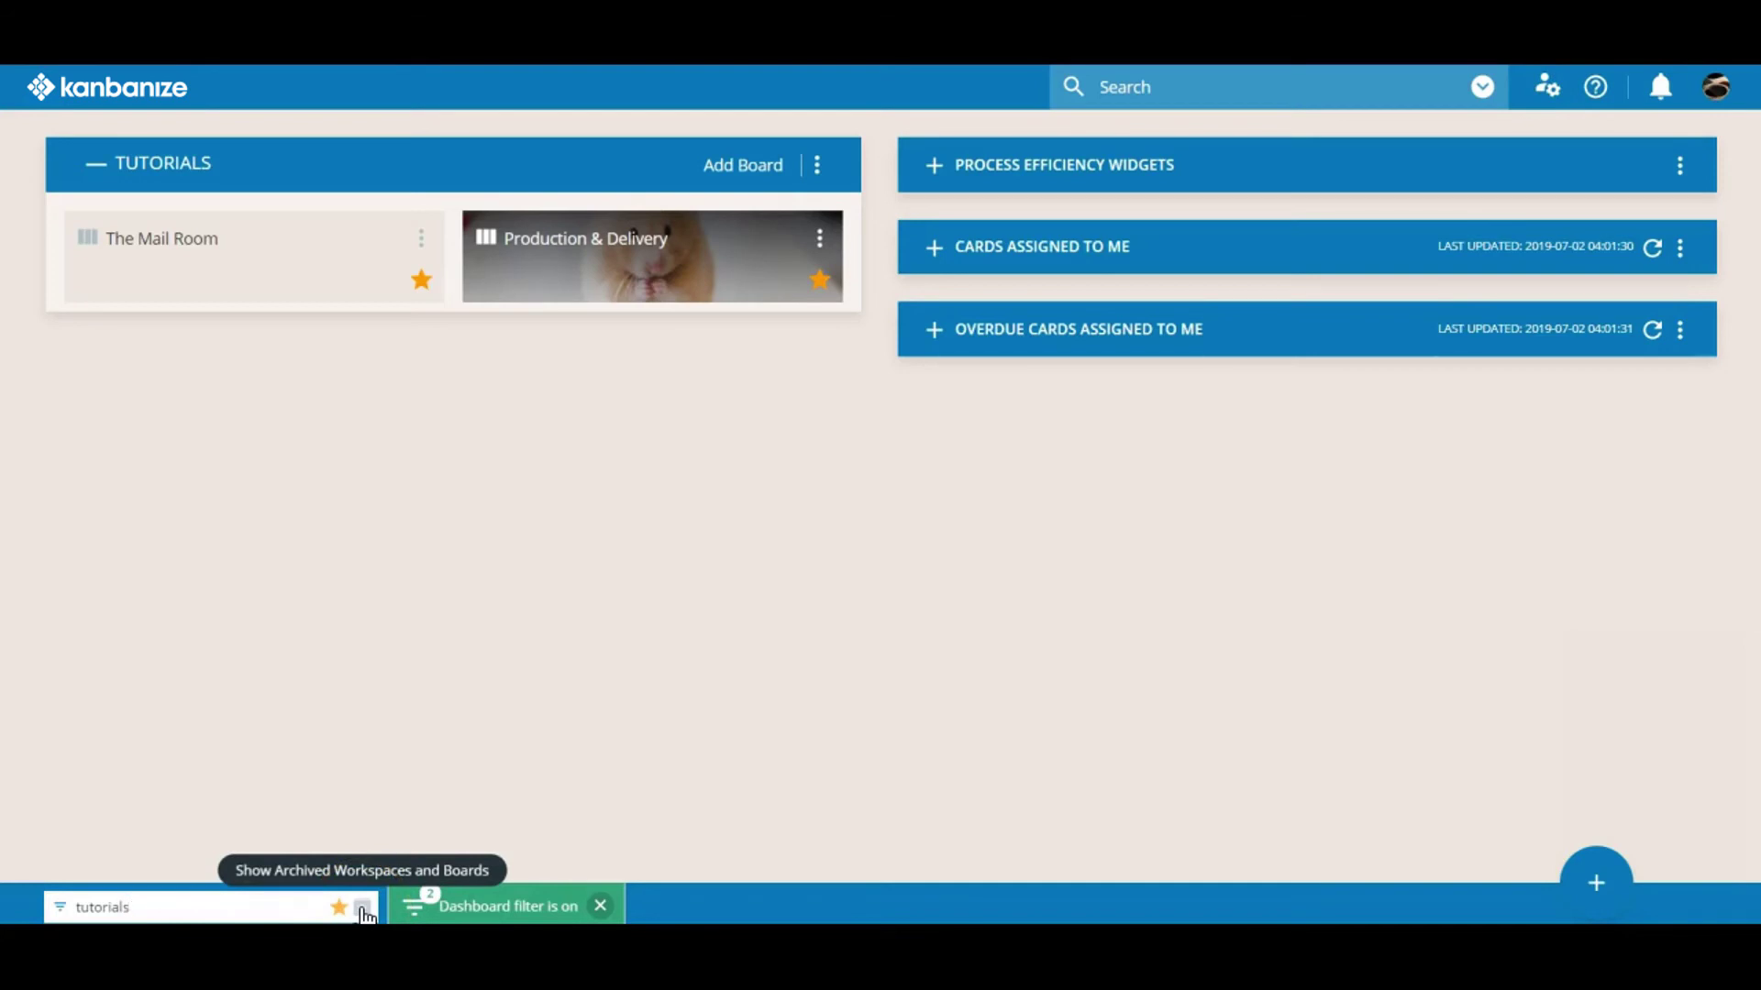
click(362, 909)
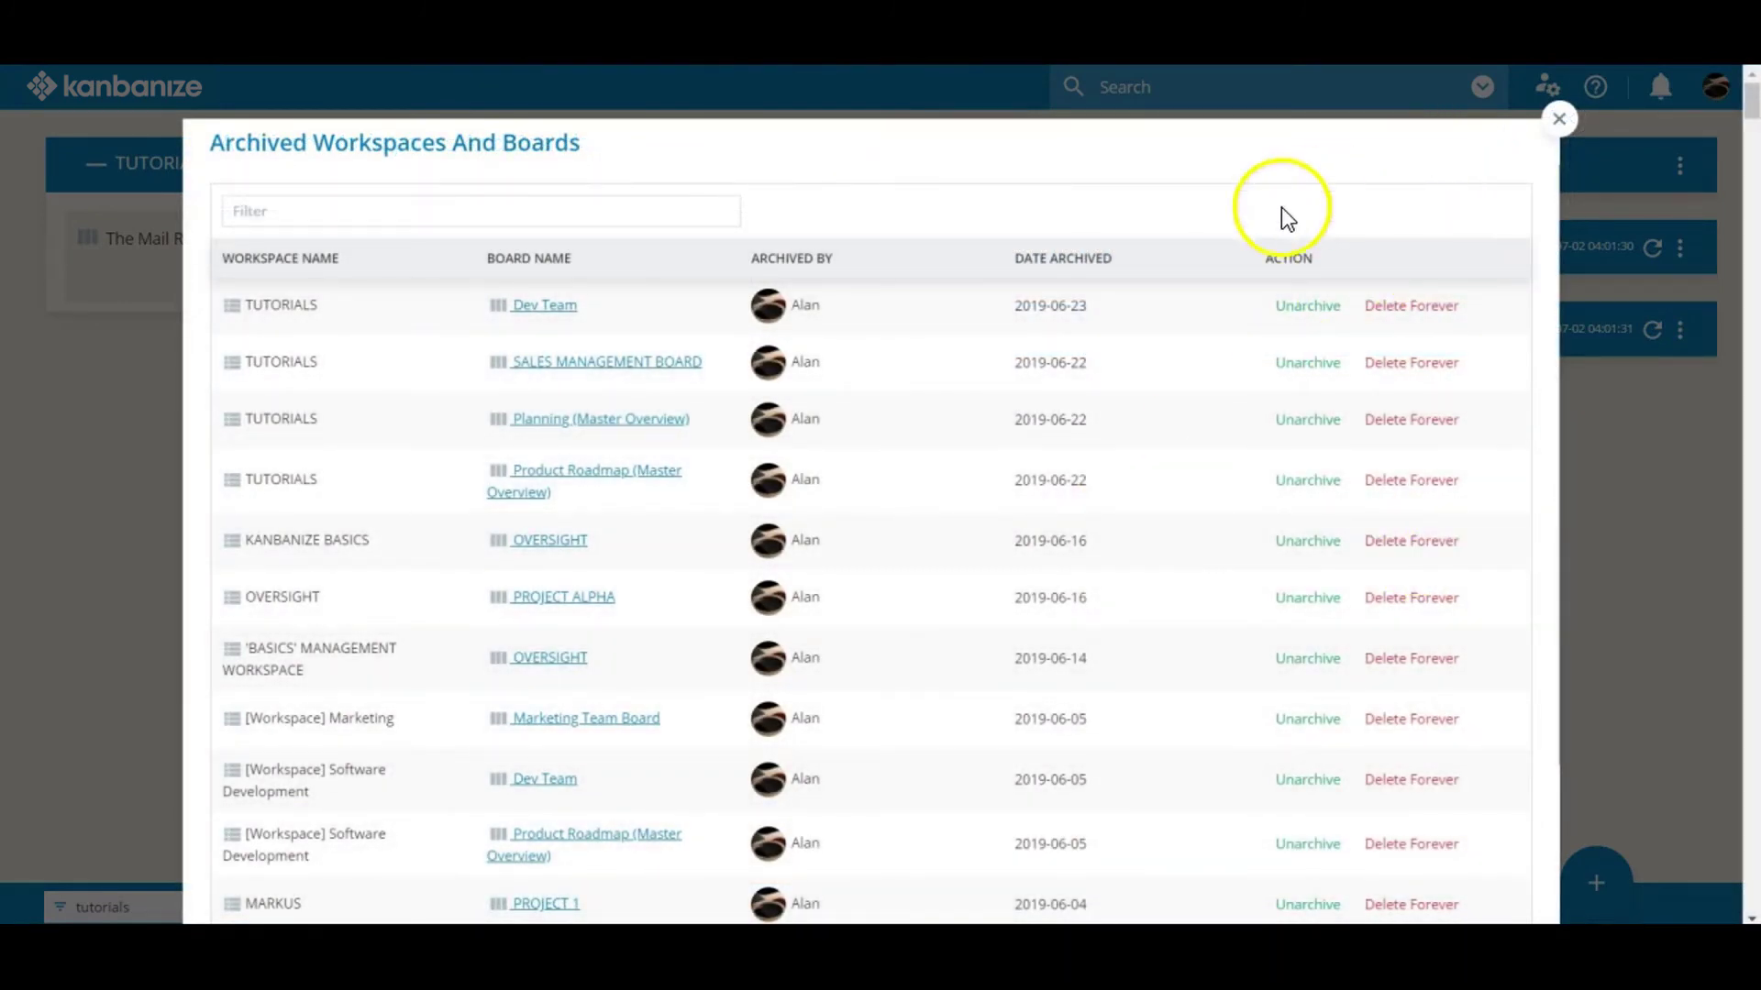
click(1559, 118)
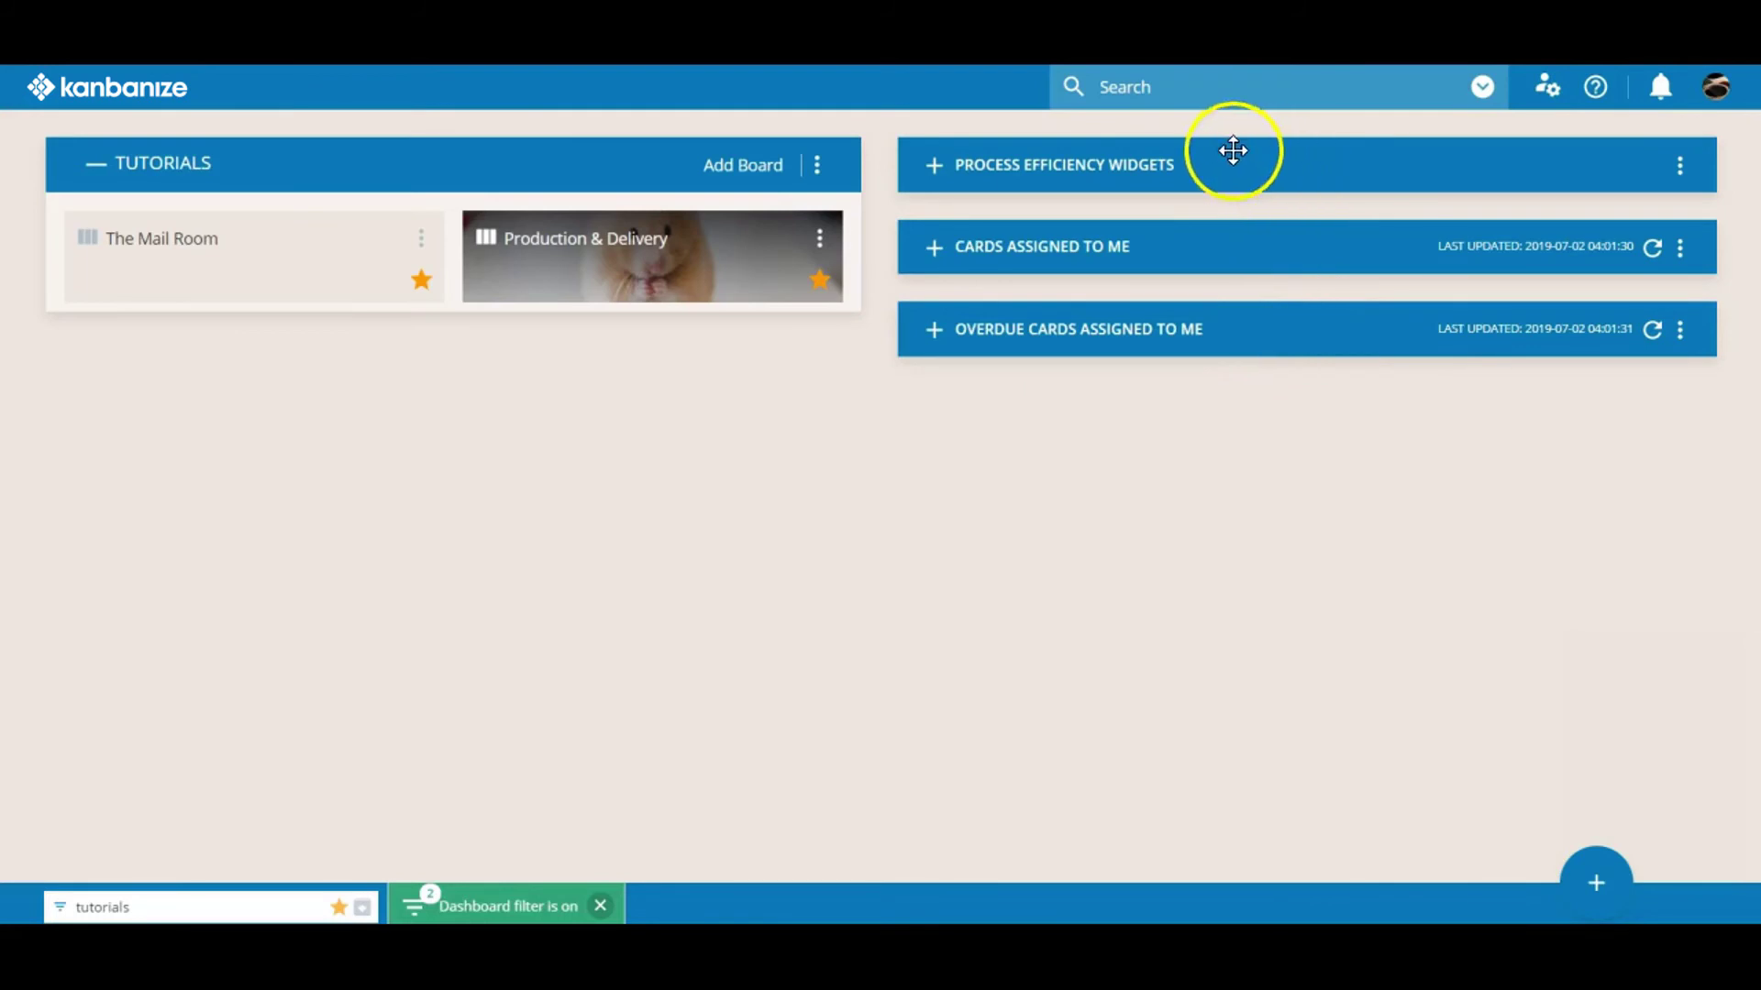
click(933, 166)
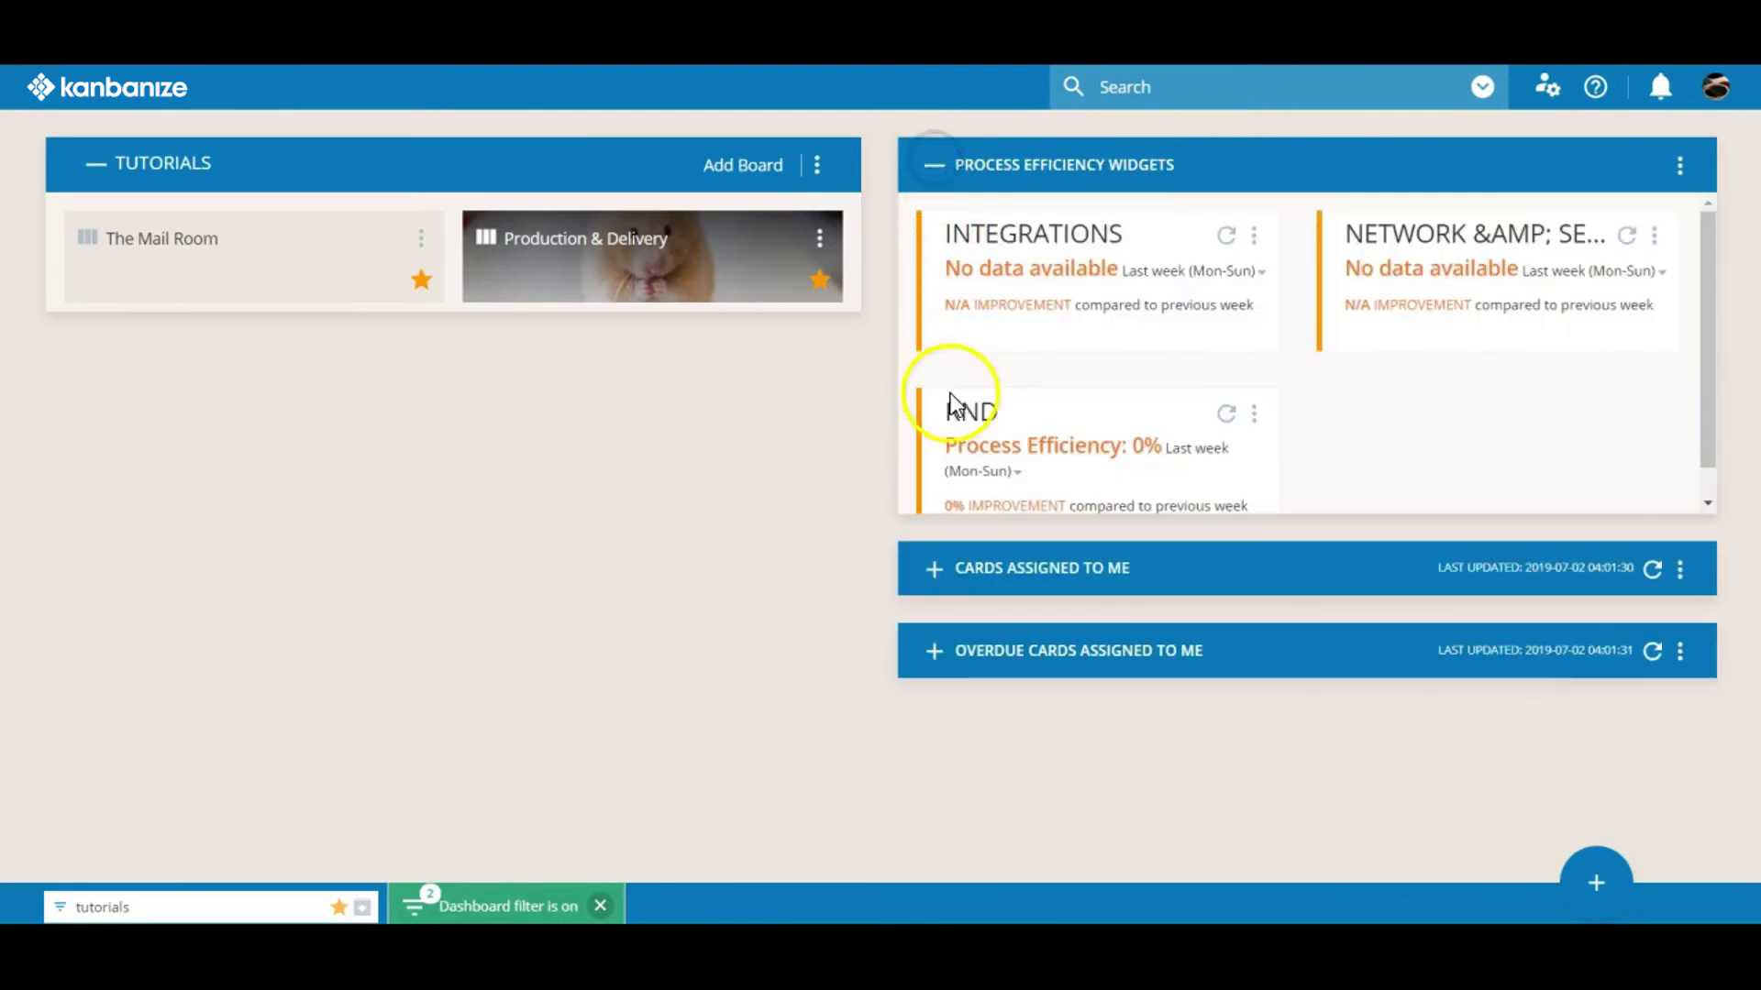
click(938, 572)
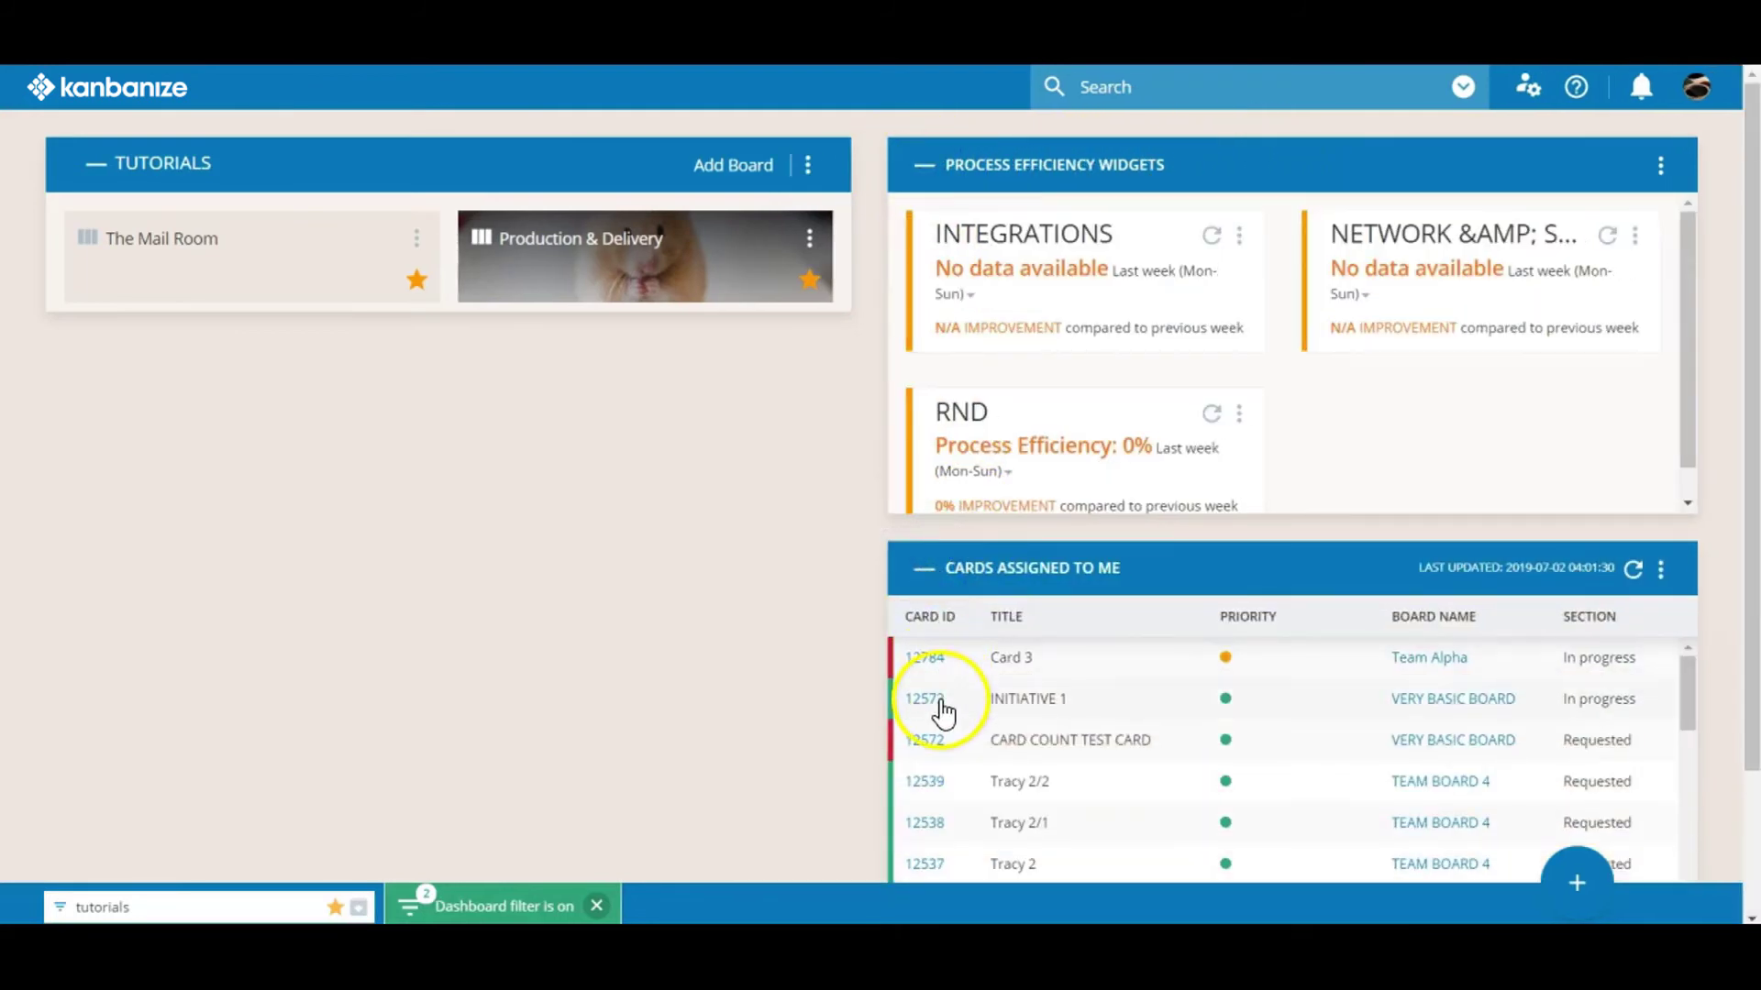
click(925, 570)
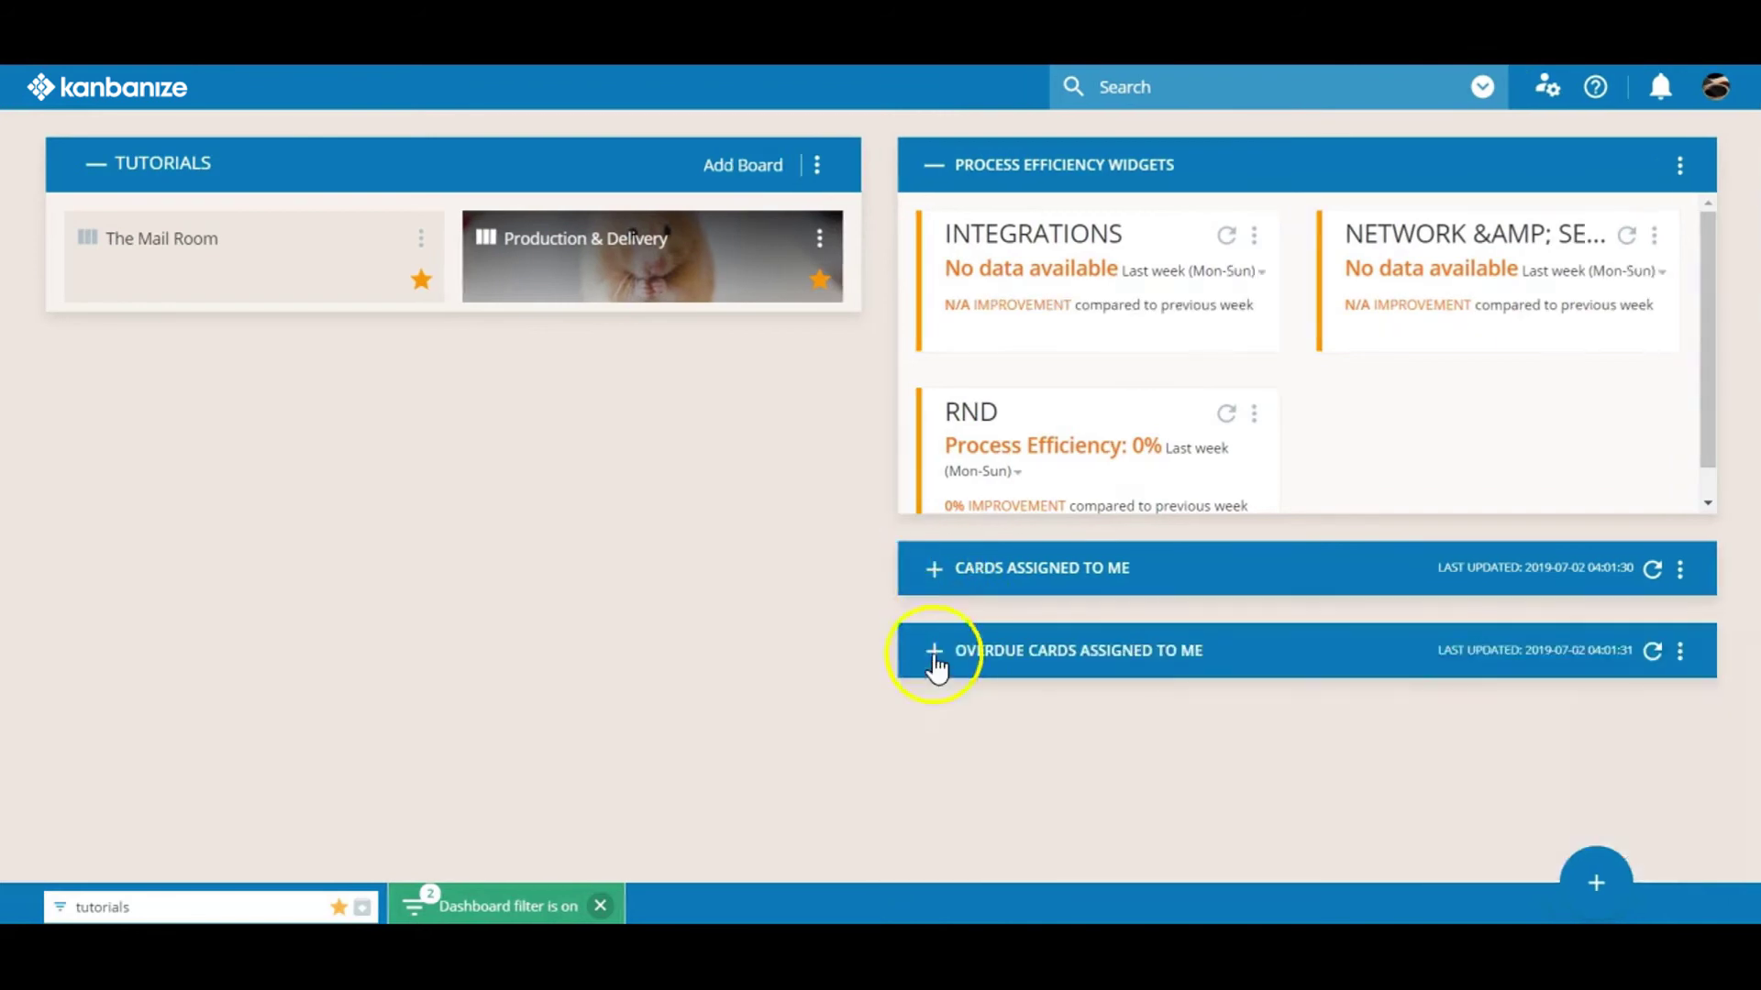
click(929, 641)
click(923, 165)
click(936, 330)
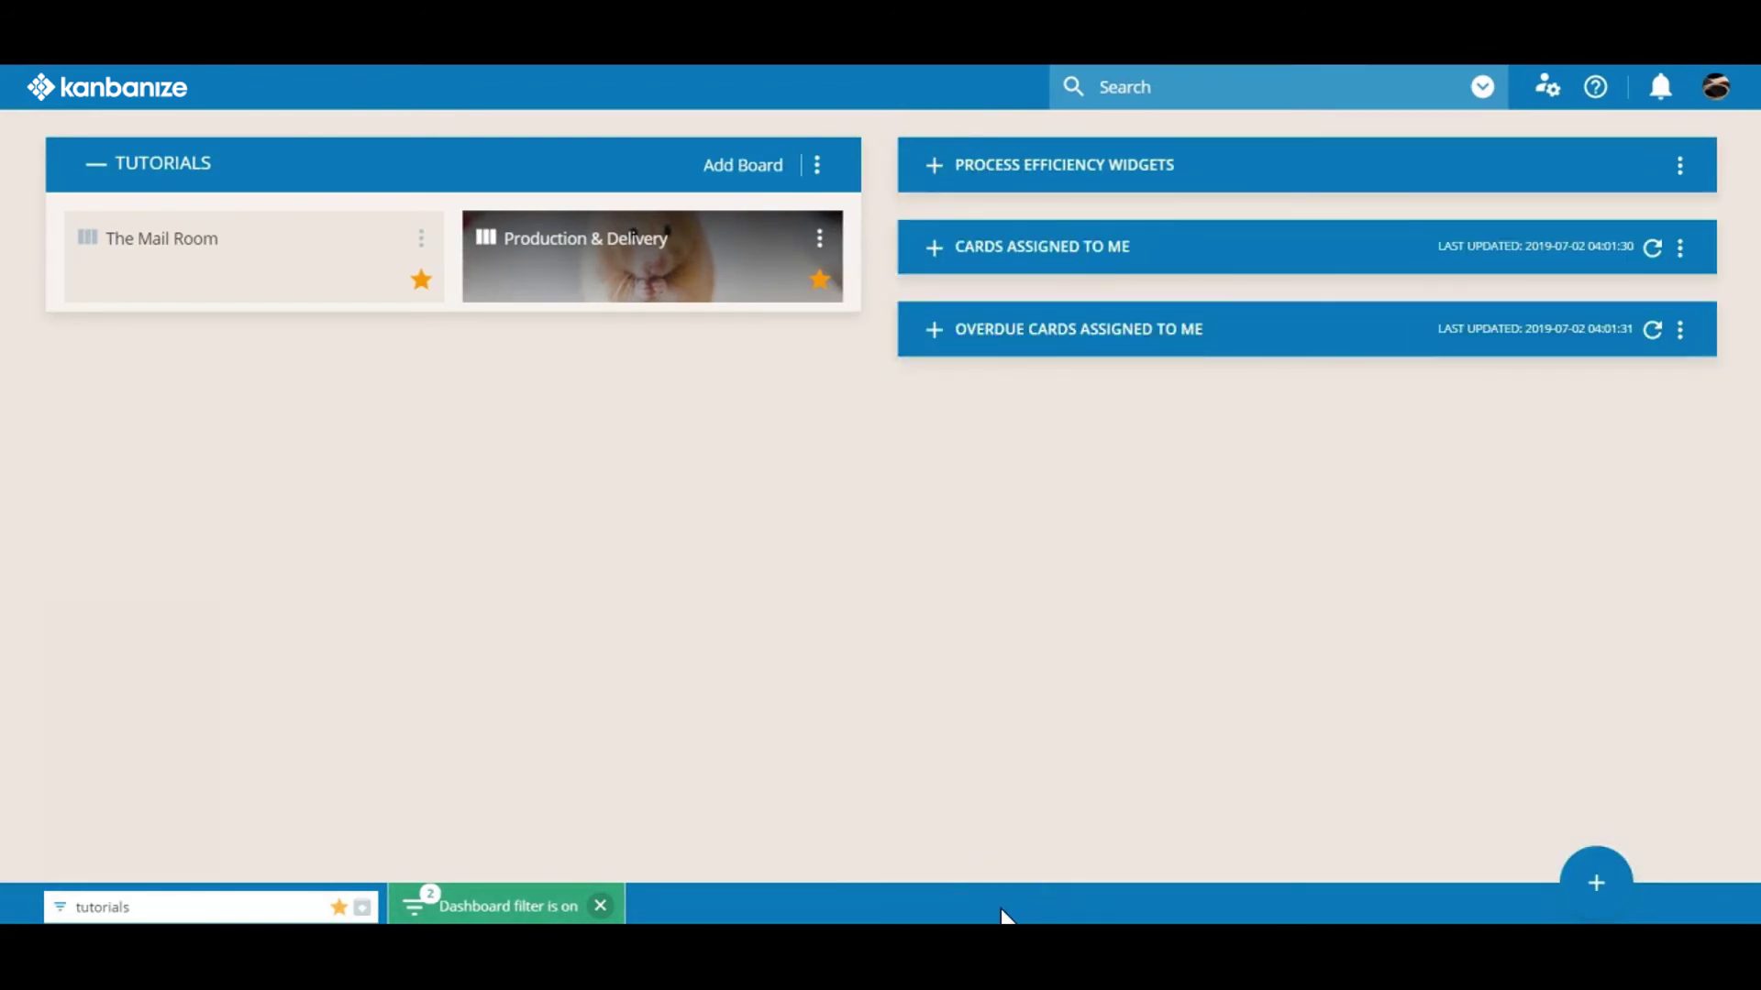
click(1595, 881)
click(1593, 637)
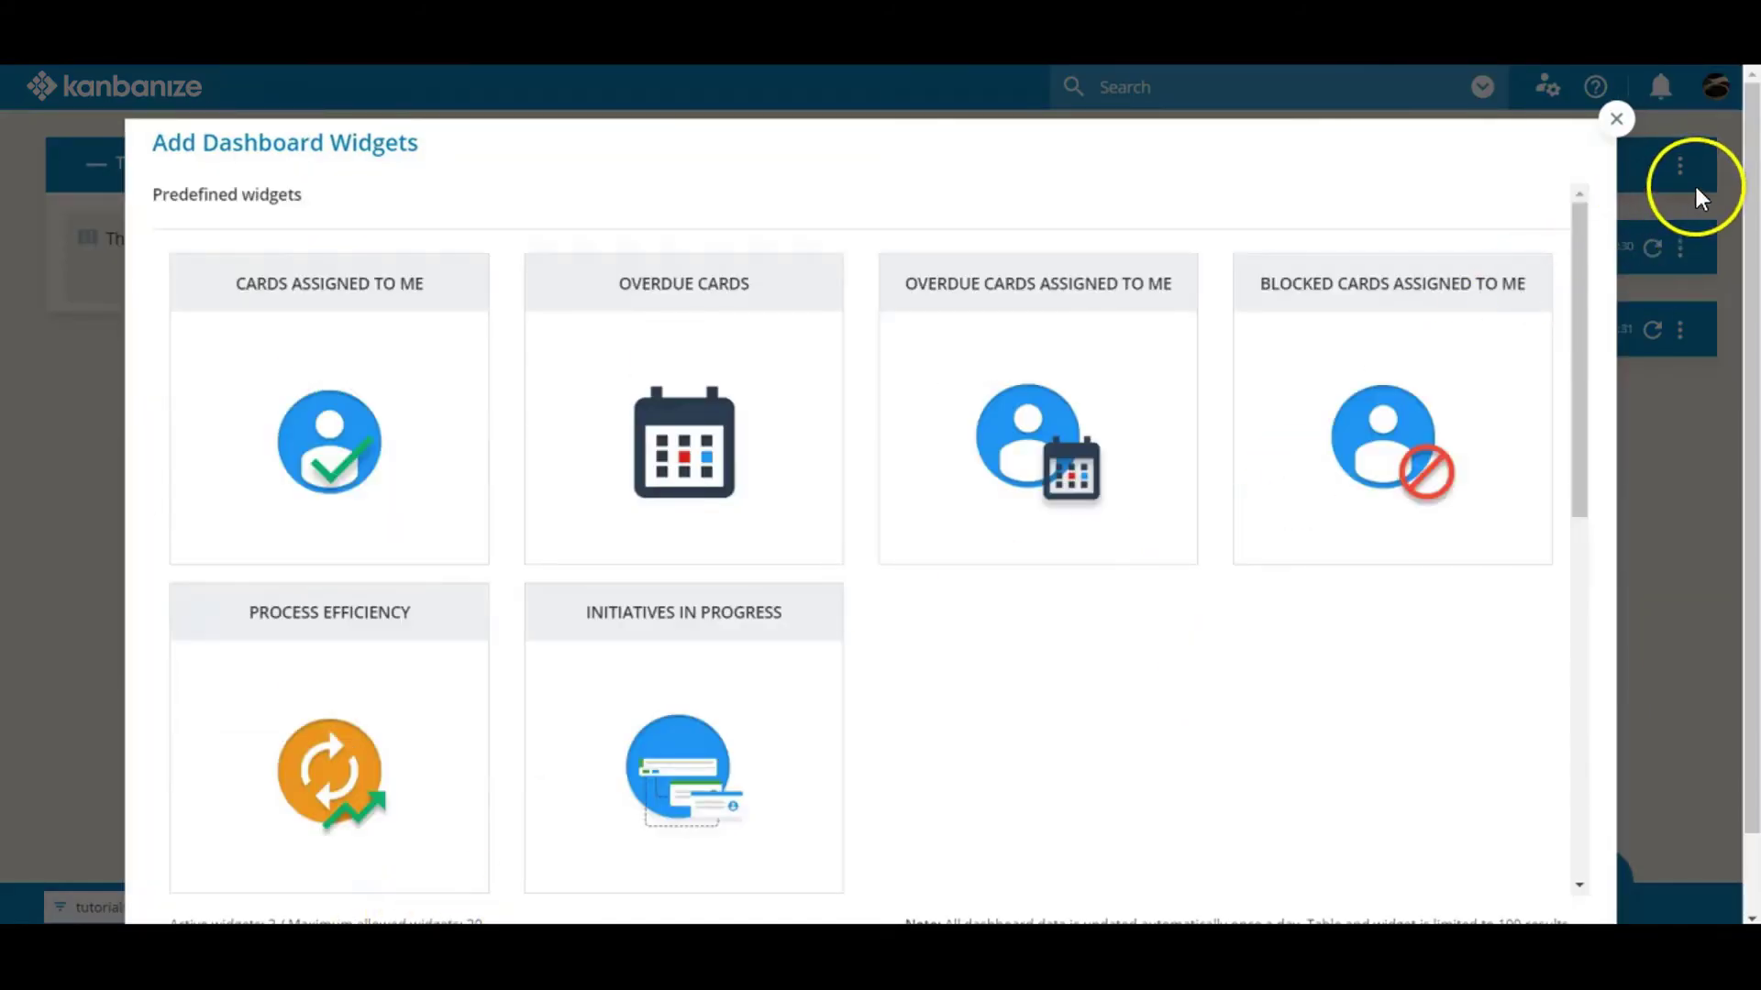
click(1616, 120)
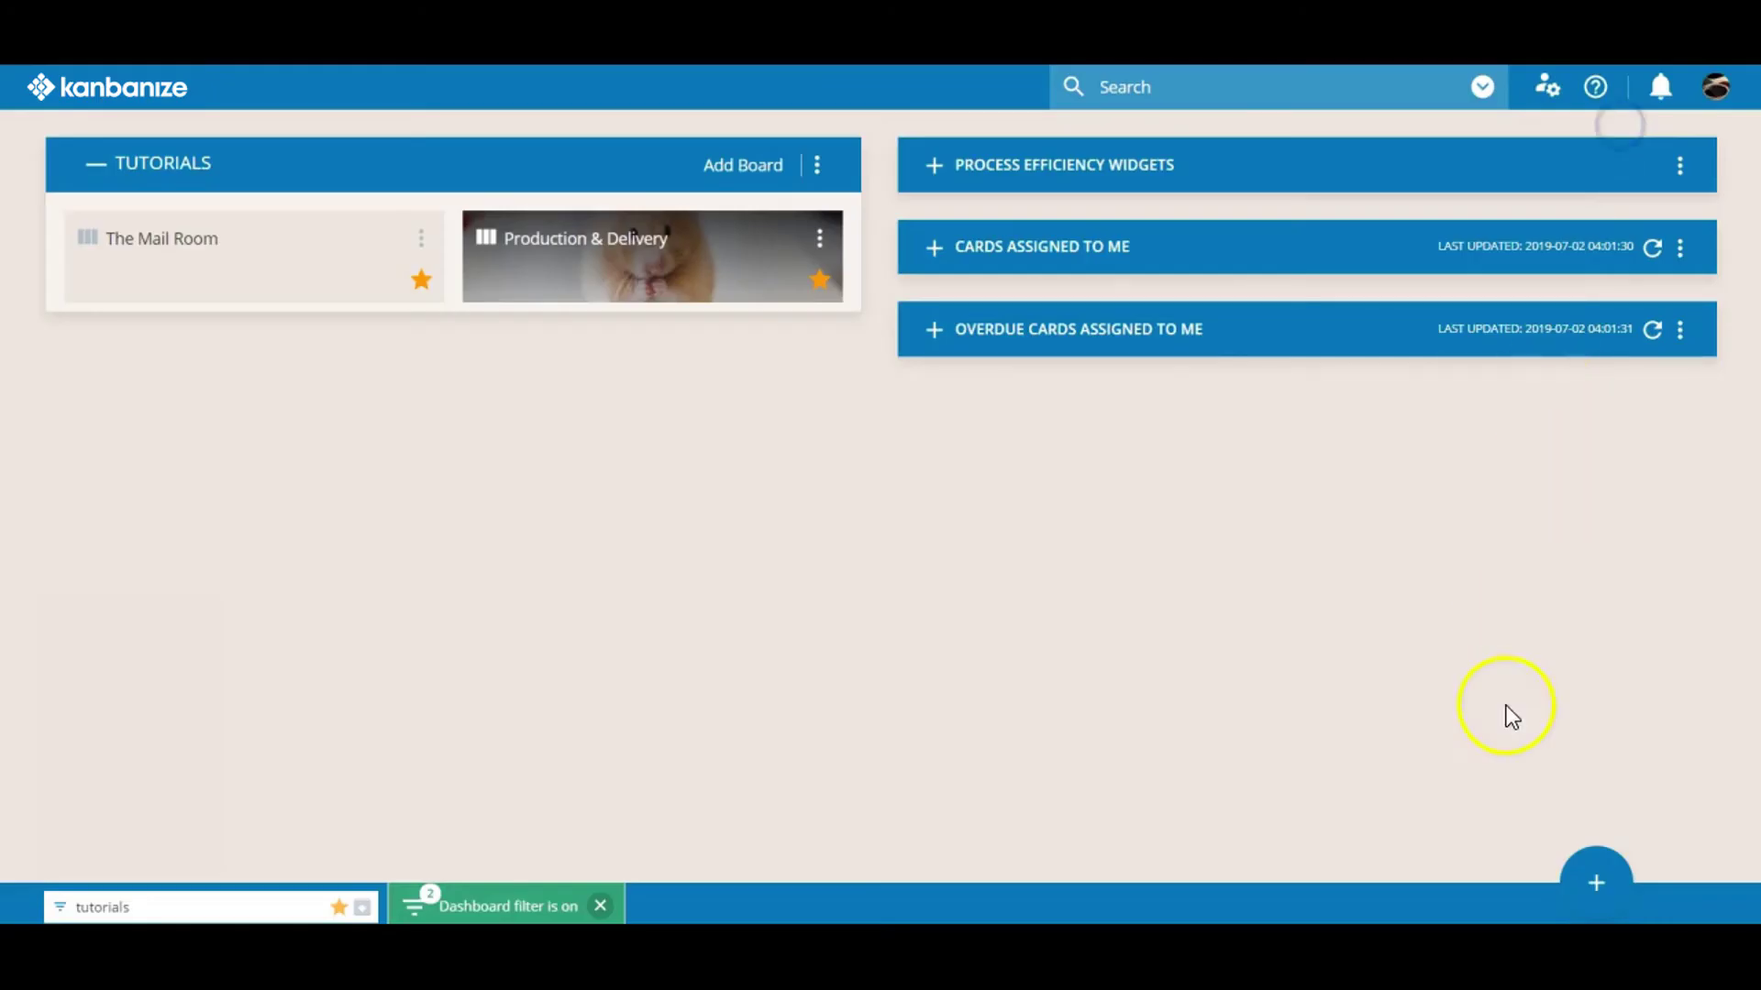
click(1591, 885)
click(1591, 814)
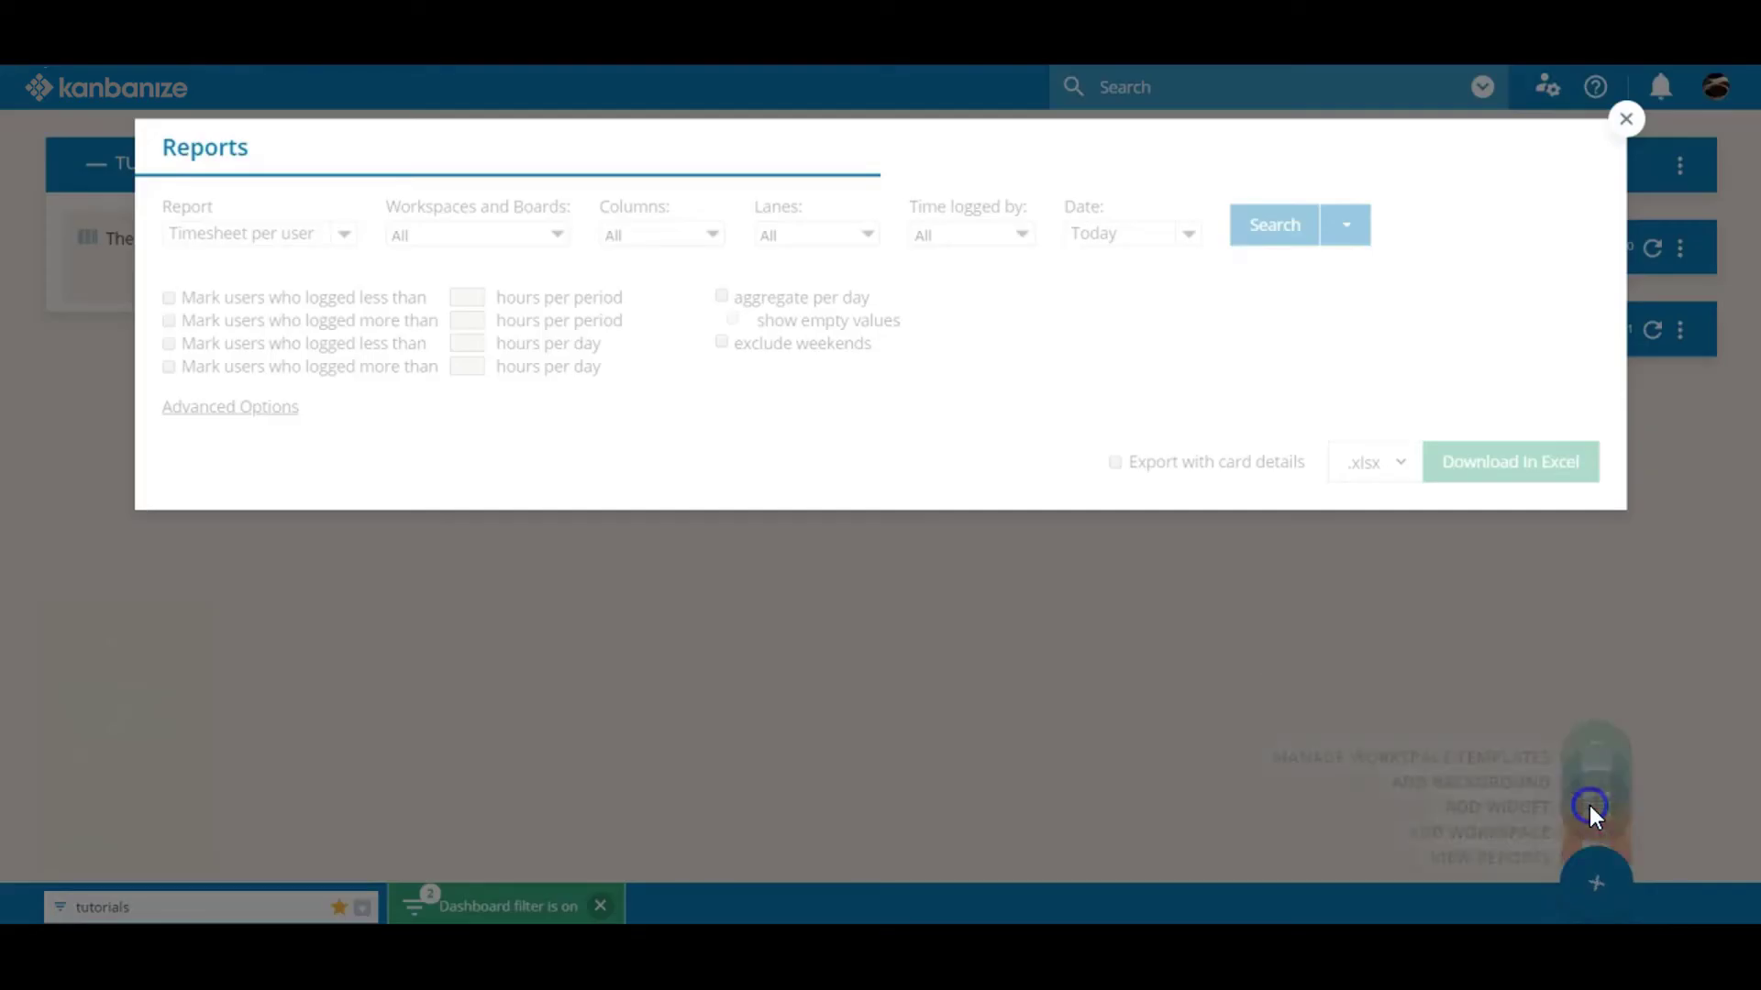
click(1590, 853)
click(1589, 882)
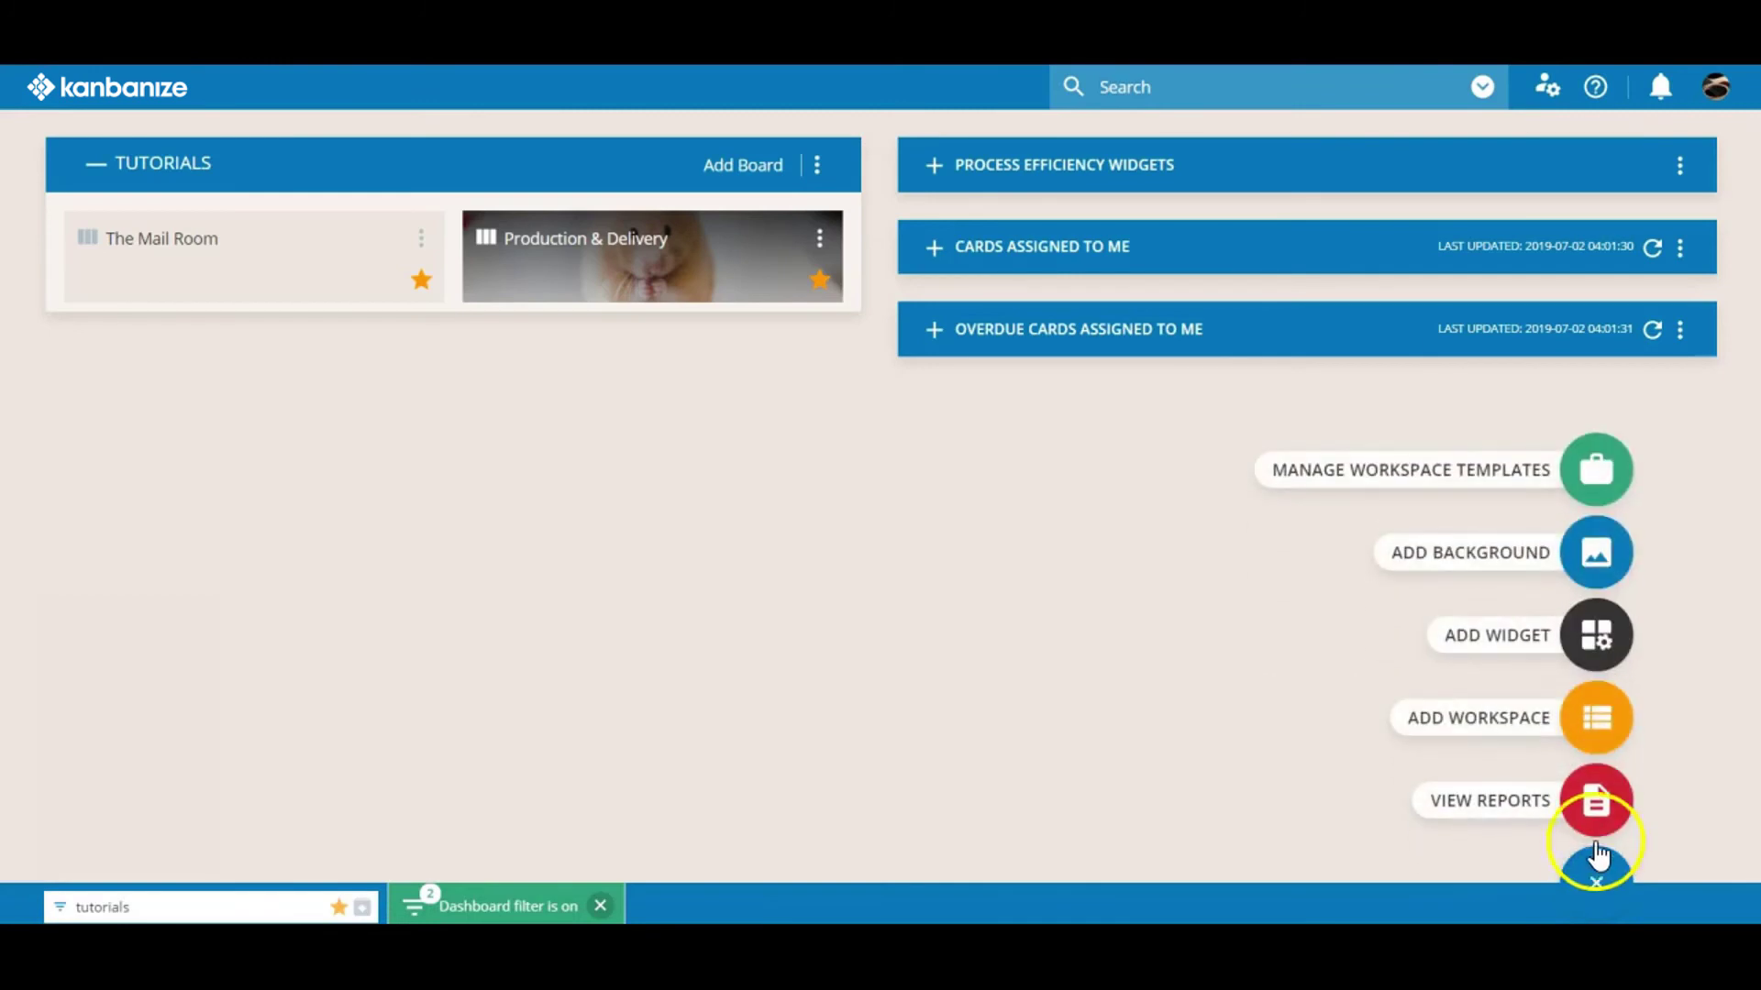
click(1611, 728)
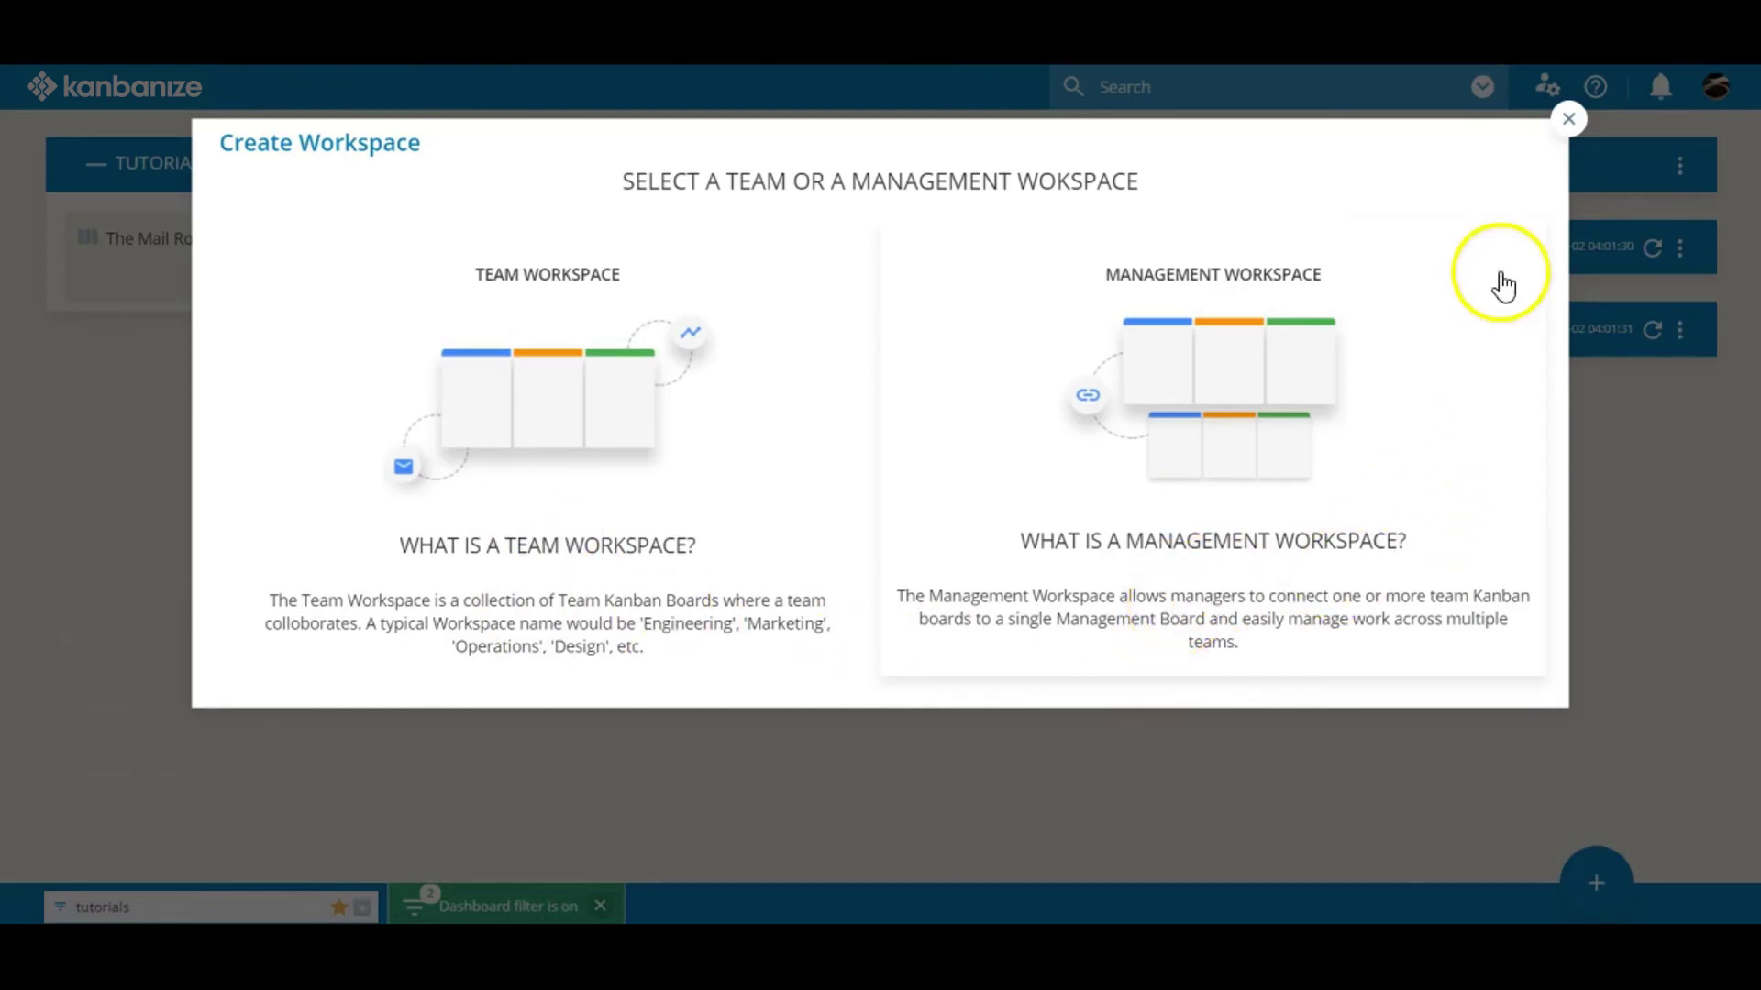
click(1570, 119)
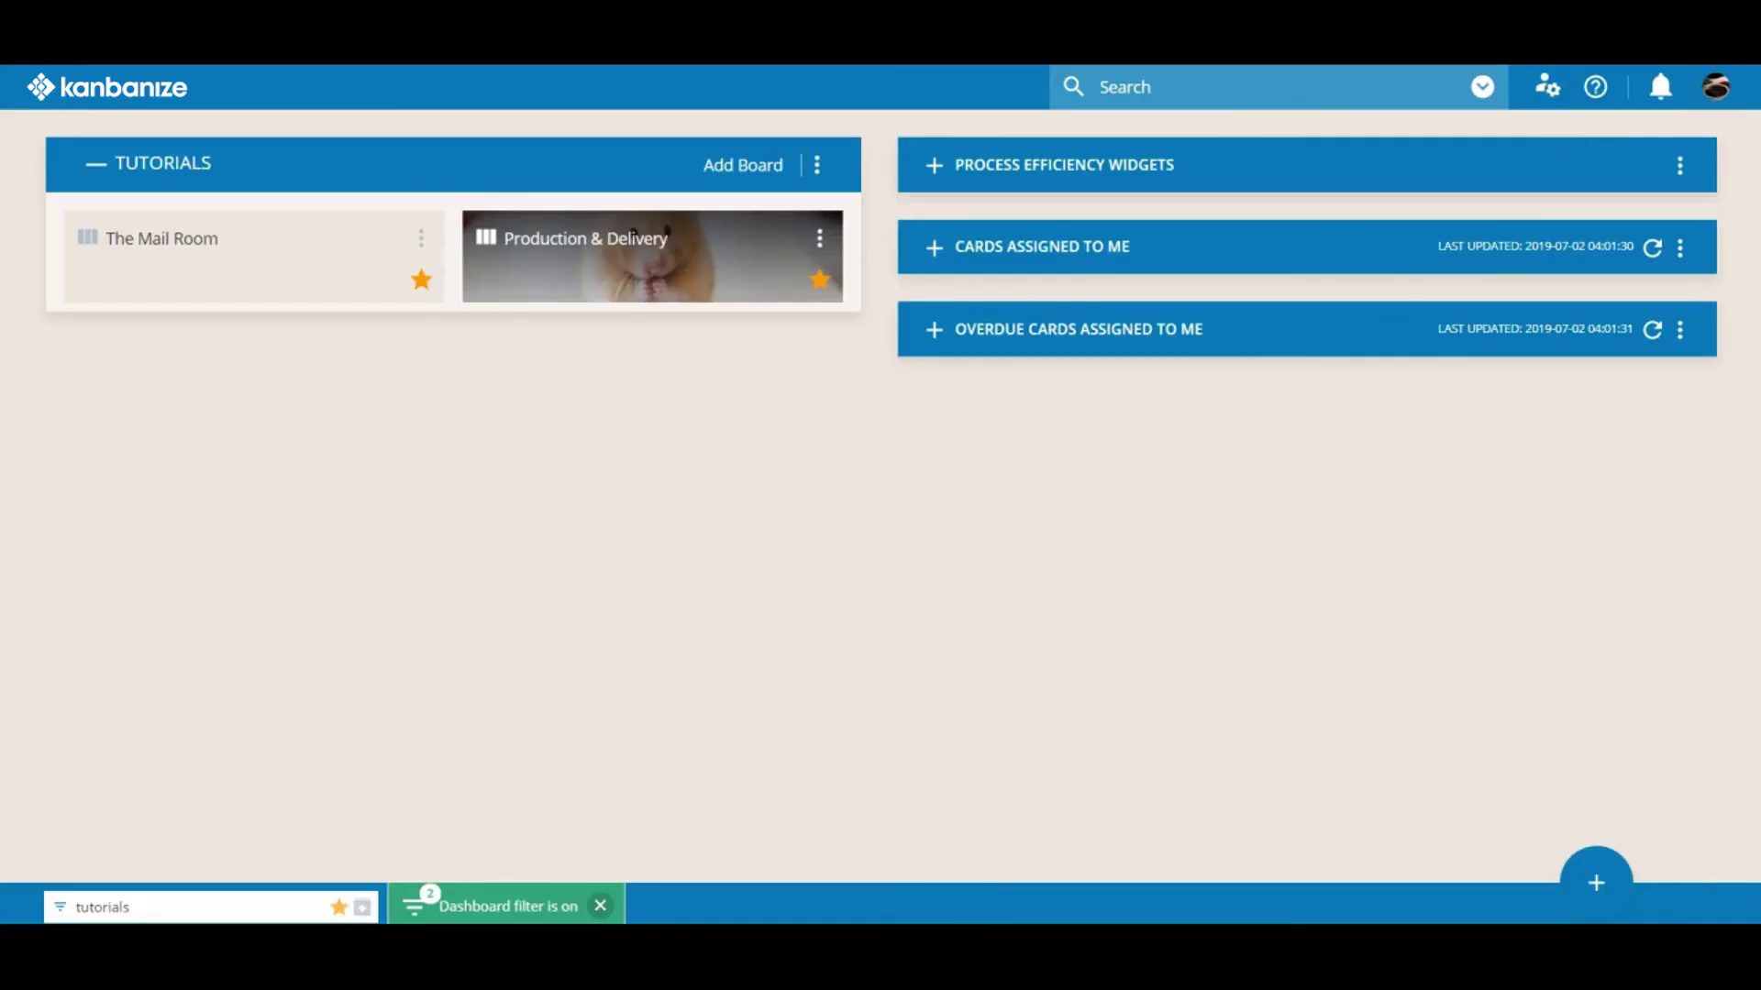
Give the dashboard a solid yellow background from the Add Background palette and save it
click(1594, 875)
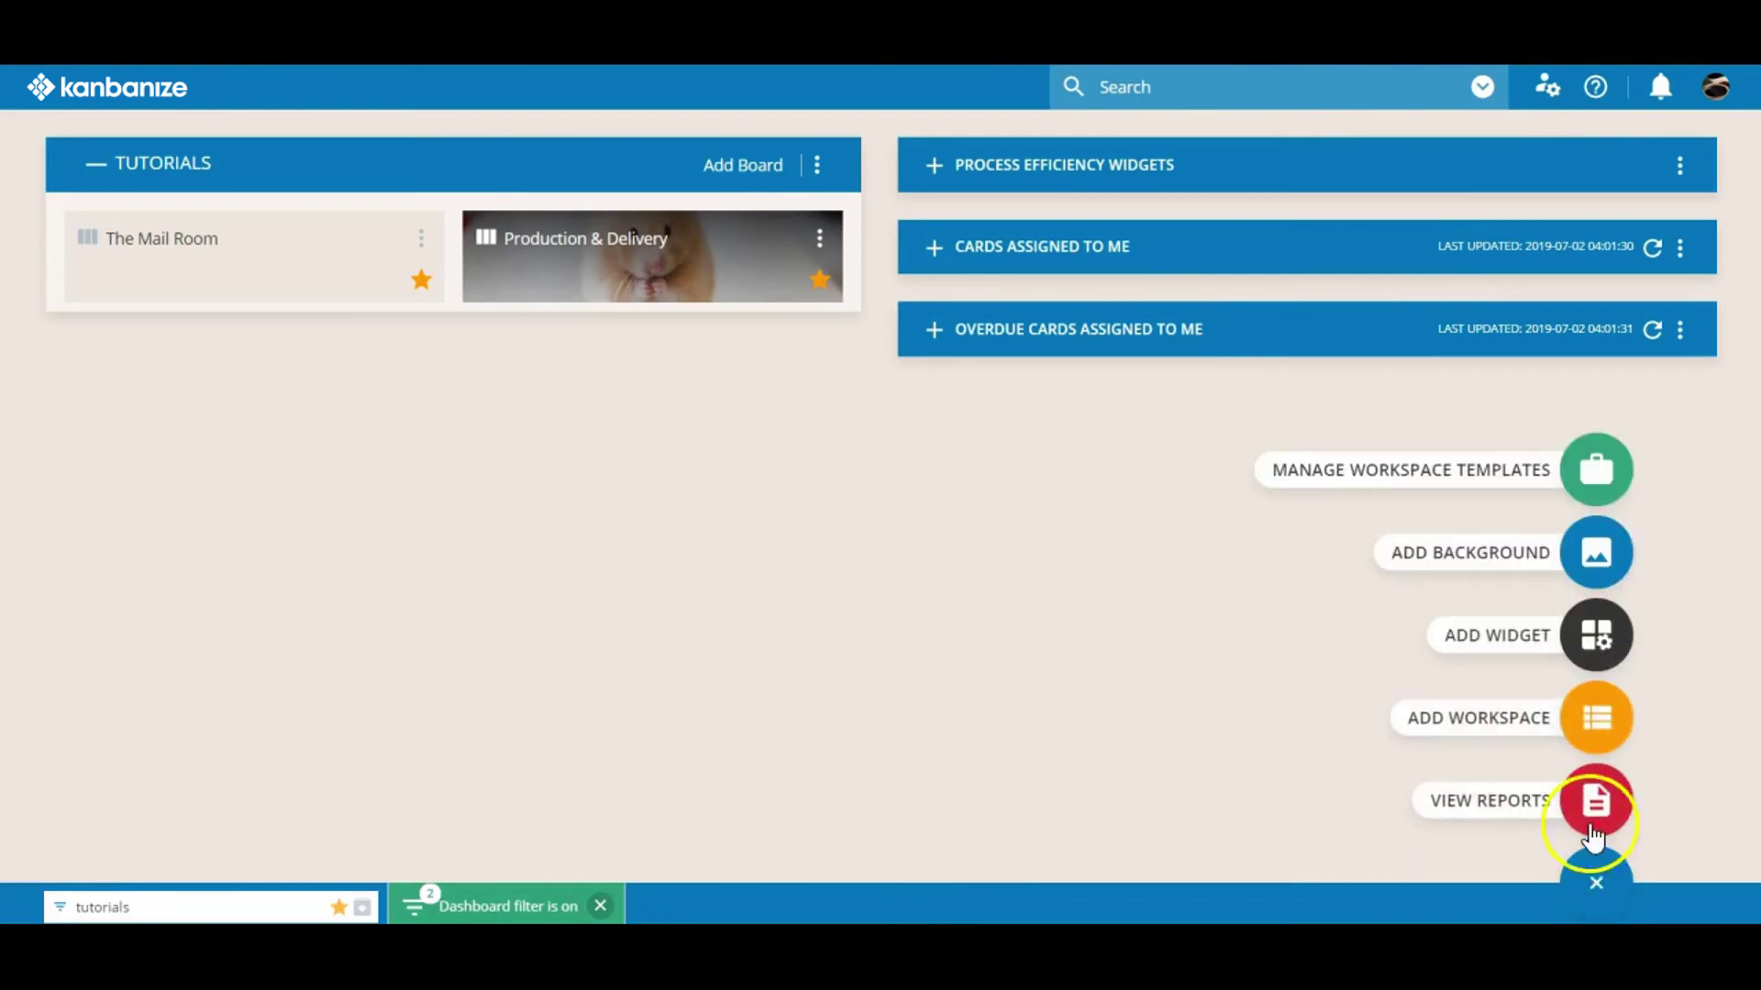
click(1594, 550)
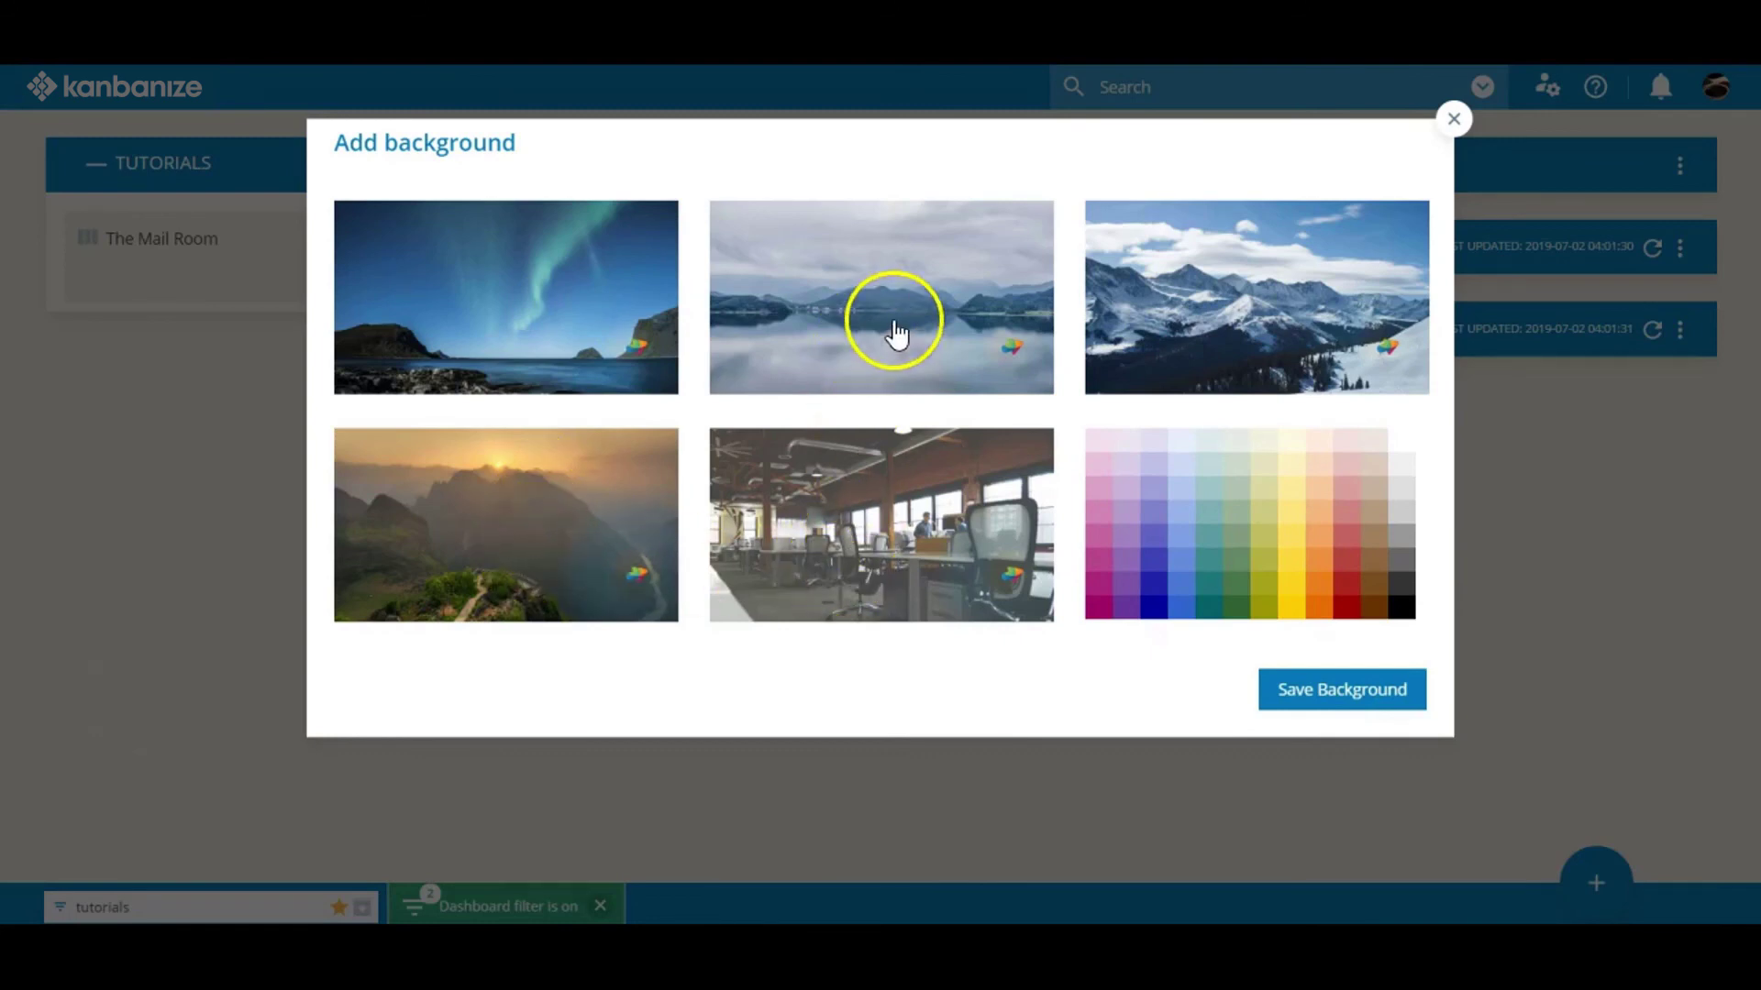
click(1294, 557)
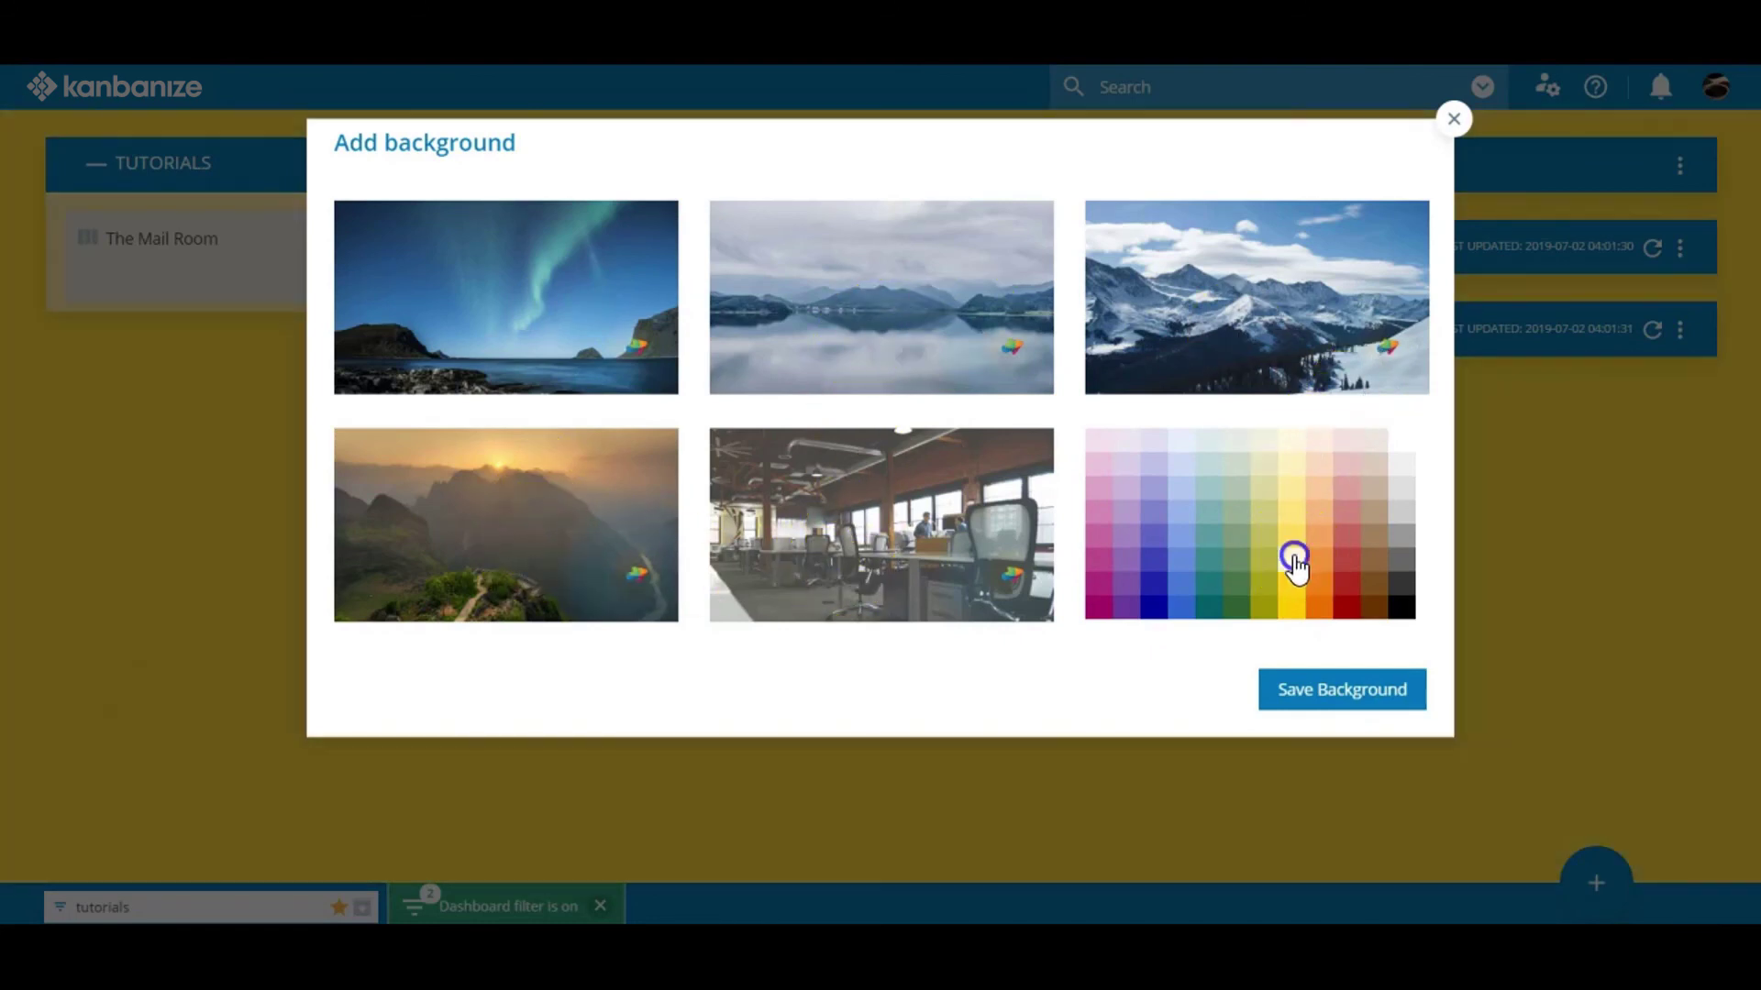
click(1319, 690)
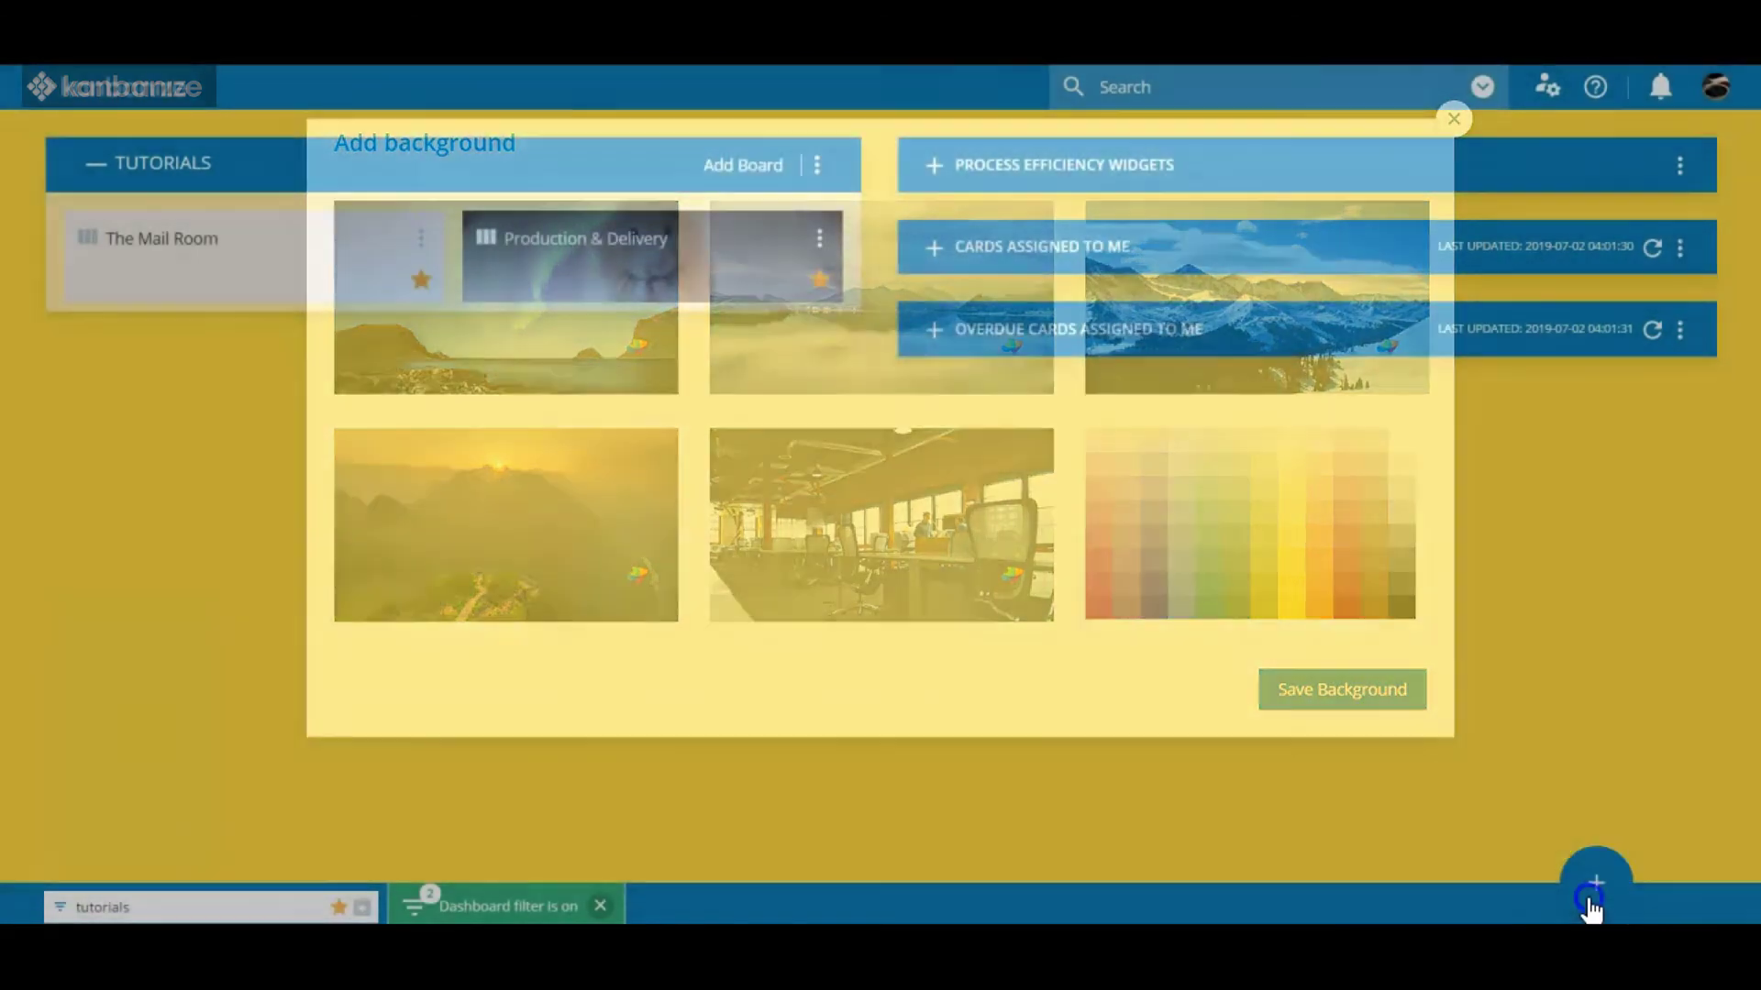
click(1593, 897)
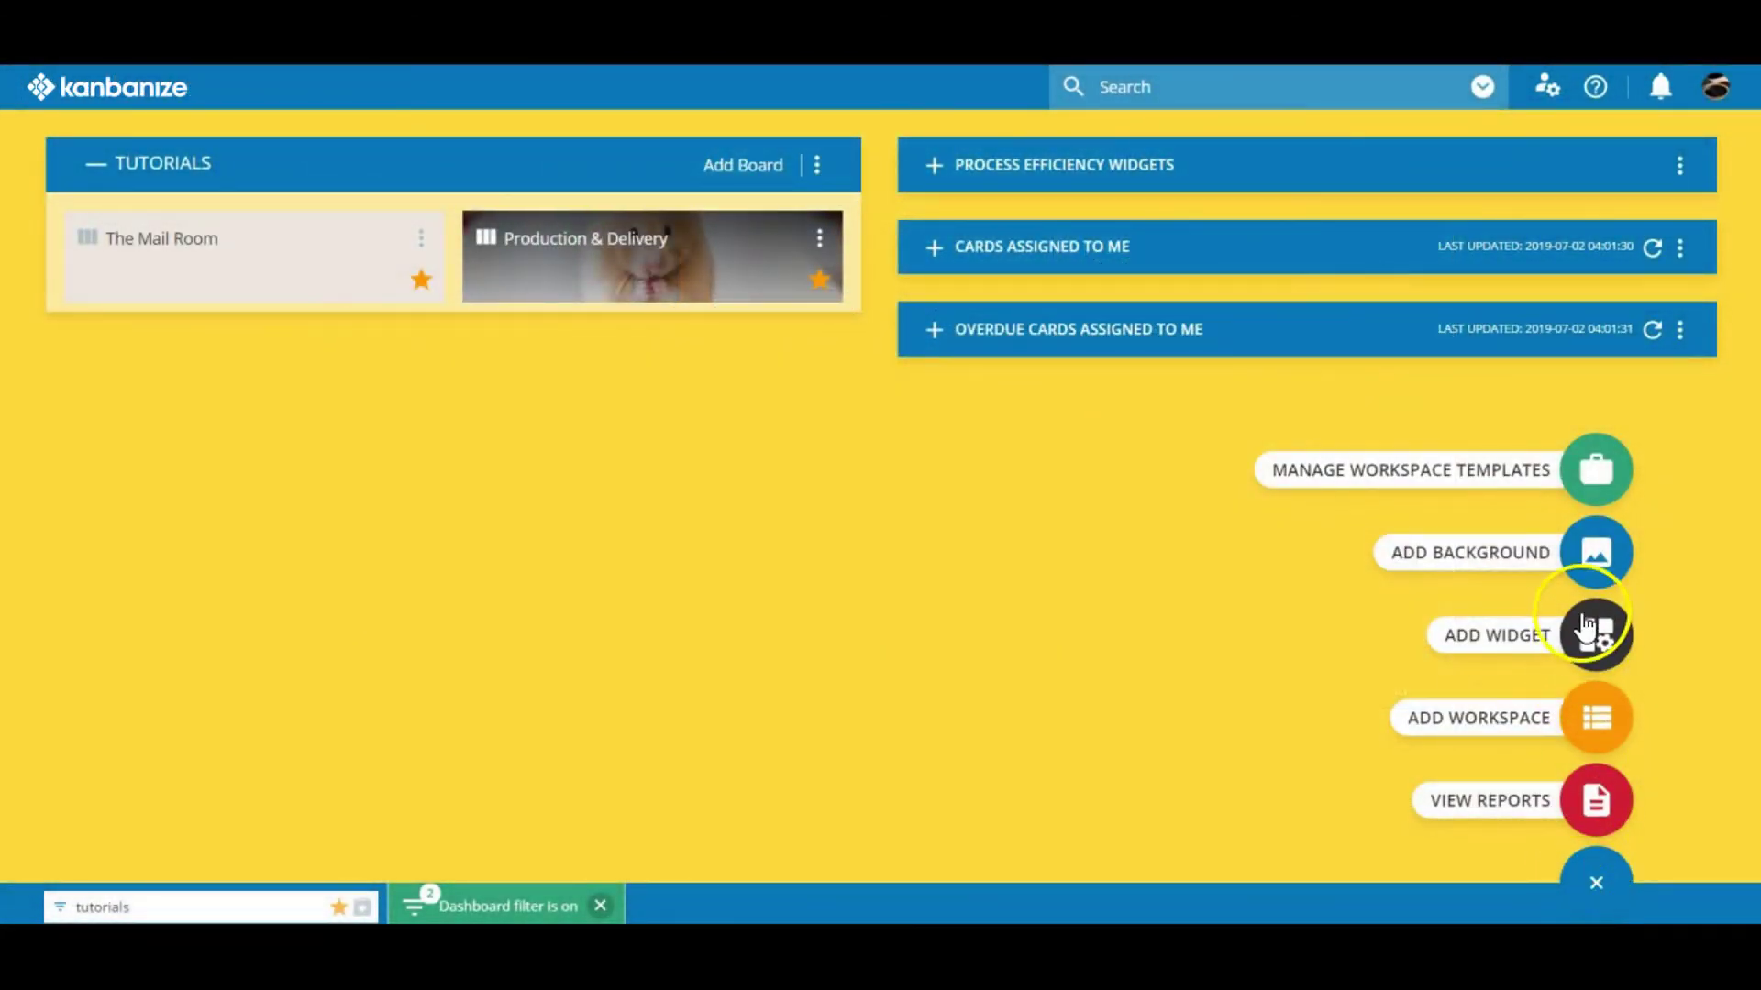
Open the Production & Delivery board from the TUTORIALS workspace
click(1597, 472)
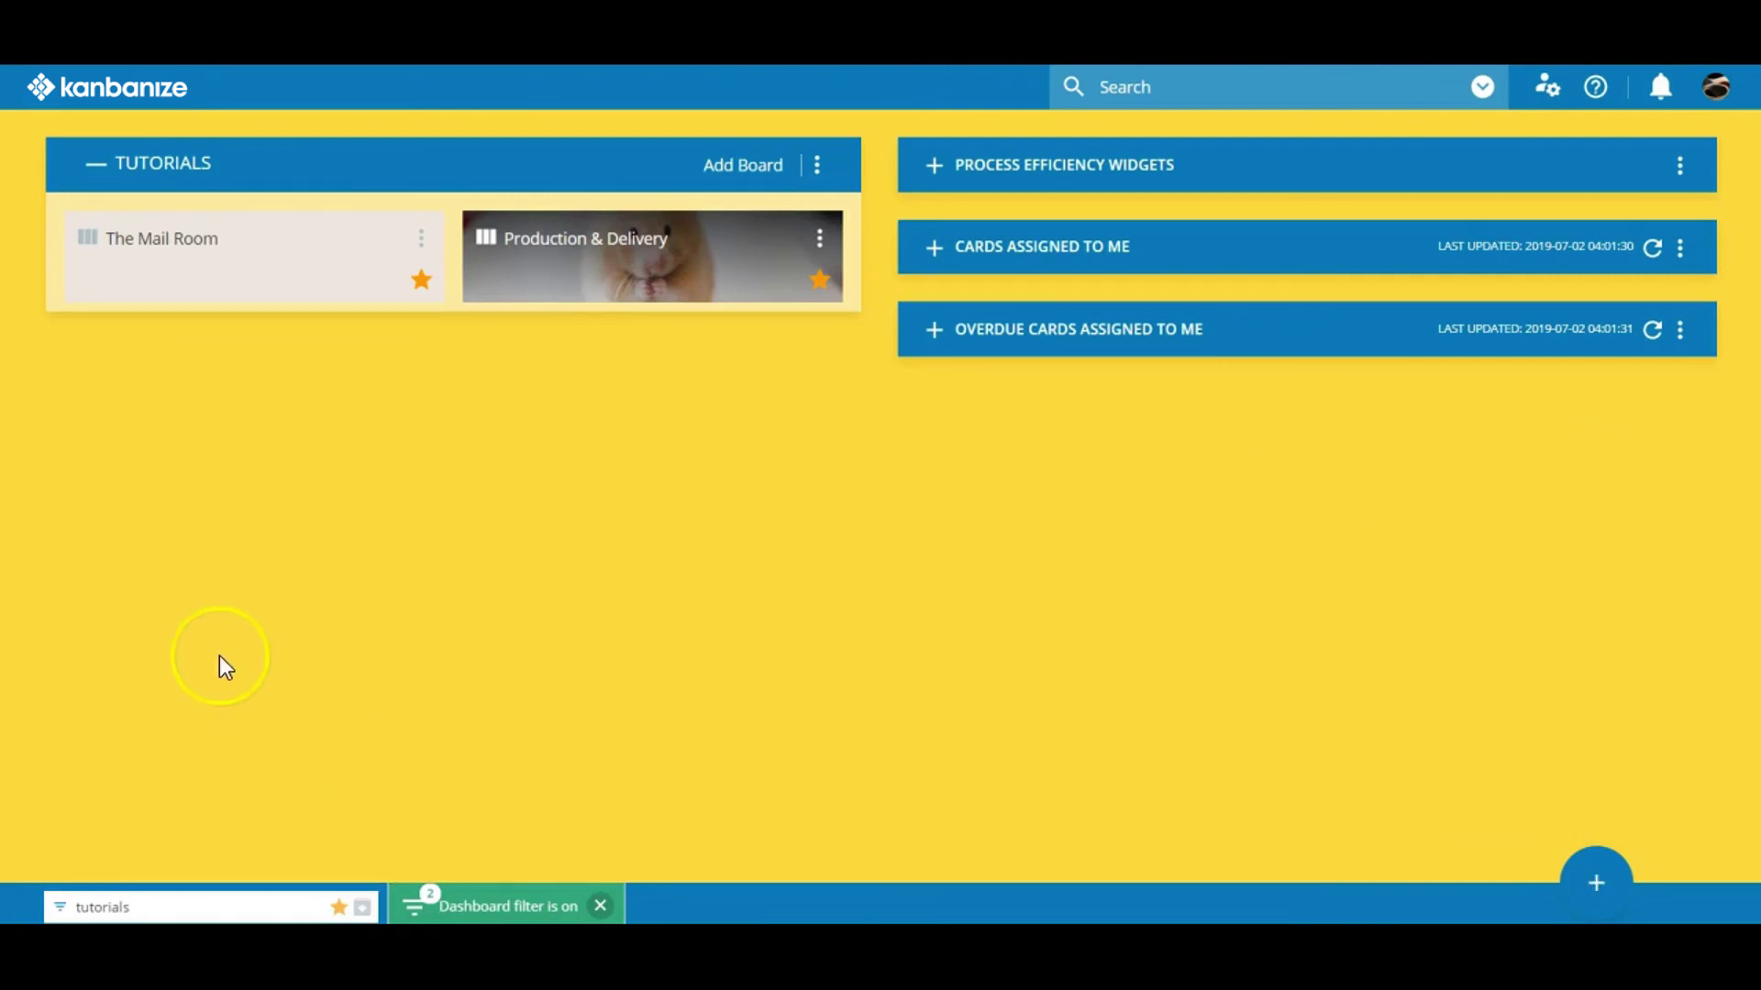
click(519, 264)
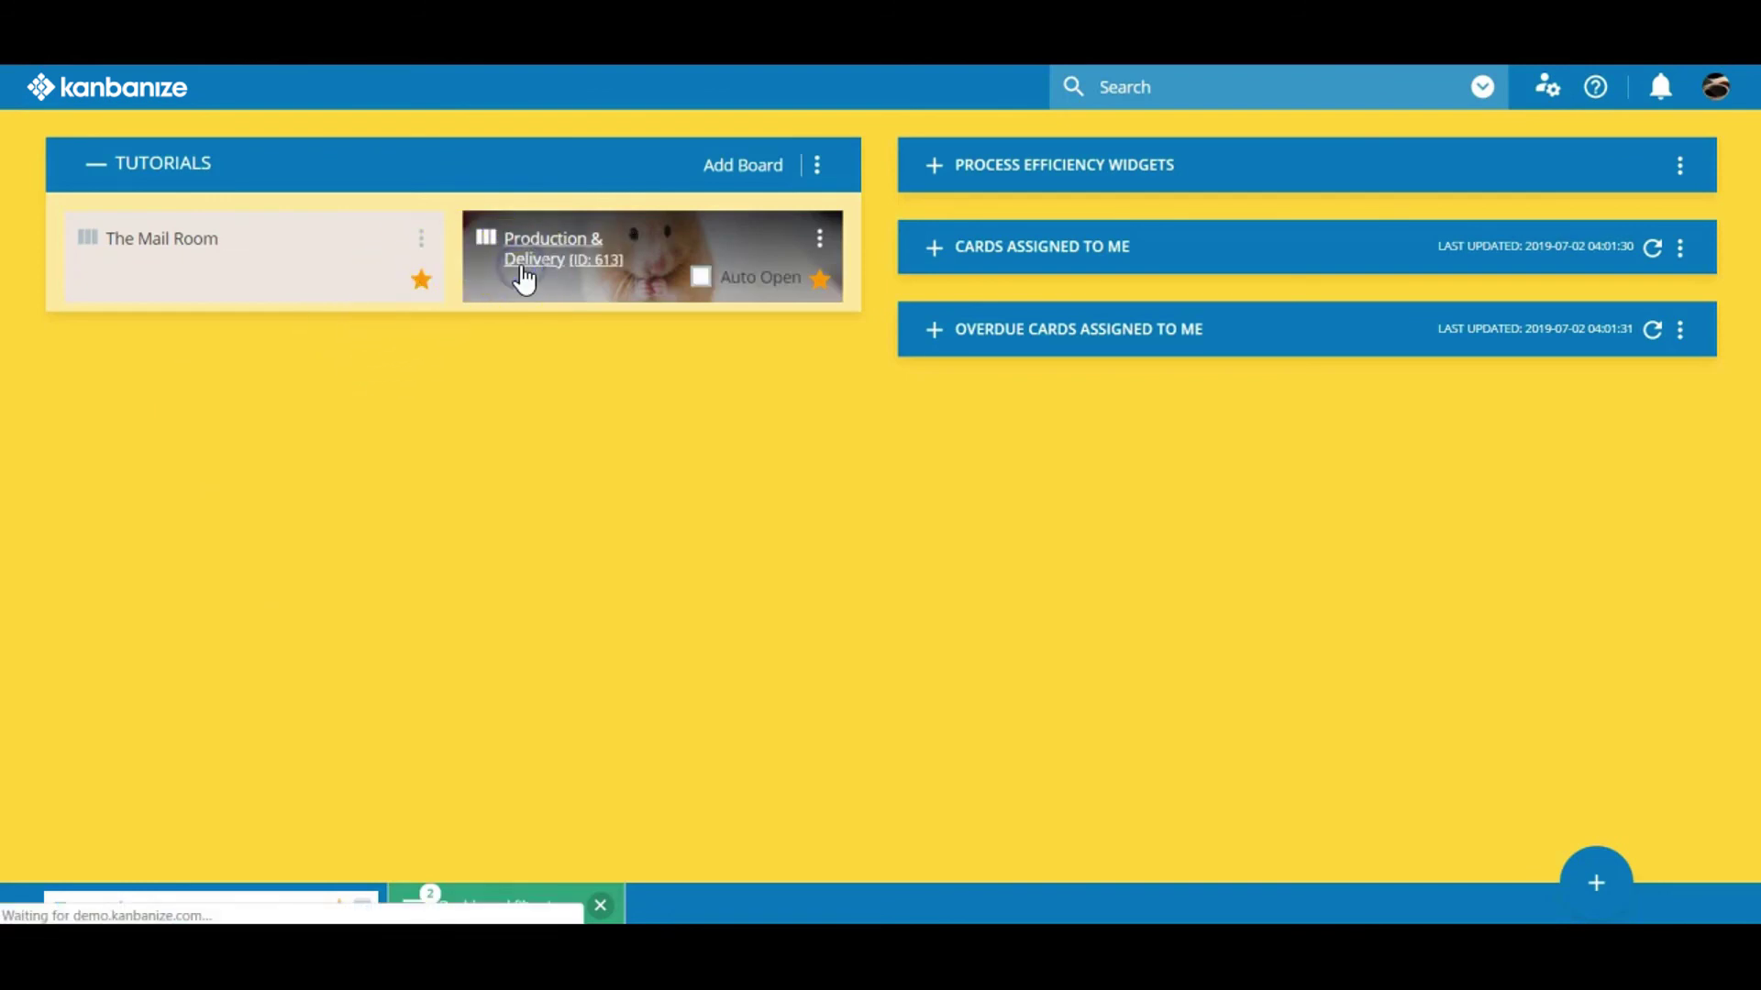